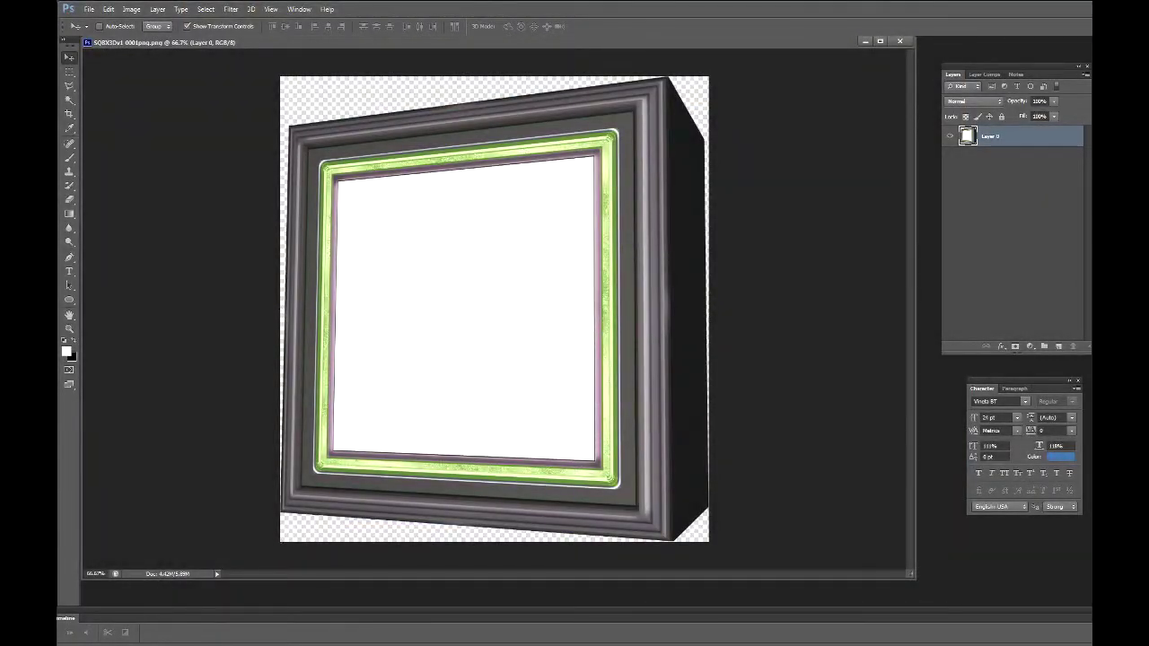
Drag the woman's photo into the 3D frame document as a new Layer 1
{"action": "left_click_drag", "start_coordinate": [458, 283], "coordinate": [456, 281]}
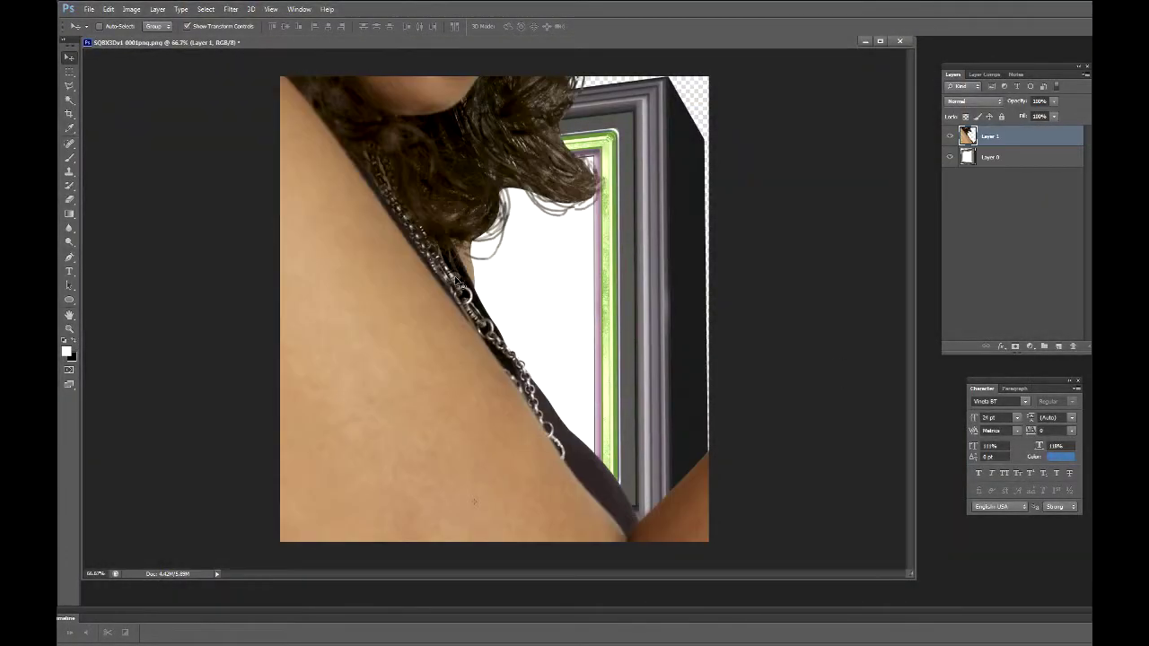
Scale the woman's photo down and move it over the frame's opening, applying the transform
{"action": "key", "text": "ctrl+minus"}
{"action": "key", "text": "ctrl+minus"}
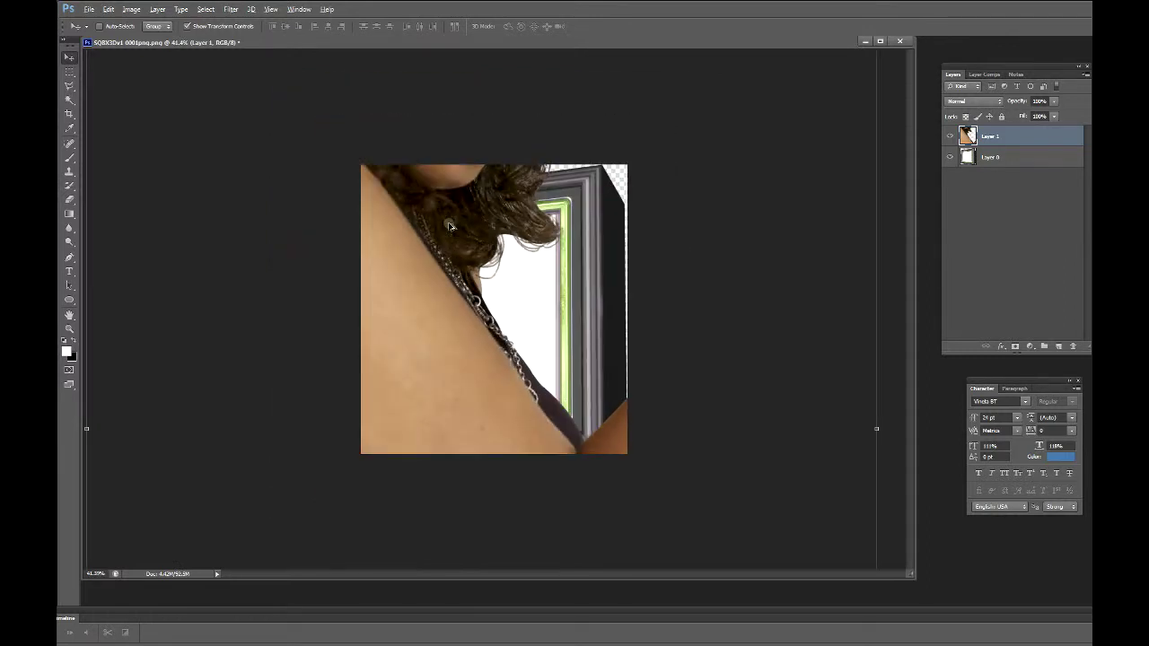
{"action": "key", "text": "ctrl+minus"}
{"action": "key", "text": "ctrl+minus"}
{"action": "key", "text": "ctrl+minus"}
{"action": "key", "text": "ctrl+minus"}
{"action": "key", "text": "ctrl+minus"}
{"action": "mouse_move", "coordinate": [405, 164]}
{"action": "left_mouse_down"}
{"action": "mouse_move", "coordinate": [527, 447]}
{"action": "mouse_move", "coordinate": [476, 303]}
{"action": "left_mouse_up"}
{"action": "key", "text": "ctrl+plus"}
{"action": "key", "text": "ctrl+plus"}
{"action": "key", "text": "ctrl+plus"}
{"action": "key", "text": "ctrl+plus"}
{"action": "key", "text": "ctrl+plus"}
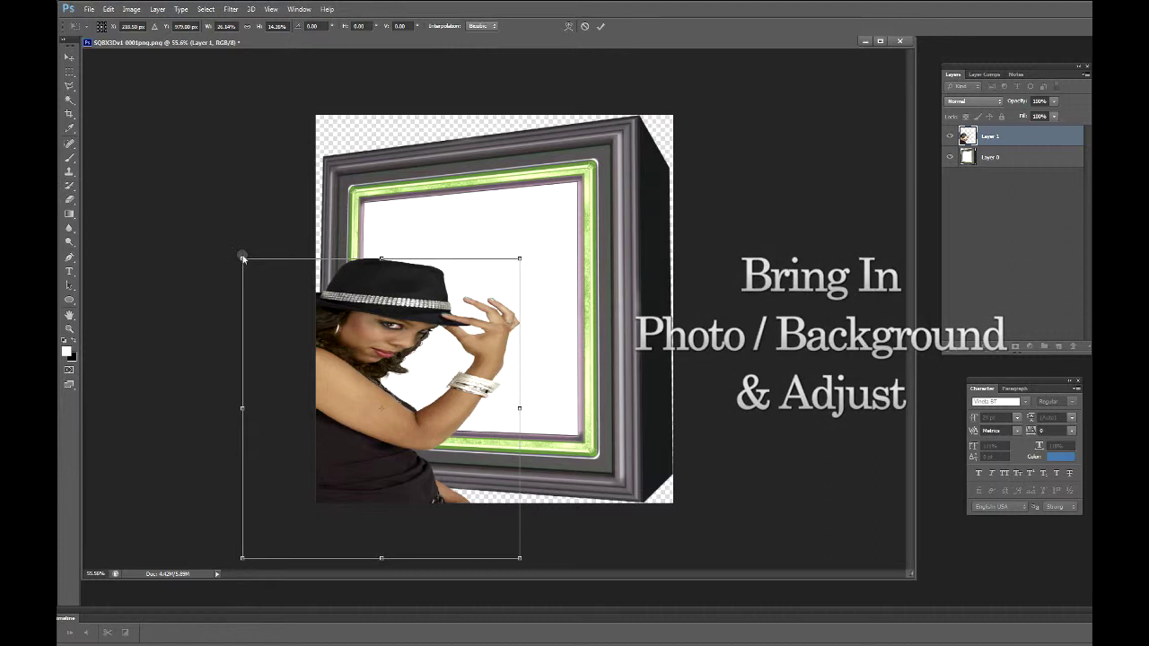
{"action": "left_click_drag", "start_coordinate": [241, 260], "coordinate": [243, 215]}
{"action": "left_click_drag", "start_coordinate": [320, 314], "coordinate": [354, 328]}
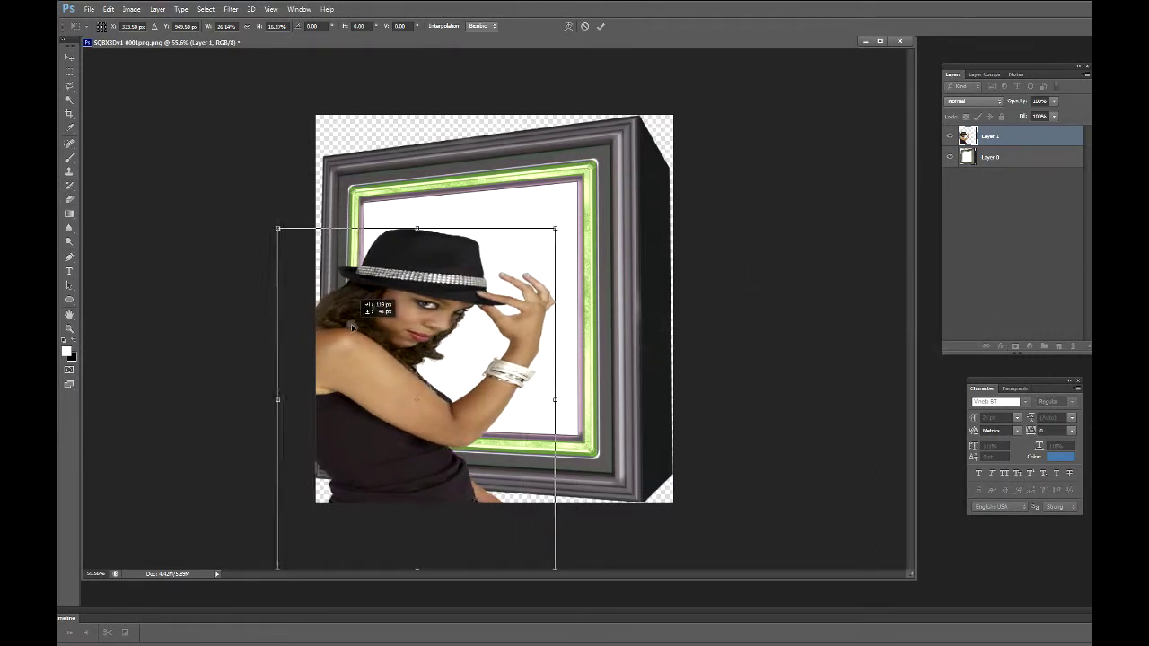
{"action": "left_click", "coordinate": [69, 57]}
{"action": "left_click", "coordinate": [889, 235]}
{"action": "left_click", "coordinate": [988, 159]}
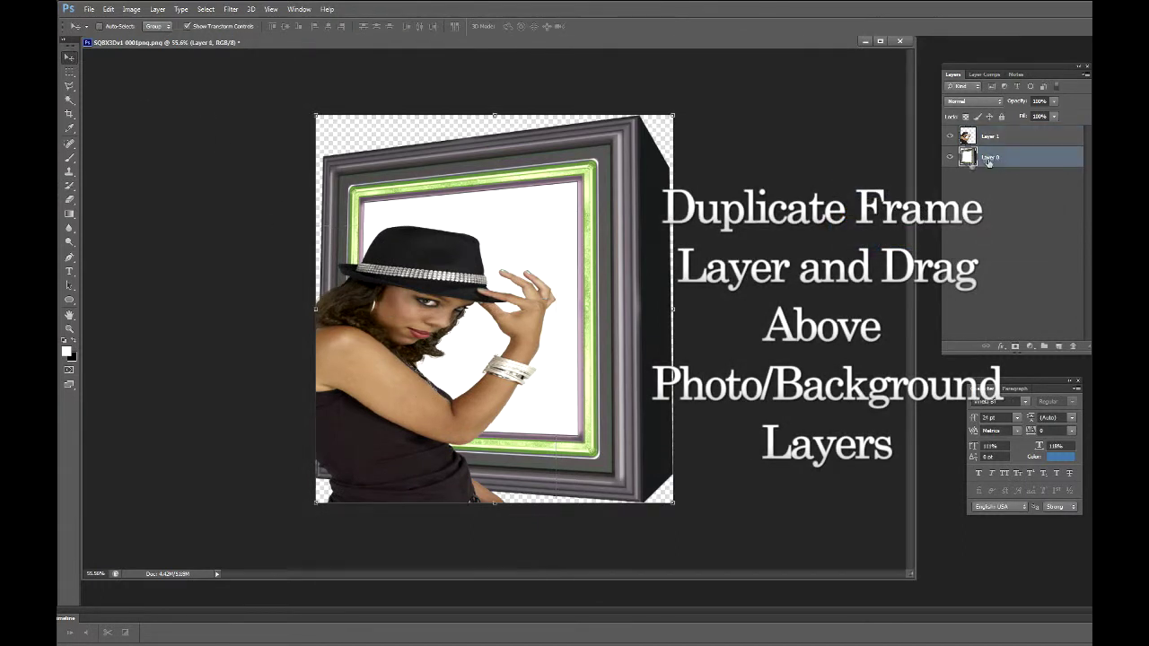
Duplicate the frame layer above Layer 1 and delete its white centre with the Magic Wand
{"action": "left_click_drag", "start_coordinate": [1013, 156], "coordinate": [1058, 346]}
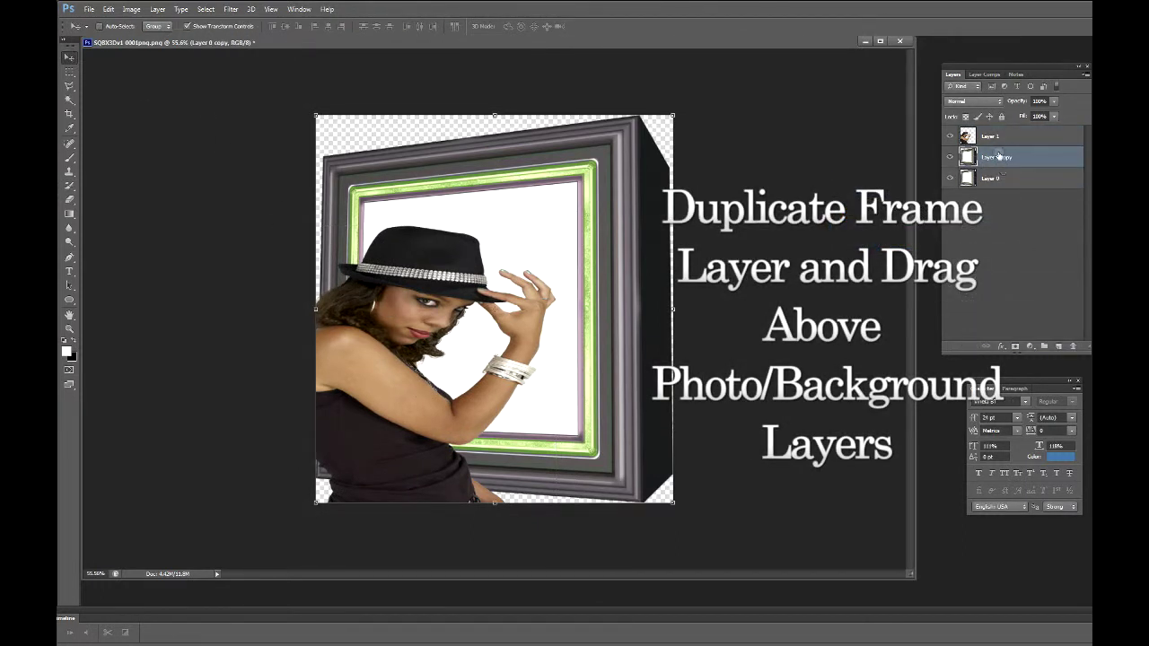
{"action": "left_click_drag", "start_coordinate": [996, 158], "coordinate": [996, 129]}
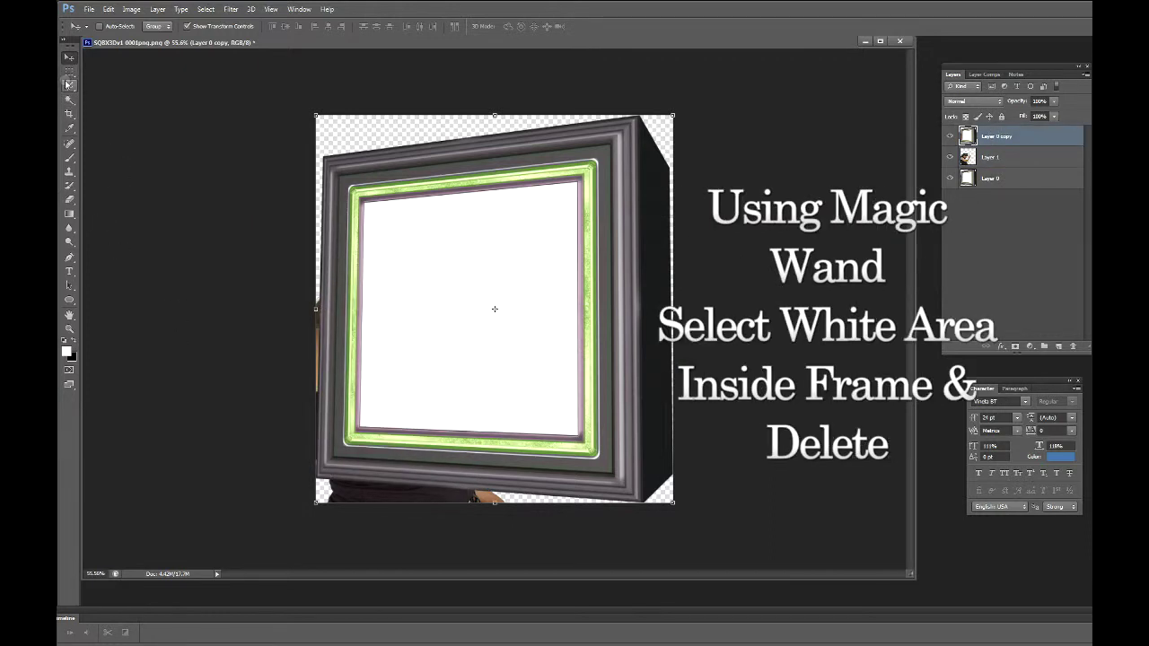
{"action": "left_click", "coordinate": [68, 102]}
{"action": "left_click", "coordinate": [395, 274]}
{"action": "key", "text": "Delete"}
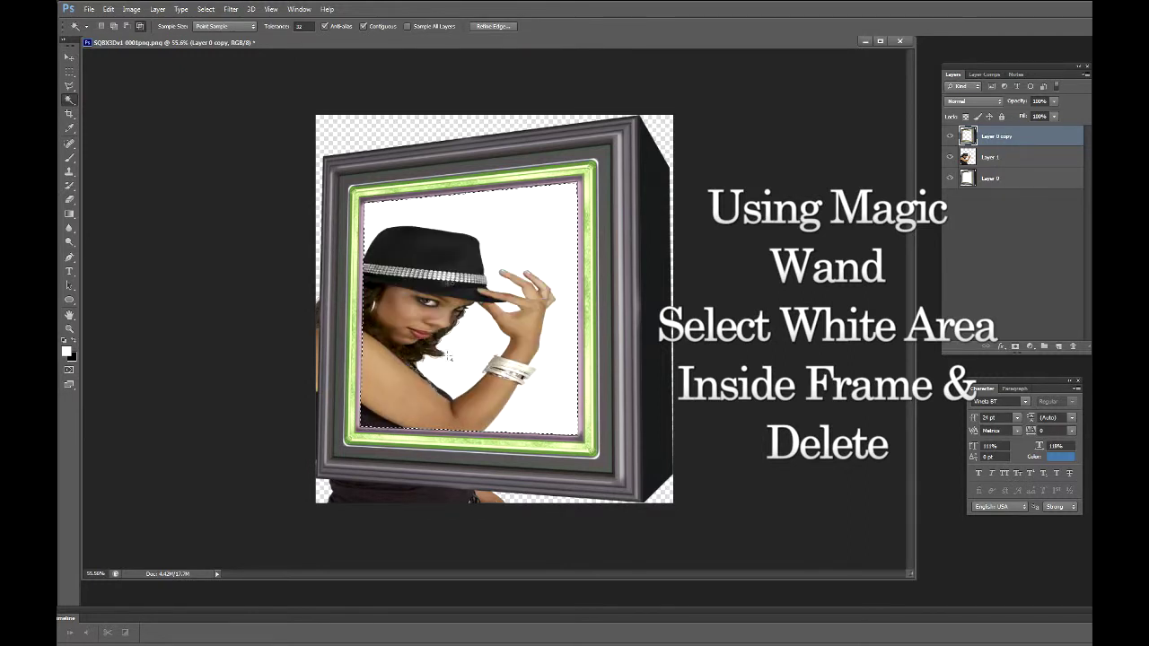
{"action": "left_click", "coordinate": [69, 58]}
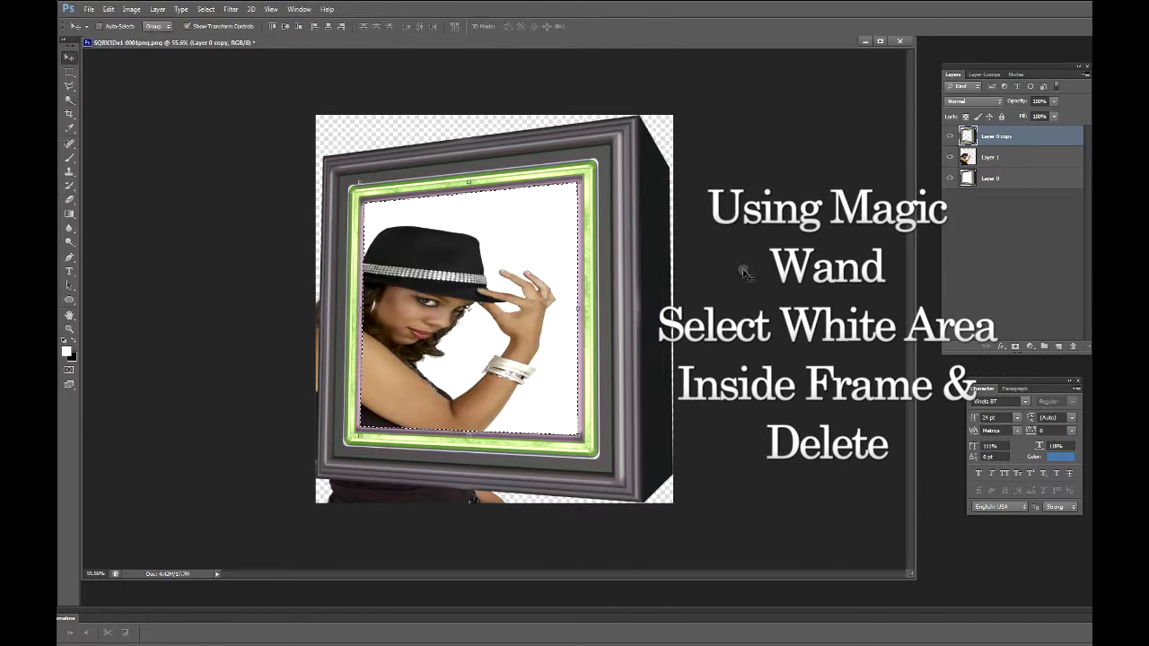
{"action": "key", "text": "ctrl+d"}
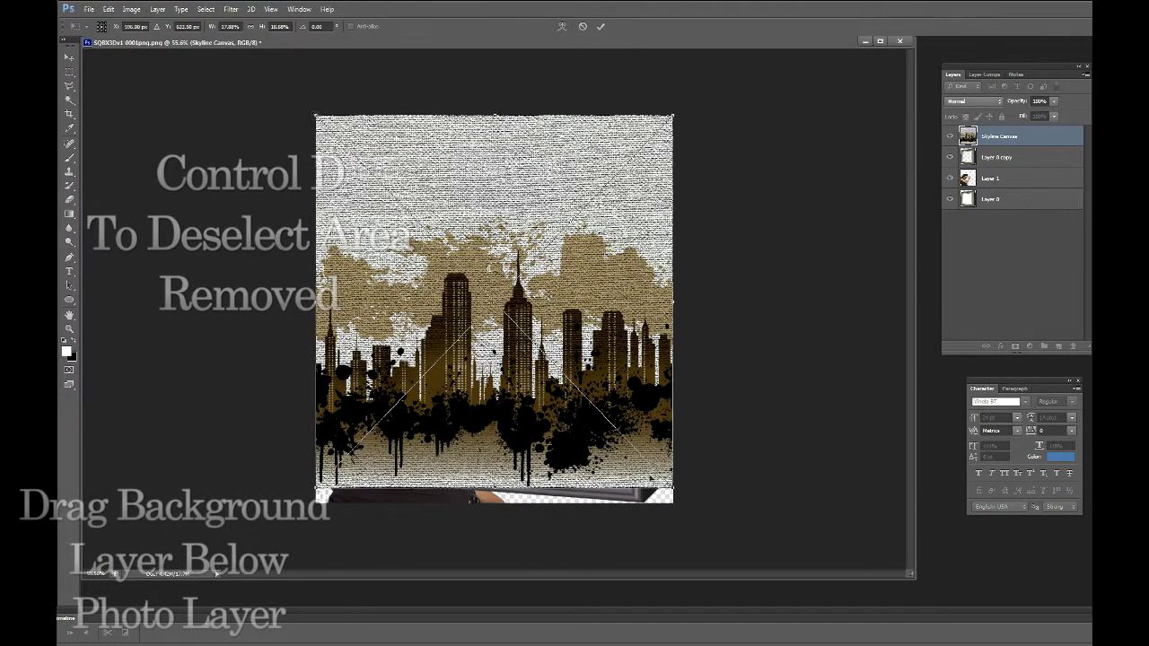
Shrink the Skyline Canvas image to fit inside the frame and move its layer below Layer 1
{"action": "left_click_drag", "start_coordinate": [316, 116], "coordinate": [348, 176]}
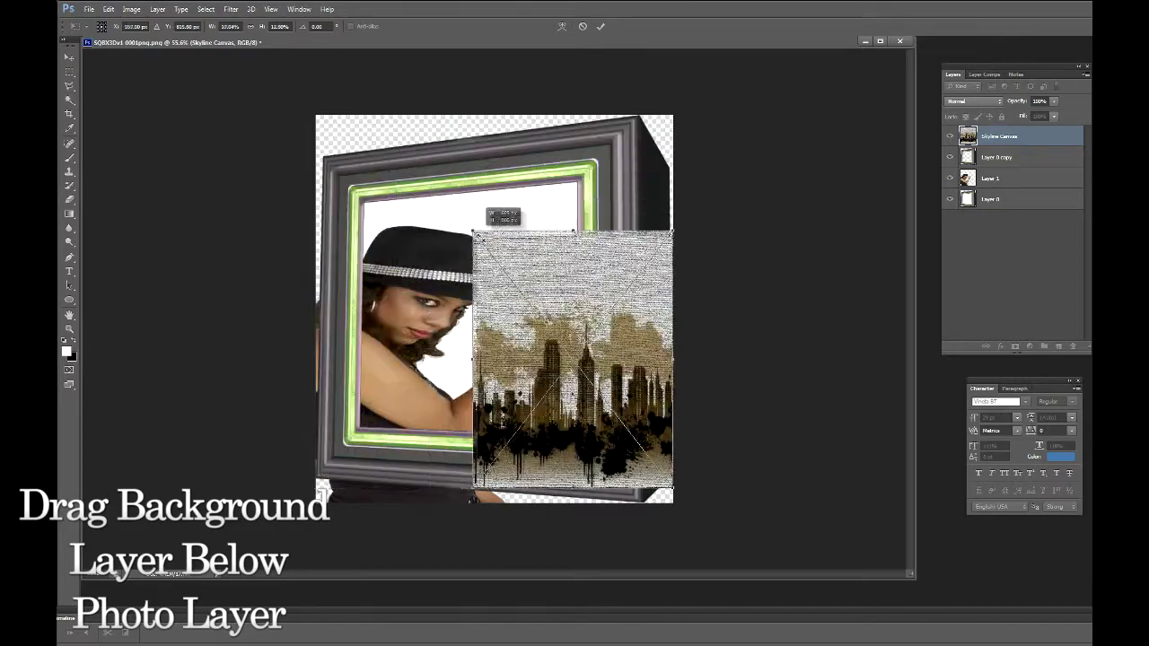
{"action": "mouse_move", "coordinate": [671, 489]}
{"action": "left_mouse_down"}
{"action": "mouse_move", "coordinate": [594, 456]}
{"action": "mouse_move", "coordinate": [606, 461]}
{"action": "left_mouse_up"}
{"action": "left_click", "coordinate": [69, 57]}
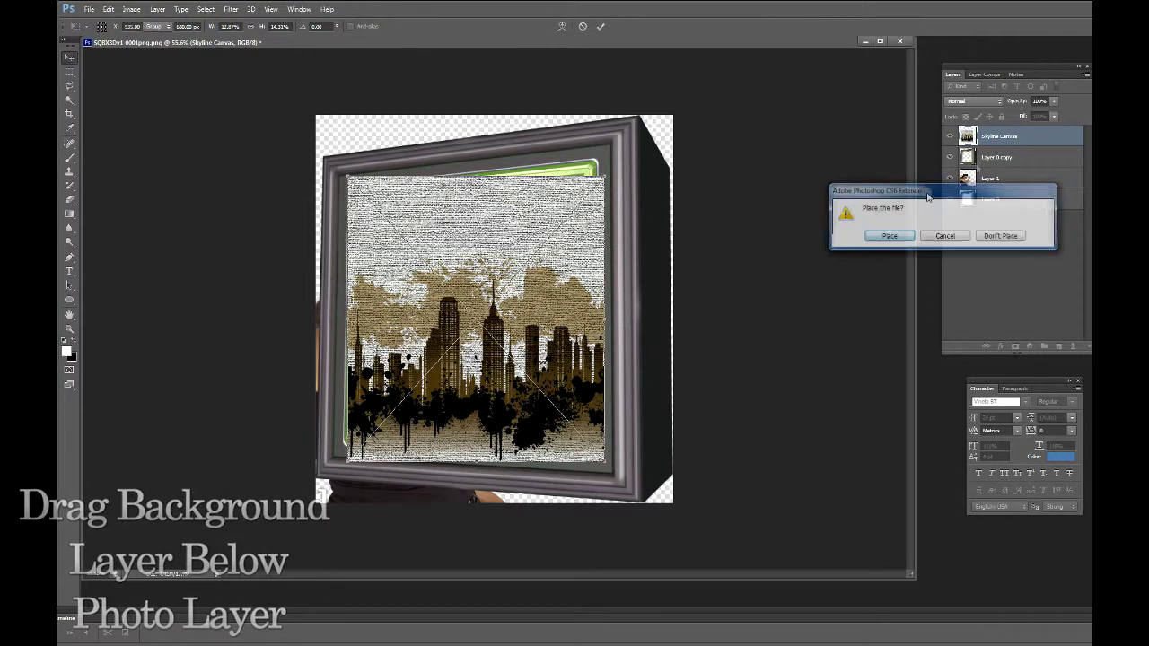
{"action": "left_click", "coordinate": [887, 234]}
{"action": "left_click_drag", "start_coordinate": [998, 136], "coordinate": [1004, 183]}
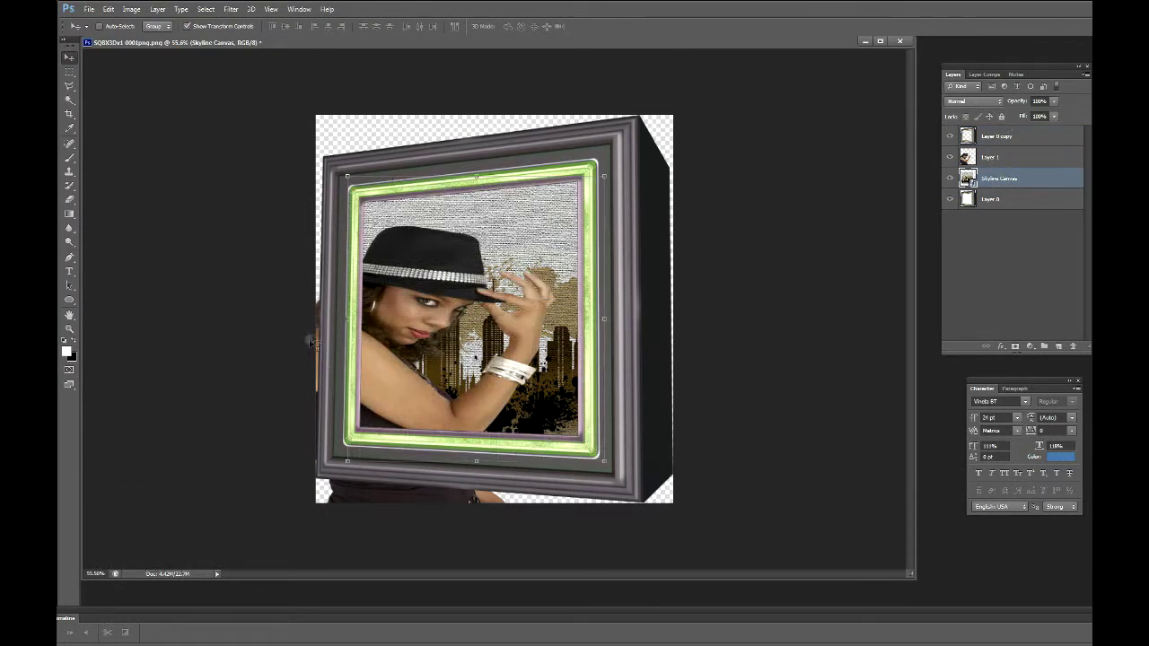
Outline Layer 1's overflow at the frame's lower-left edge with the Polygonal Lasso and delete it
{"action": "left_click", "coordinate": [998, 158]}
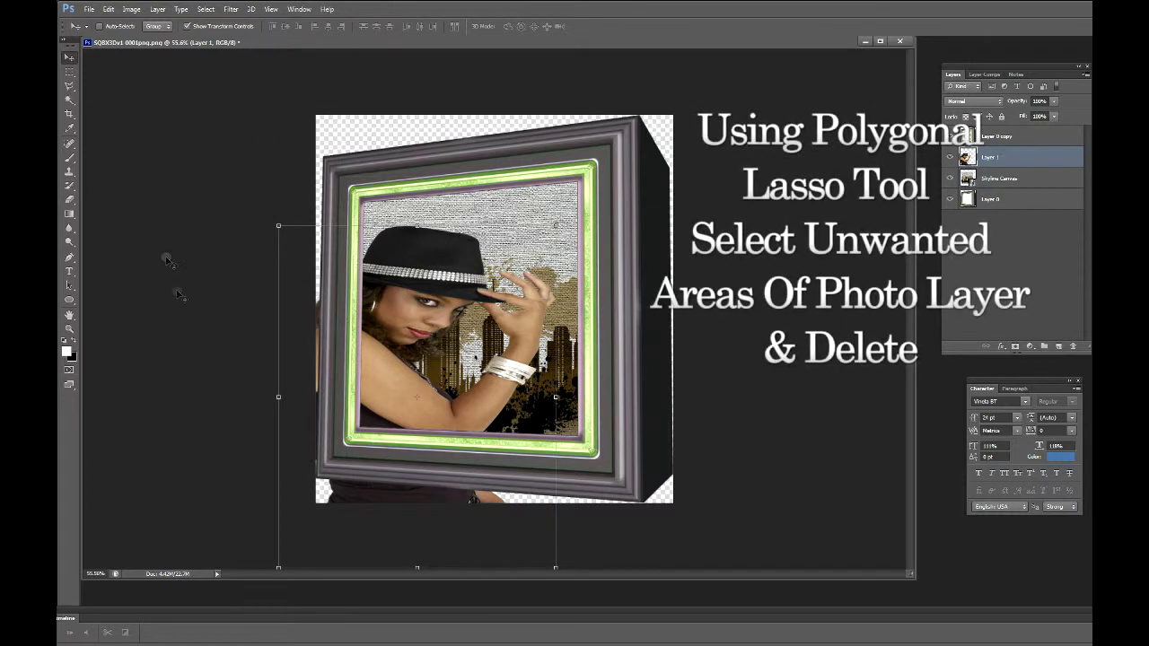
{"action": "left_click", "coordinate": [70, 88]}
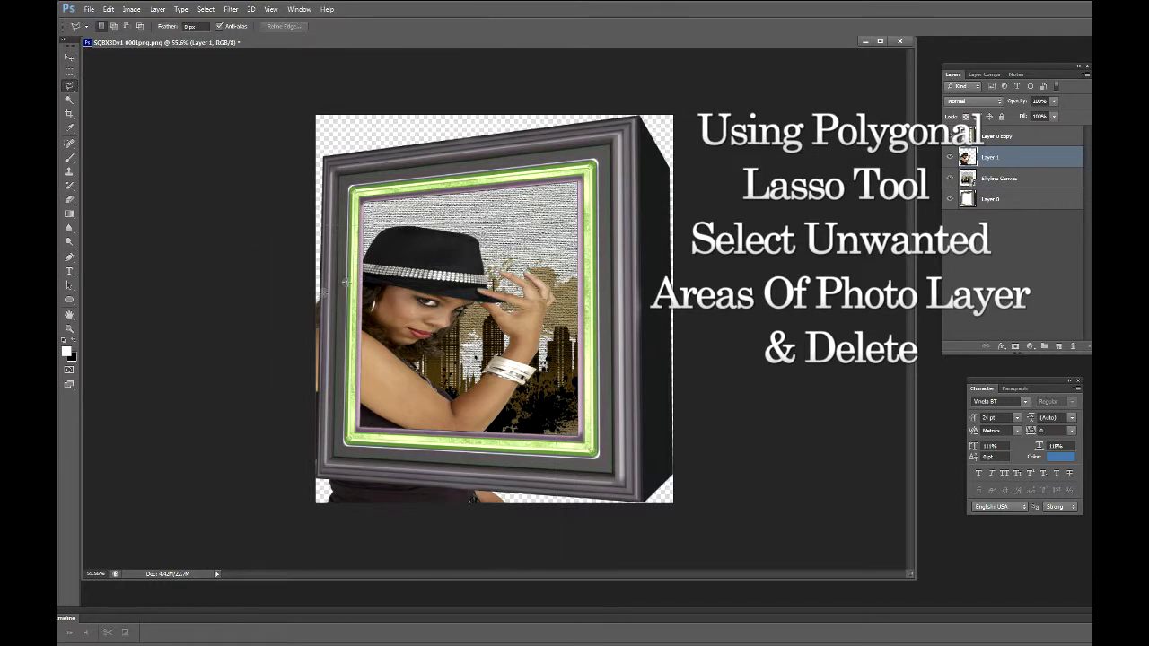
{"action": "left_click", "coordinate": [342, 442]}
{"action": "left_click", "coordinate": [553, 526]}
{"action": "left_click", "coordinate": [277, 533]}
{"action": "left_click", "coordinate": [297, 265]}
{"action": "key", "text": "Delete"}
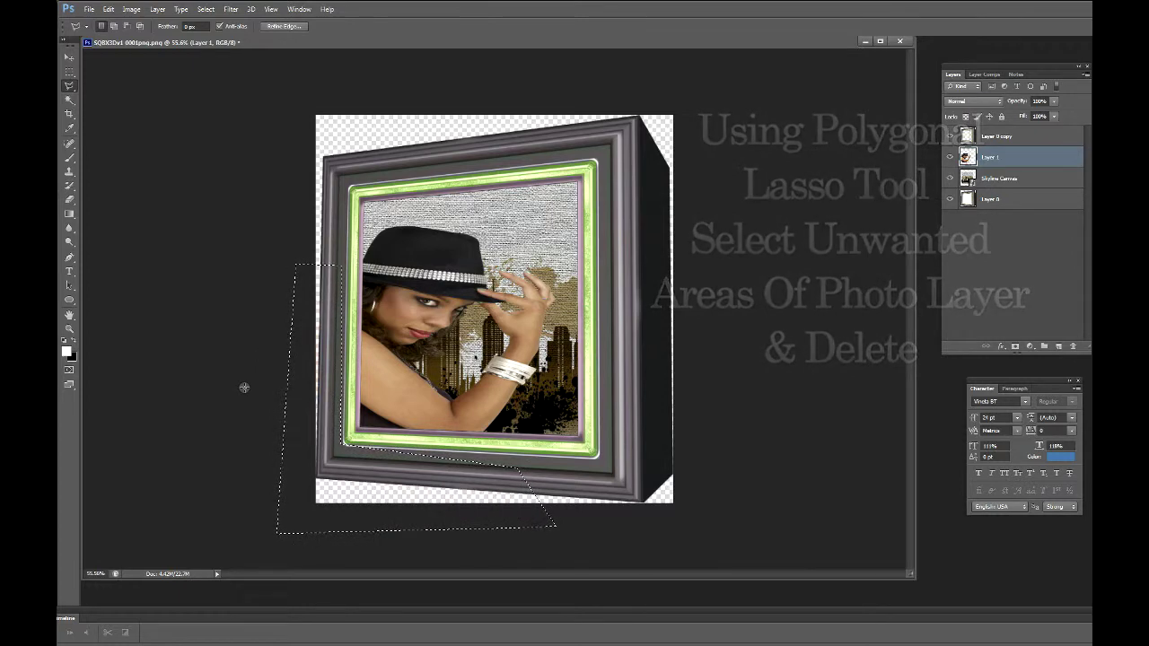
{"action": "key", "text": "ctrl+d"}
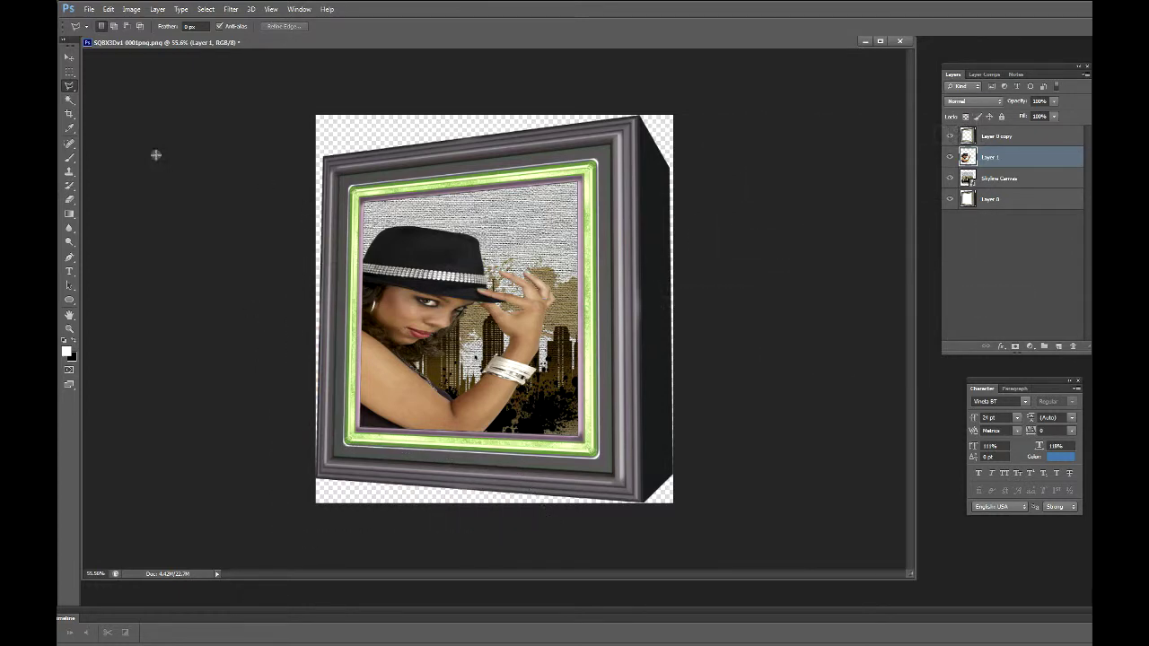
{"action": "left_click", "coordinate": [68, 273]}
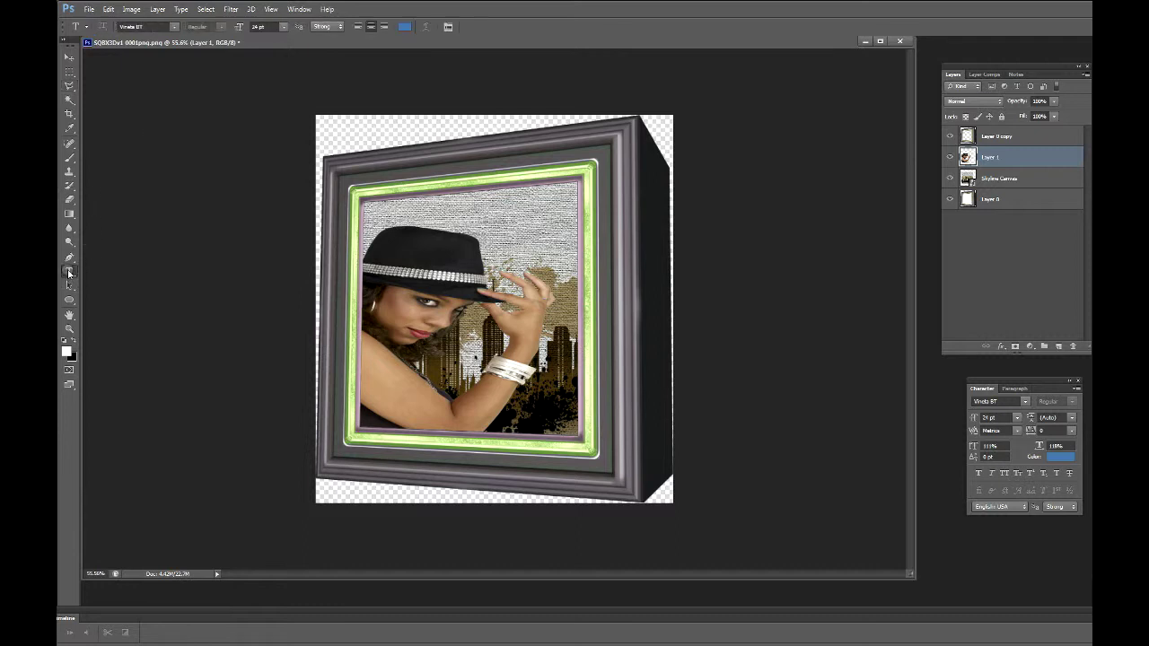
Add two-line 'Jazz Club' text near the frame's top at 14 pt, right-aligned
{"action": "left_click", "coordinate": [458, 209]}
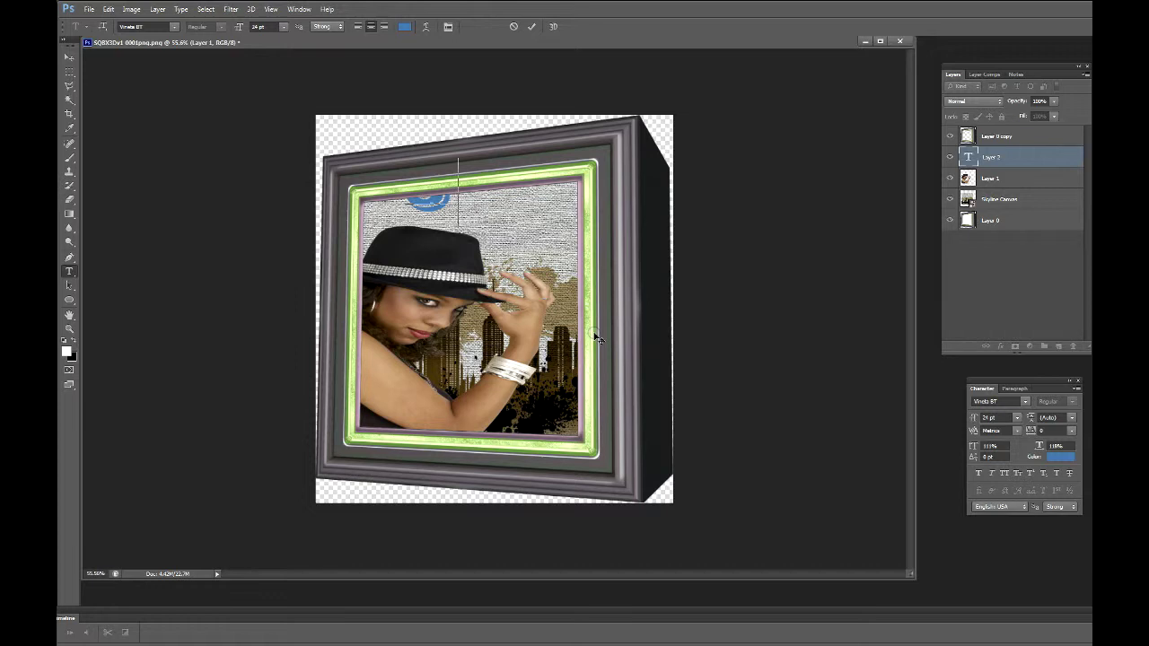
{"action": "type", "text": "QRX"}
{"action": "key", "text": "Return"}
{"action": "type", "text": "Cl"}
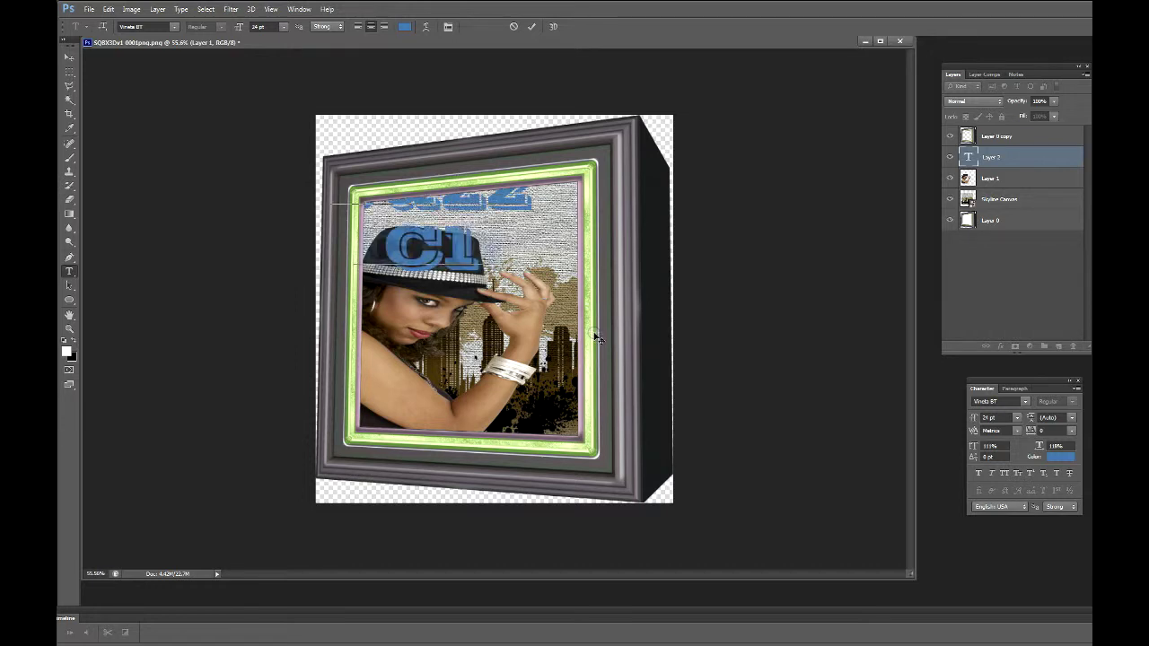
{"action": "type", "text": "ub"}
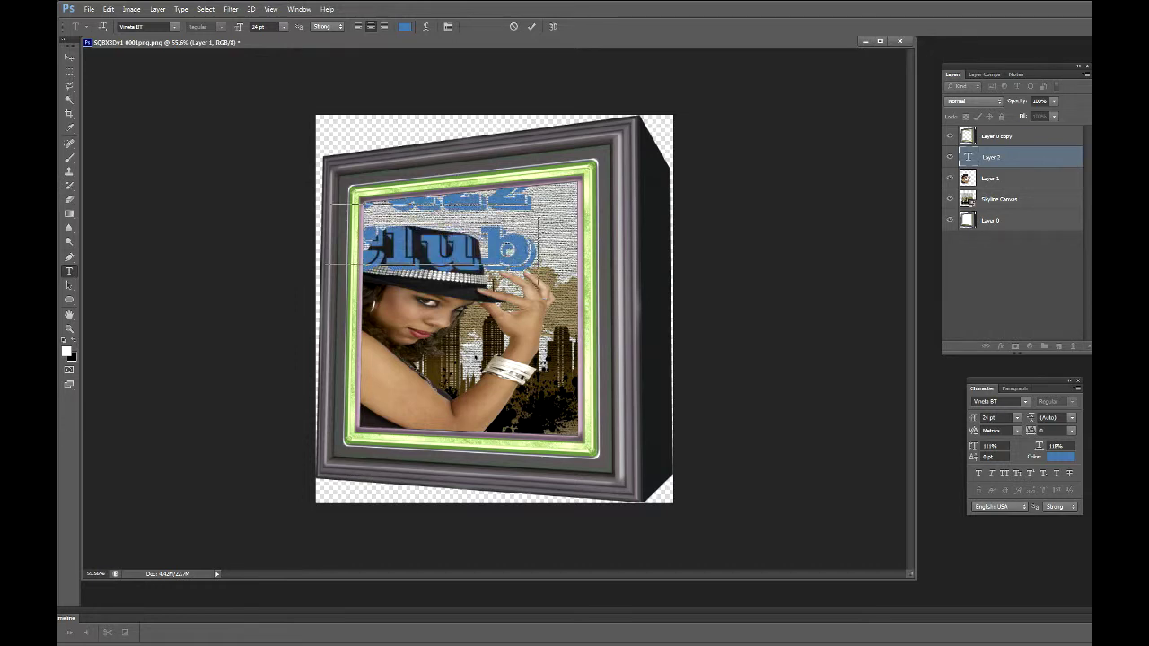
{"action": "left_click_drag", "start_coordinate": [539, 270], "coordinate": [334, 171]}
{"action": "left_click", "coordinate": [284, 26]}
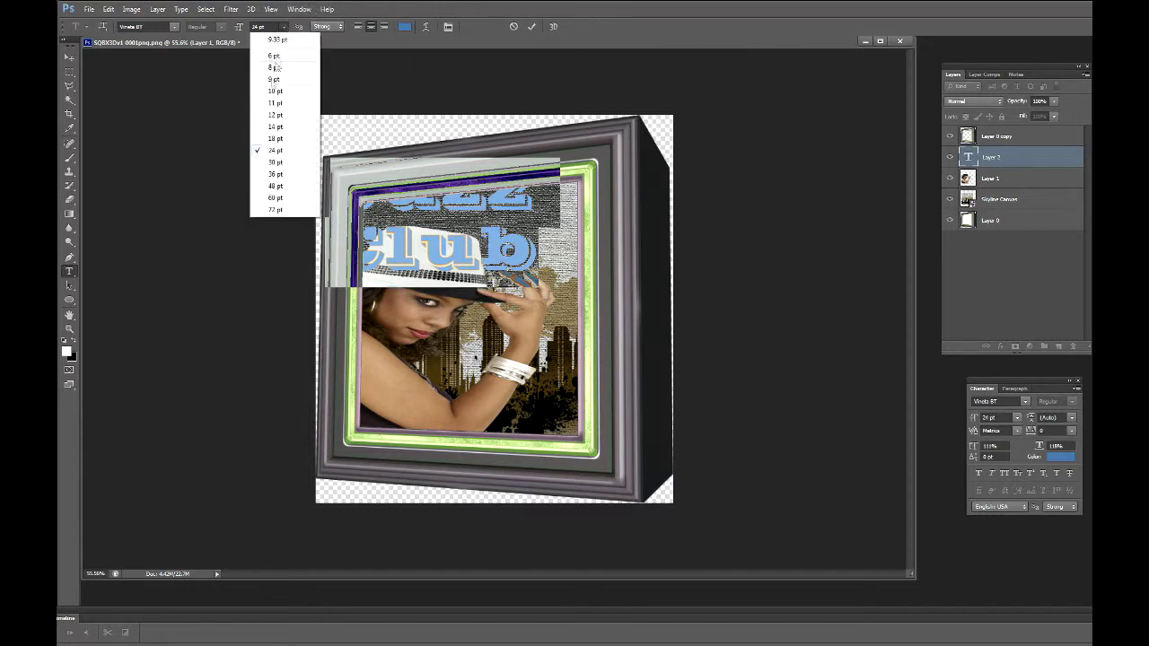
{"action": "left_click", "coordinate": [275, 126]}
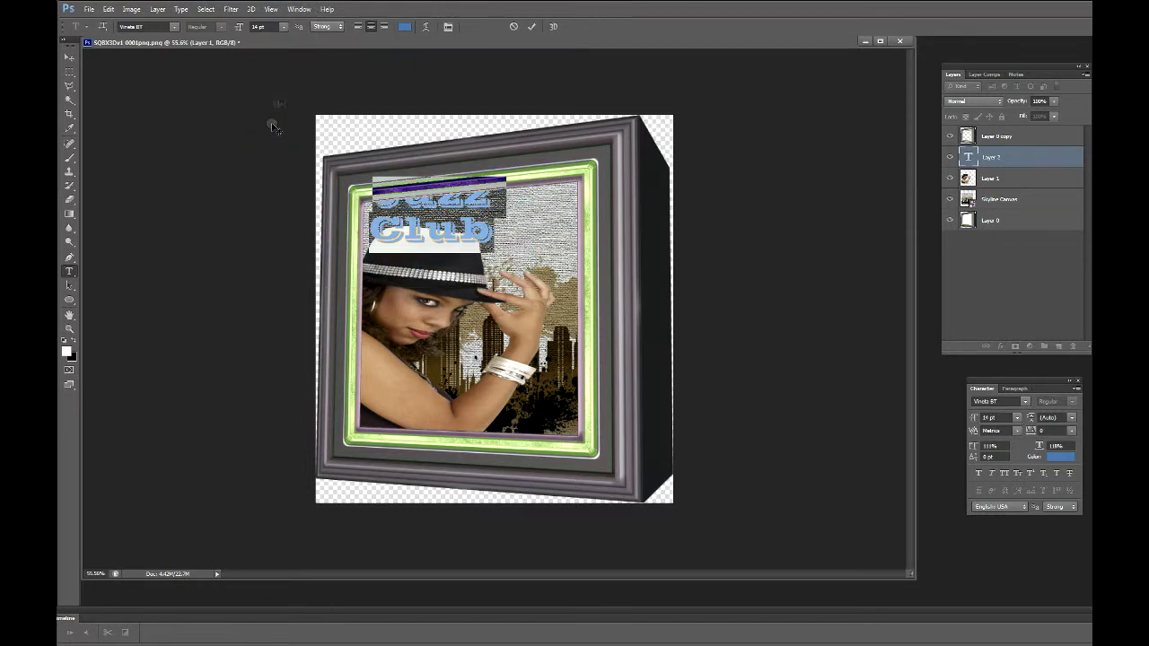
{"action": "left_click", "coordinate": [370, 26]}
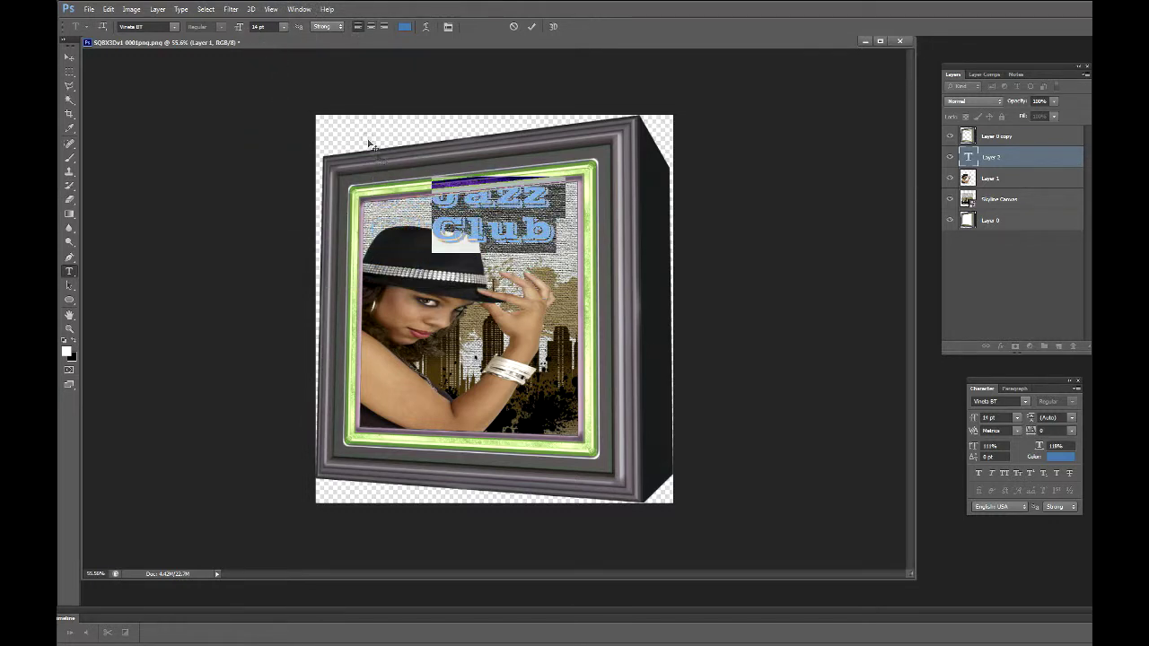
{"action": "left_click", "coordinate": [70, 58]}
Move the Jazz Club text slightly right and rotate it about -4 degrees
{"action": "key", "text": "ctrl+t"}
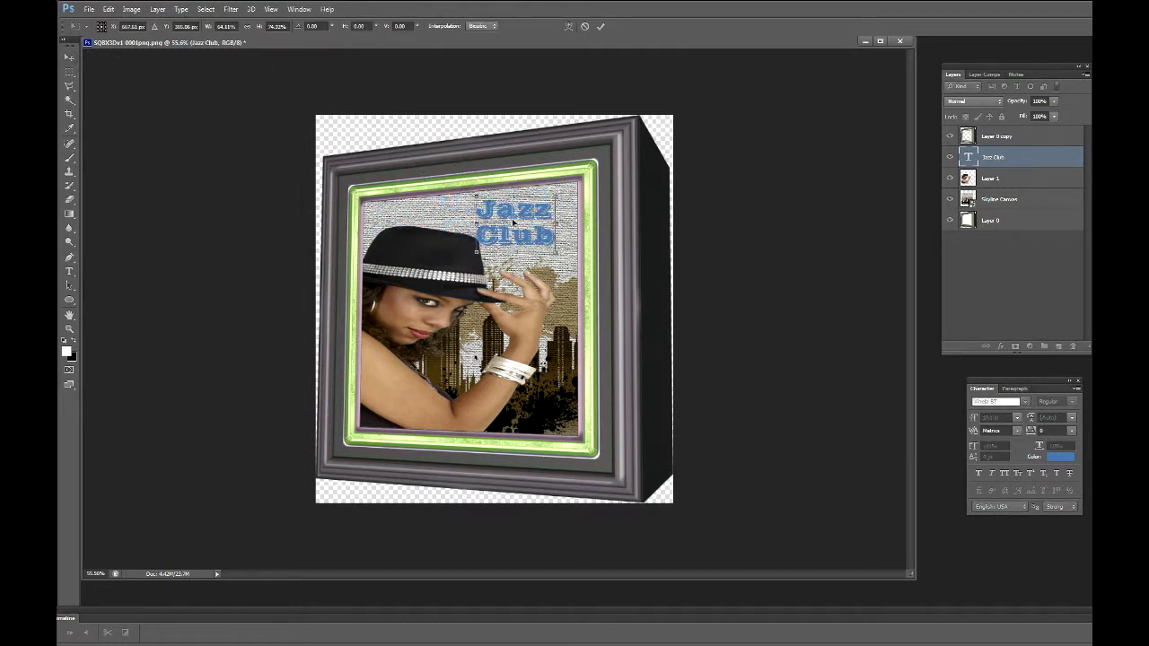
{"action": "left_click_drag", "start_coordinate": [514, 223], "coordinate": [522, 225]}
{"action": "left_click_drag", "start_coordinate": [571, 190], "coordinate": [585, 176]}
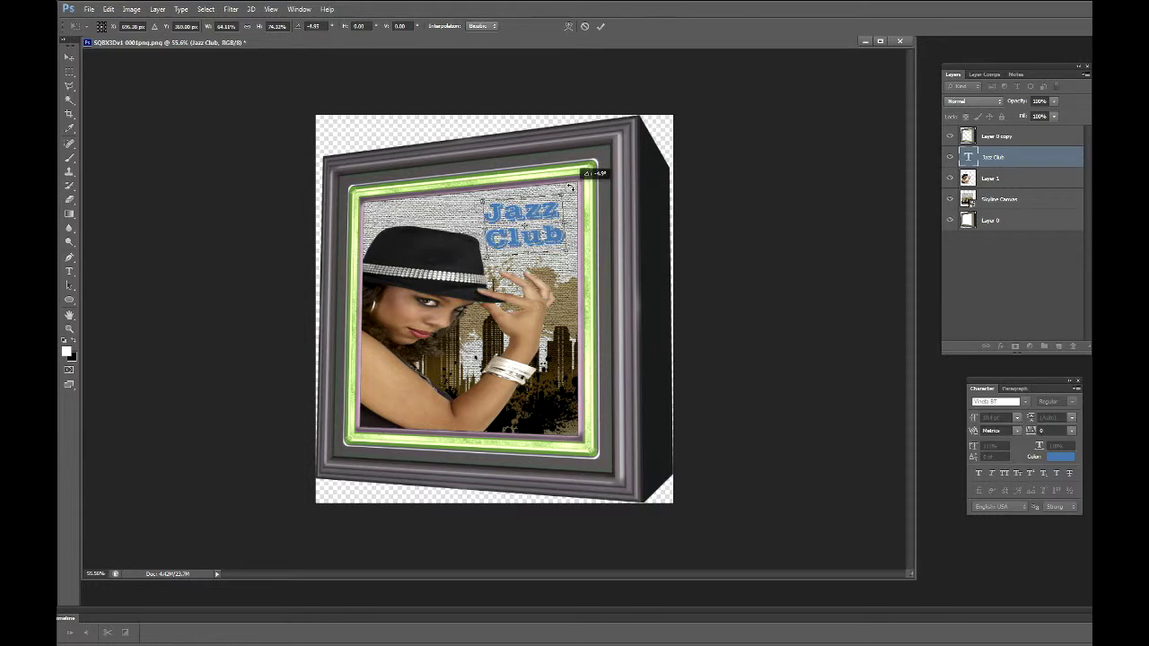
{"action": "left_click_drag", "start_coordinate": [570, 187], "coordinate": [571, 188]}
{"action": "left_click", "coordinate": [69, 60]}
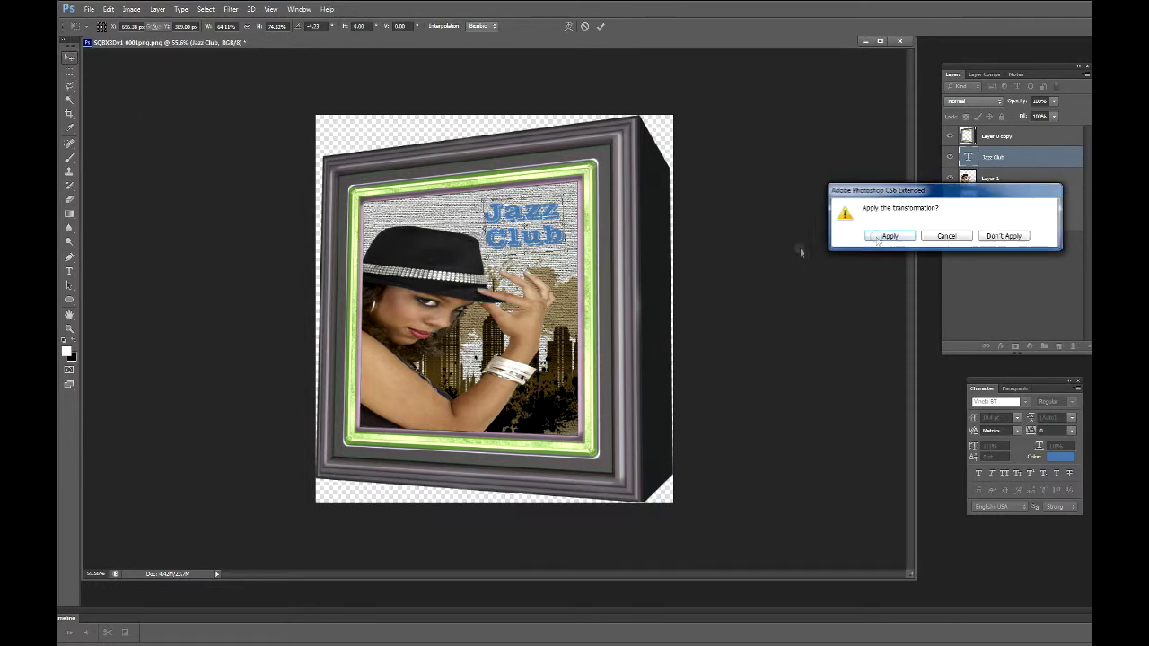
{"action": "left_click", "coordinate": [888, 236]}
{"action": "left_click", "coordinate": [70, 272]}
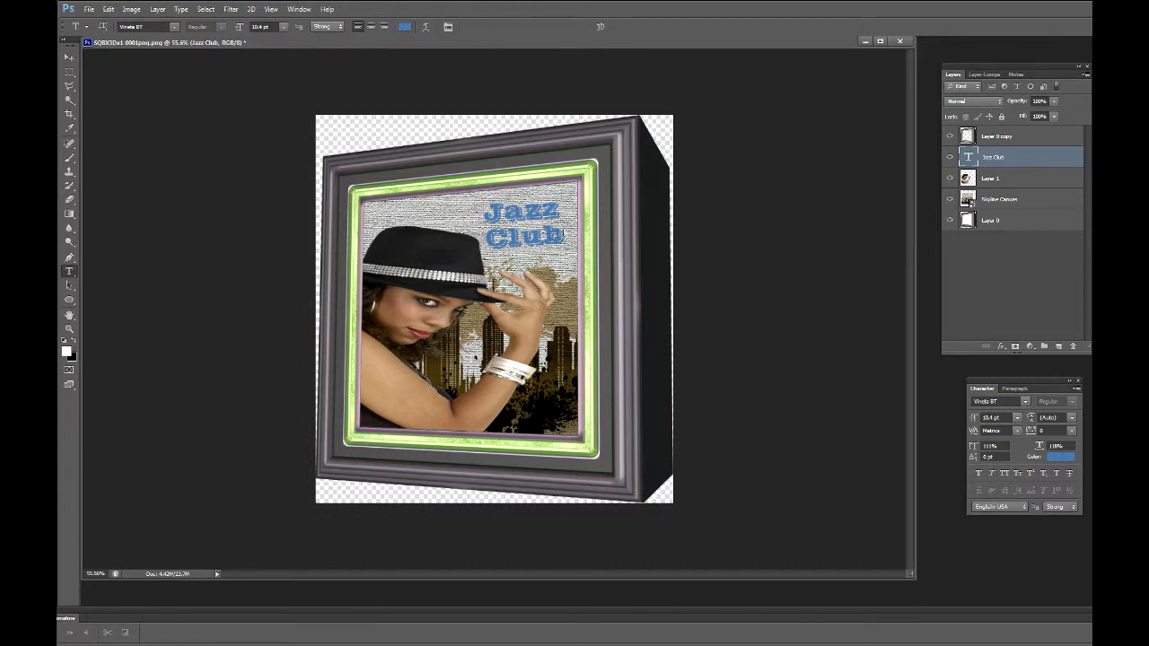
Change the Jazz Club text colour to black and nudge it slightly upward
{"action": "left_click_drag", "start_coordinate": [564, 234], "coordinate": [485, 205]}
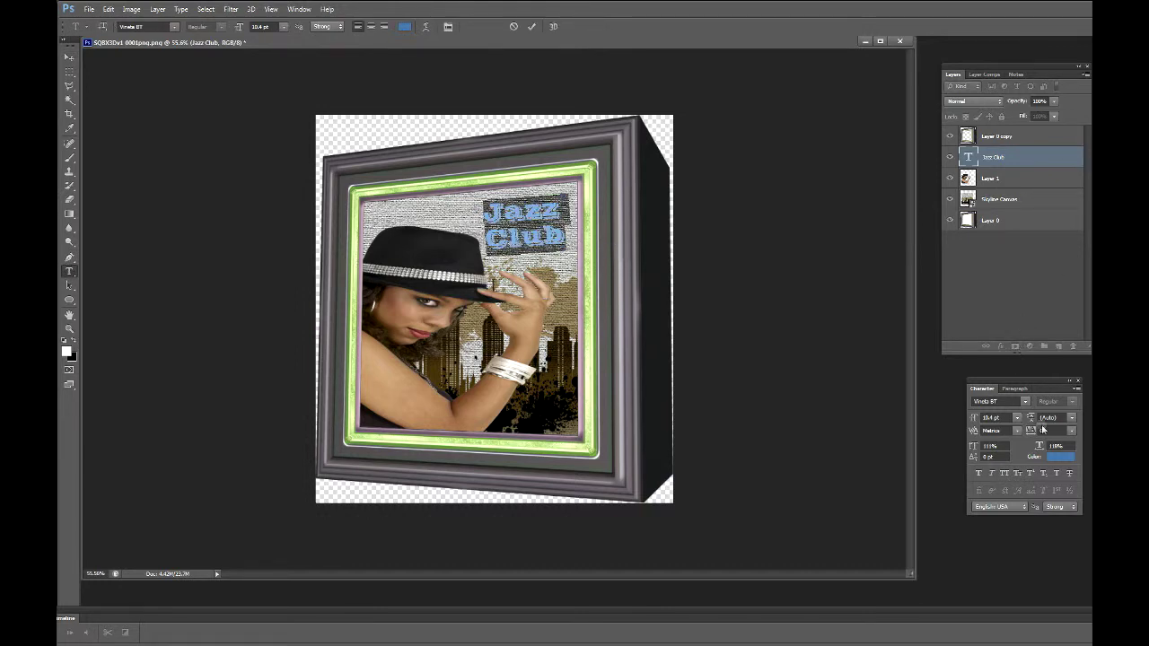
{"action": "left_click", "coordinate": [1060, 456]}
{"action": "left_click_drag", "start_coordinate": [832, 283], "coordinate": [741, 372]}
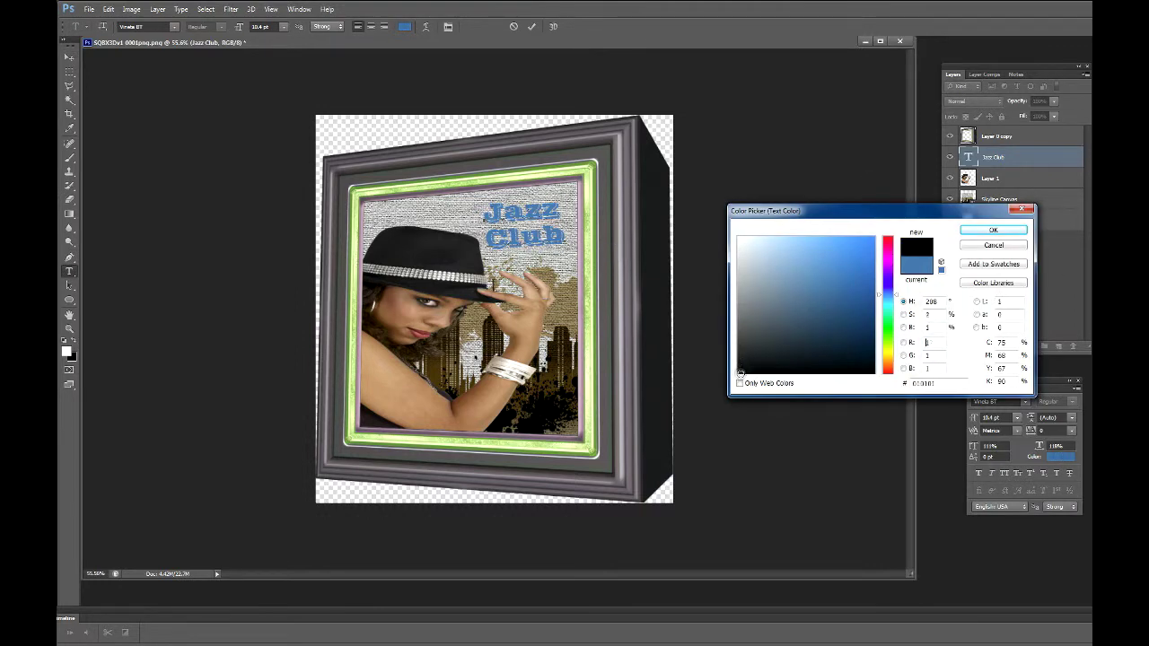
{"action": "left_click", "coordinate": [994, 231]}
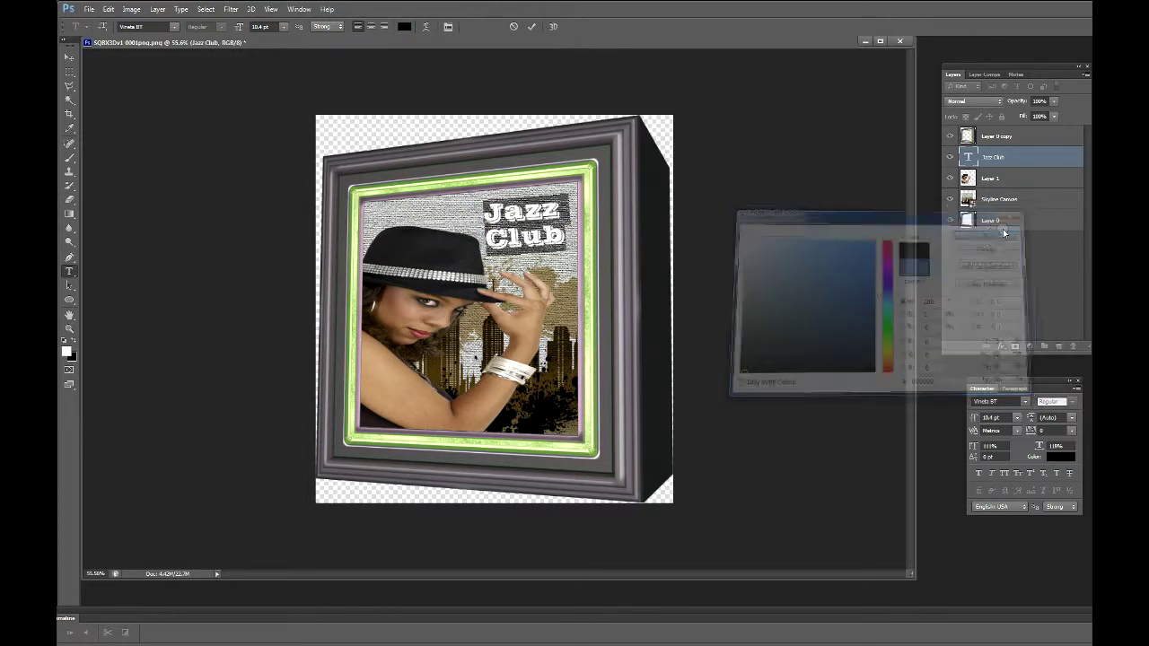
{"action": "left_click", "coordinate": [69, 57]}
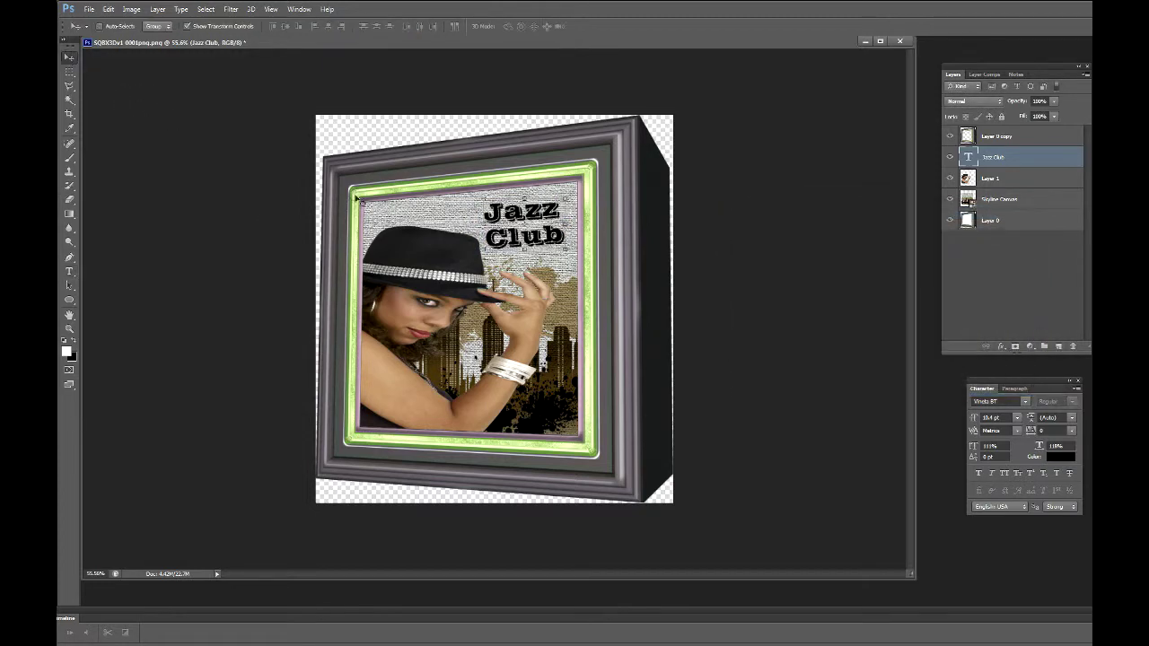
{"action": "left_click_drag", "start_coordinate": [533, 215], "coordinate": [535, 205]}
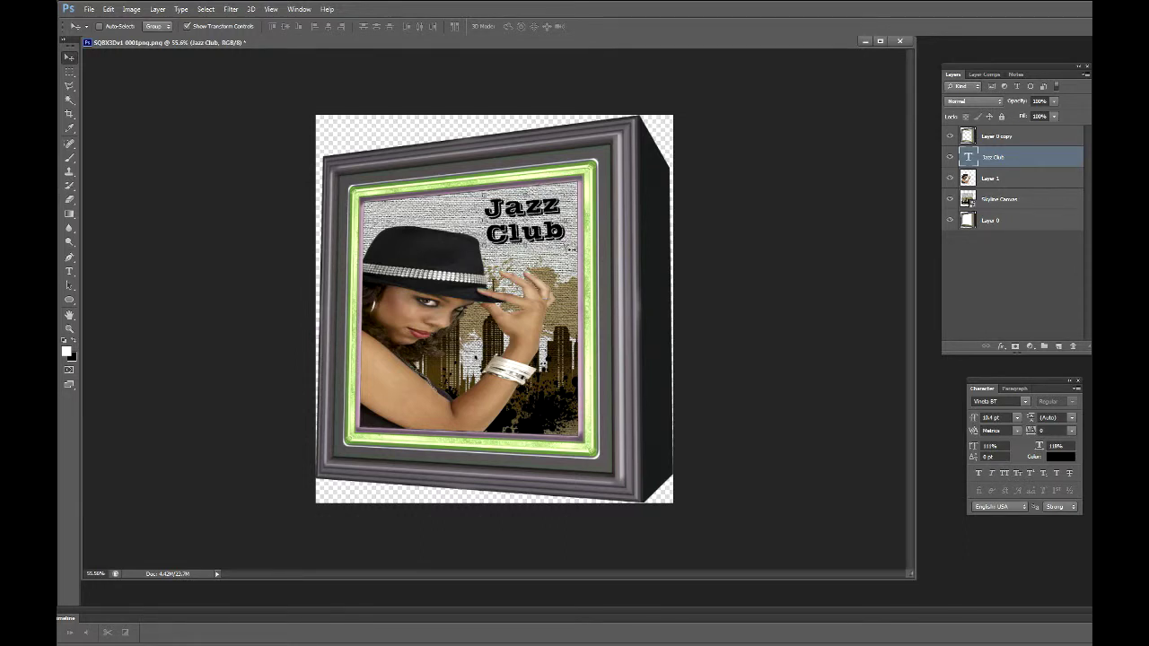
Shrink the Jazz Club text slightly and apply a warp to it
{"action": "key", "text": "ctrl+t"}
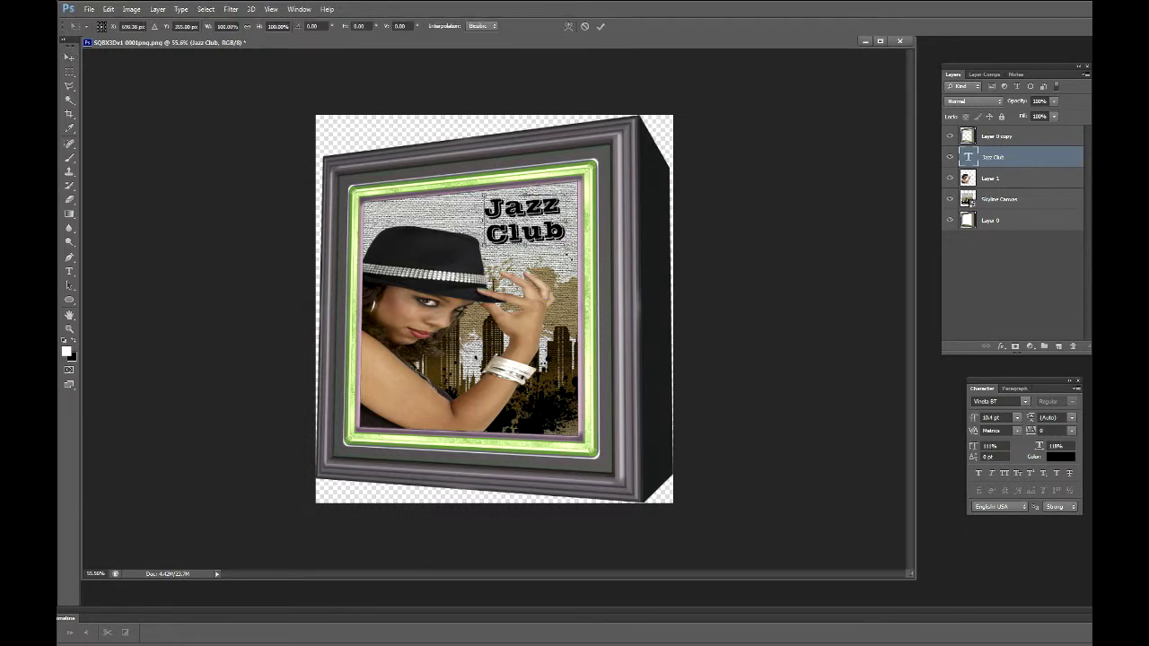
{"action": "left_click_drag", "start_coordinate": [567, 254], "coordinate": [575, 250]}
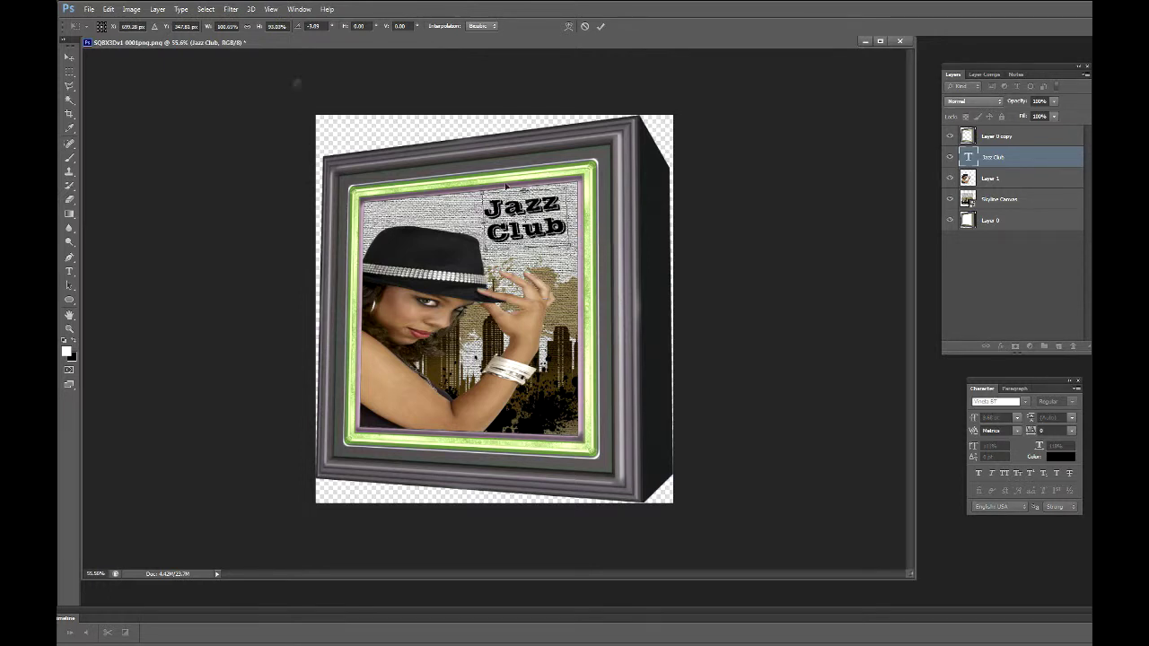
{"action": "left_click", "coordinate": [107, 9]}
{"action": "mouse_move", "coordinate": [125, 220]}
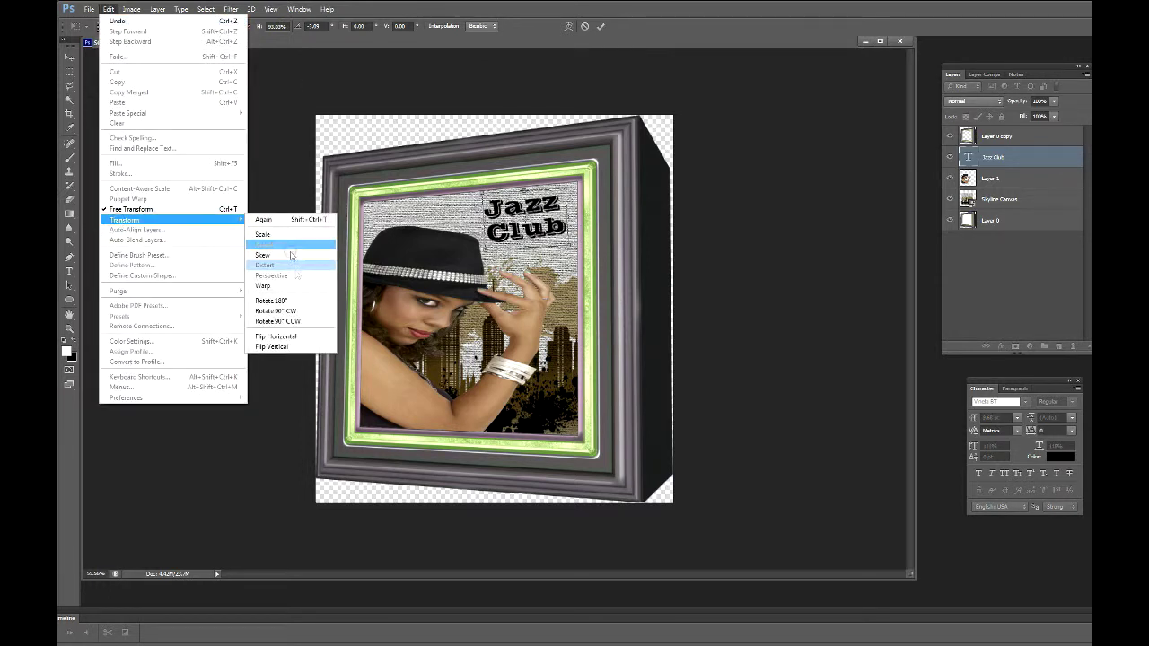
{"action": "left_click", "coordinate": [288, 287]}
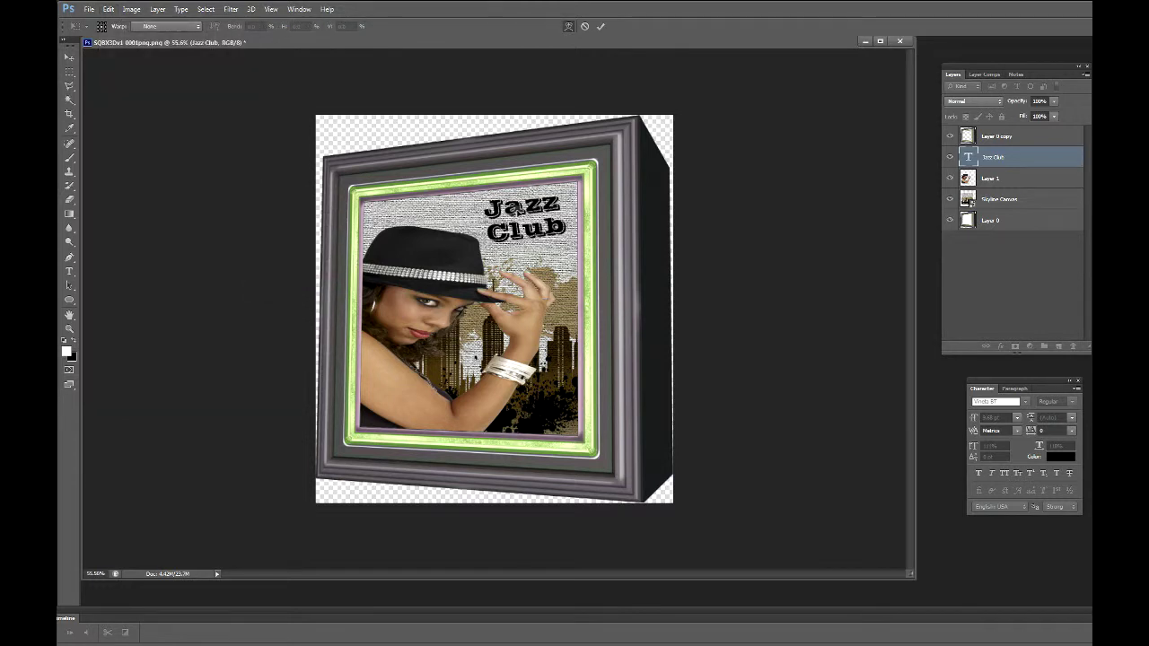
{"action": "left_click", "coordinate": [70, 60]}
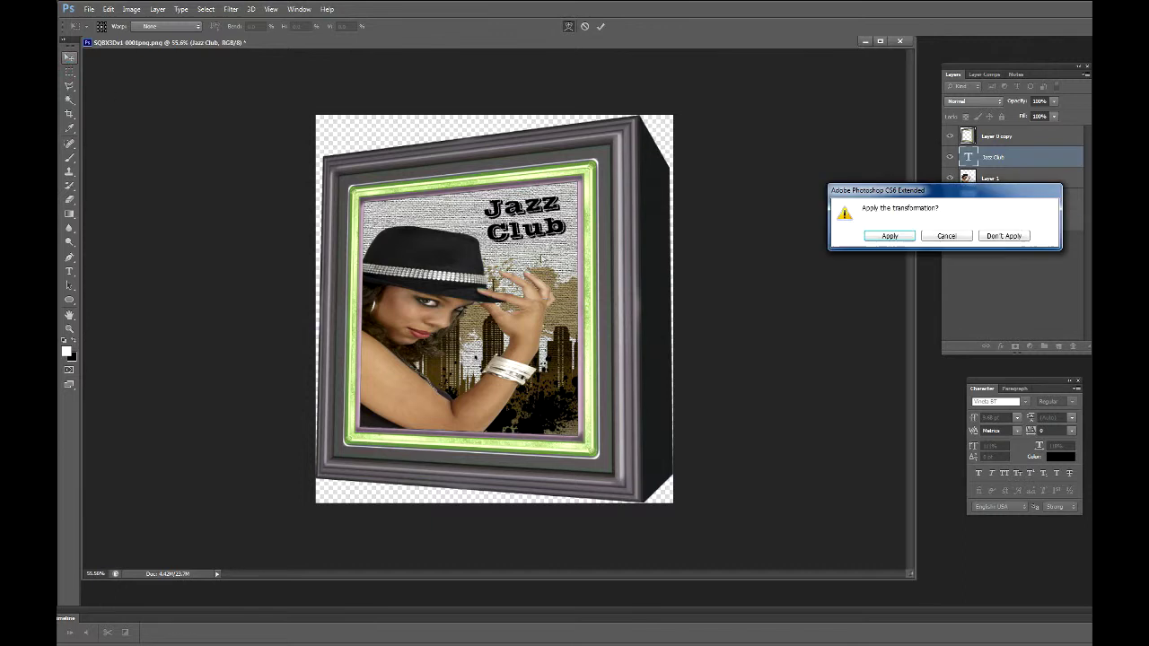
{"action": "left_click", "coordinate": [888, 236]}
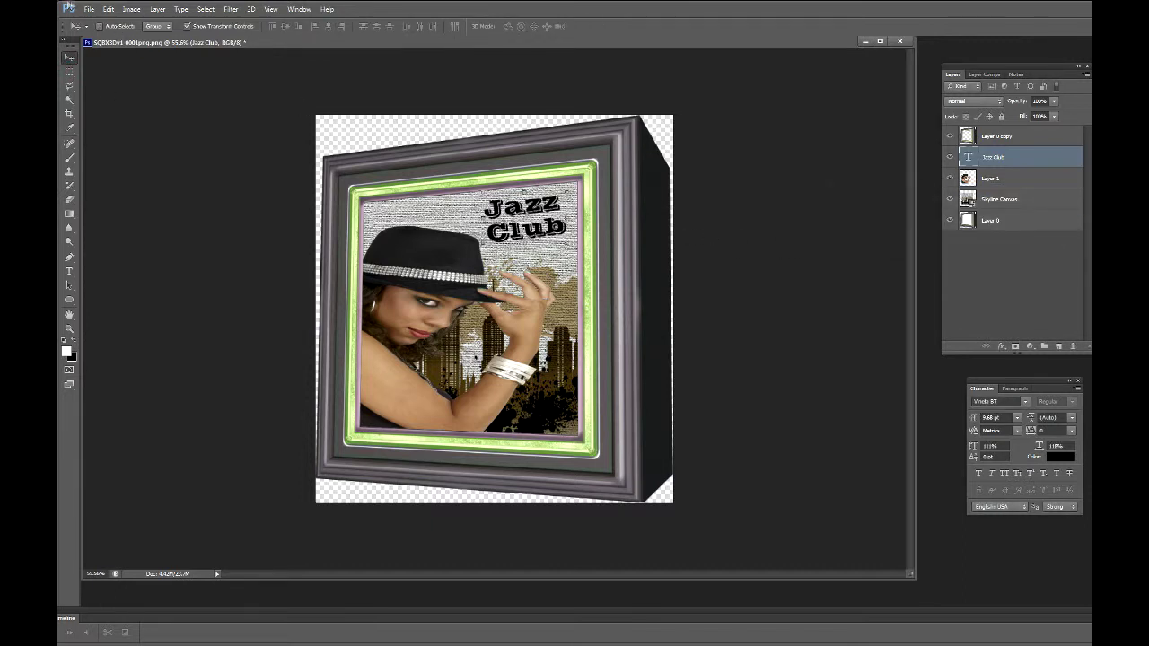
Warp the Jazz Club text again, bending it into a new shape
{"action": "left_click", "coordinate": [108, 10]}
{"action": "mouse_move", "coordinate": [125, 220]}
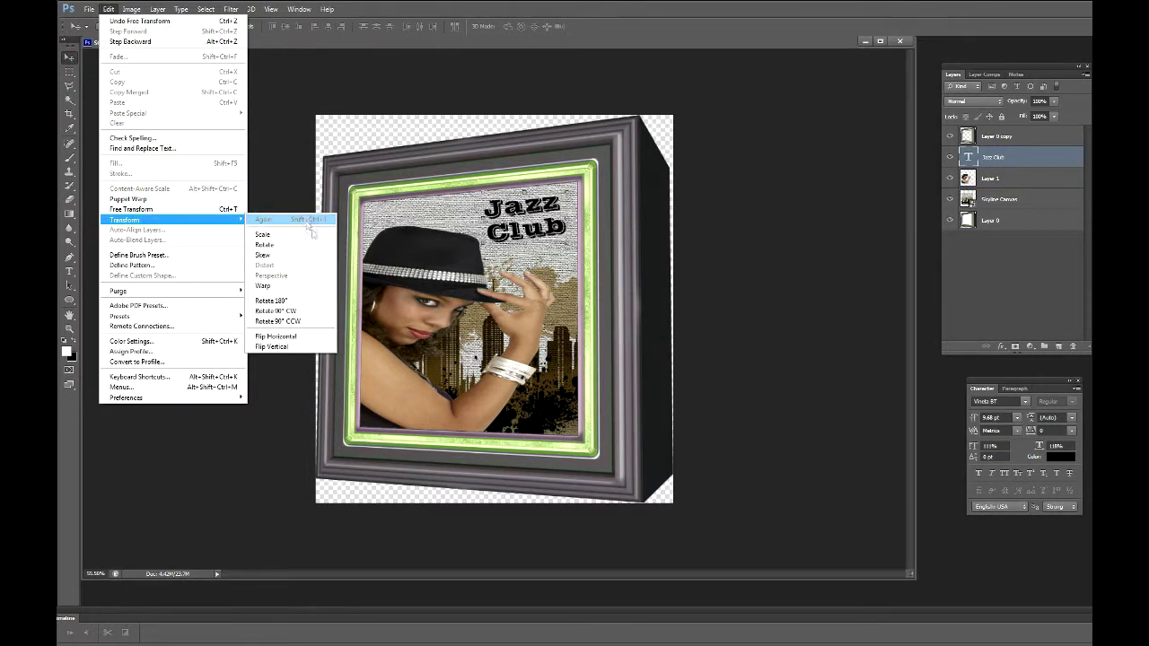
{"action": "left_click", "coordinate": [269, 285]}
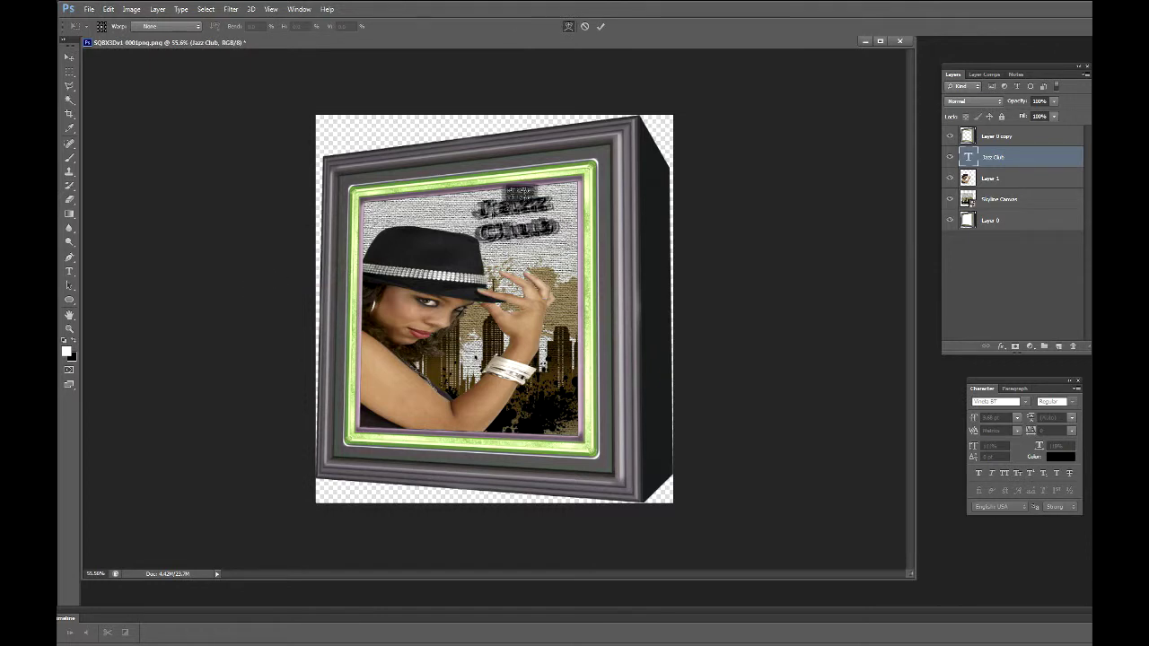
{"action": "left_click_drag", "start_coordinate": [500, 232], "coordinate": [499, 240]}
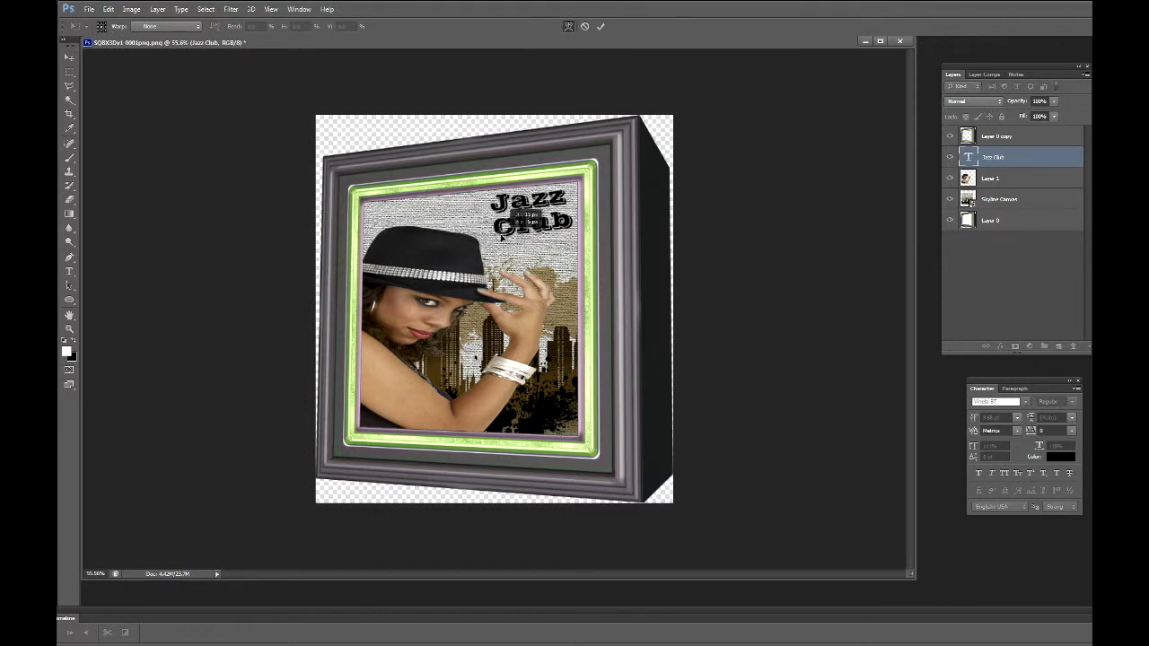
{"action": "left_click", "coordinate": [111, 9]}
{"action": "mouse_move", "coordinate": [125, 220]}
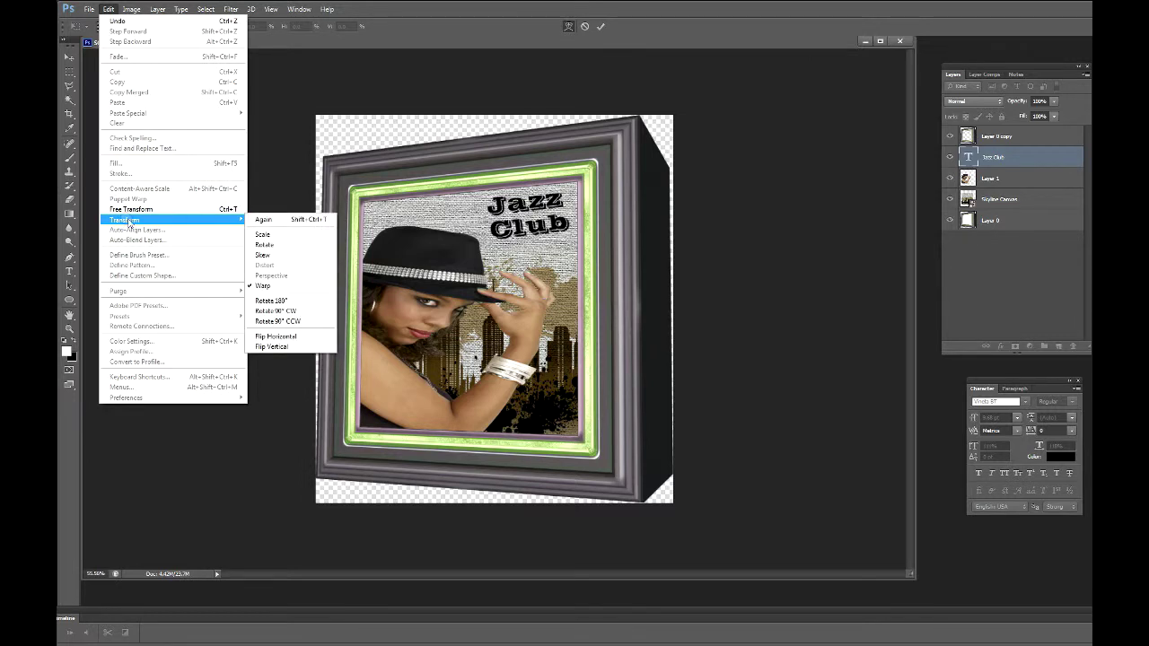
{"action": "left_click", "coordinate": [256, 285]}
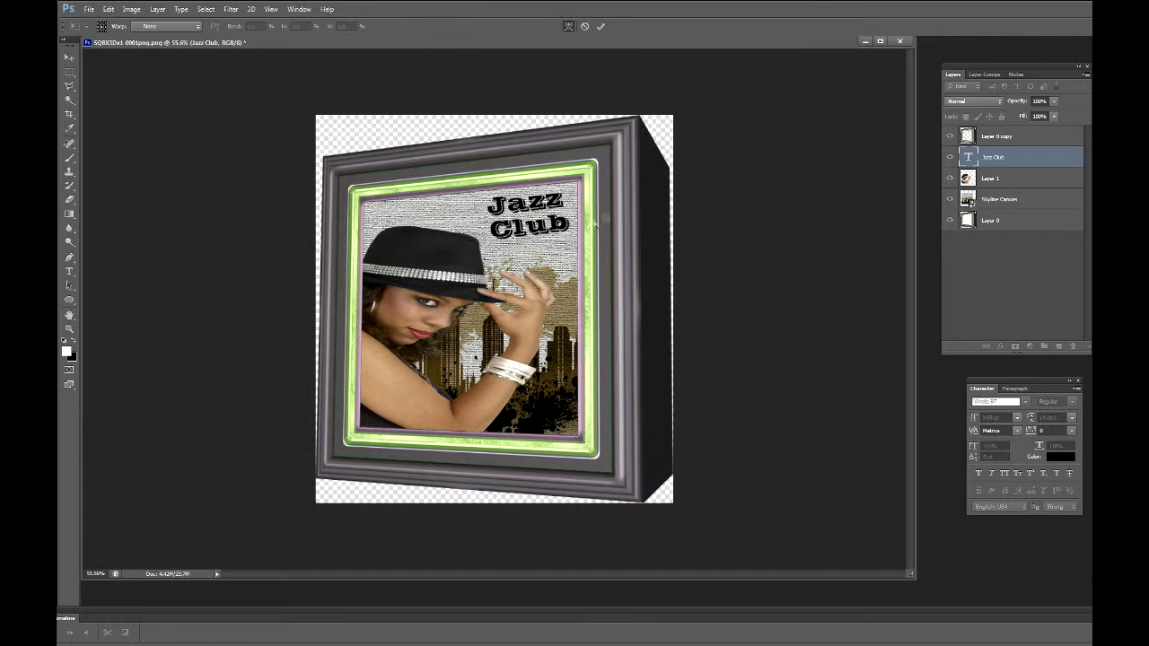
{"action": "key", "text": "v"}
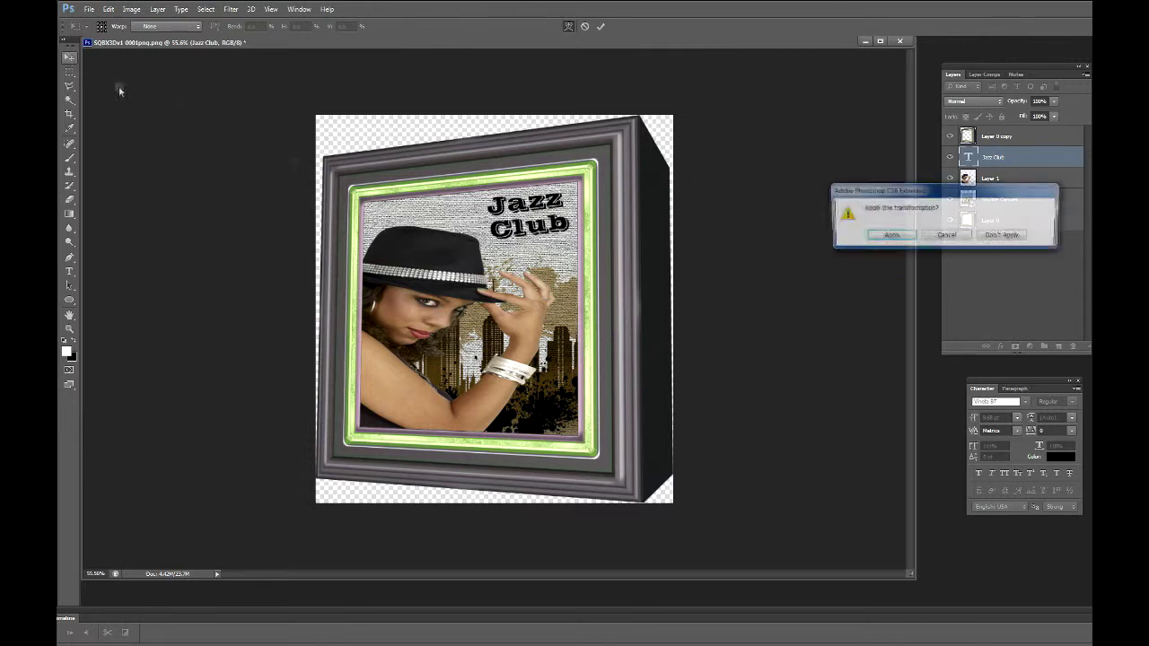
{"action": "left_click", "coordinate": [874, 237]}
Shift the Jazz Club text right and down to fit the photo's upper-right corner
{"action": "left_click_drag", "start_coordinate": [599, 229], "coordinate": [588, 231]}
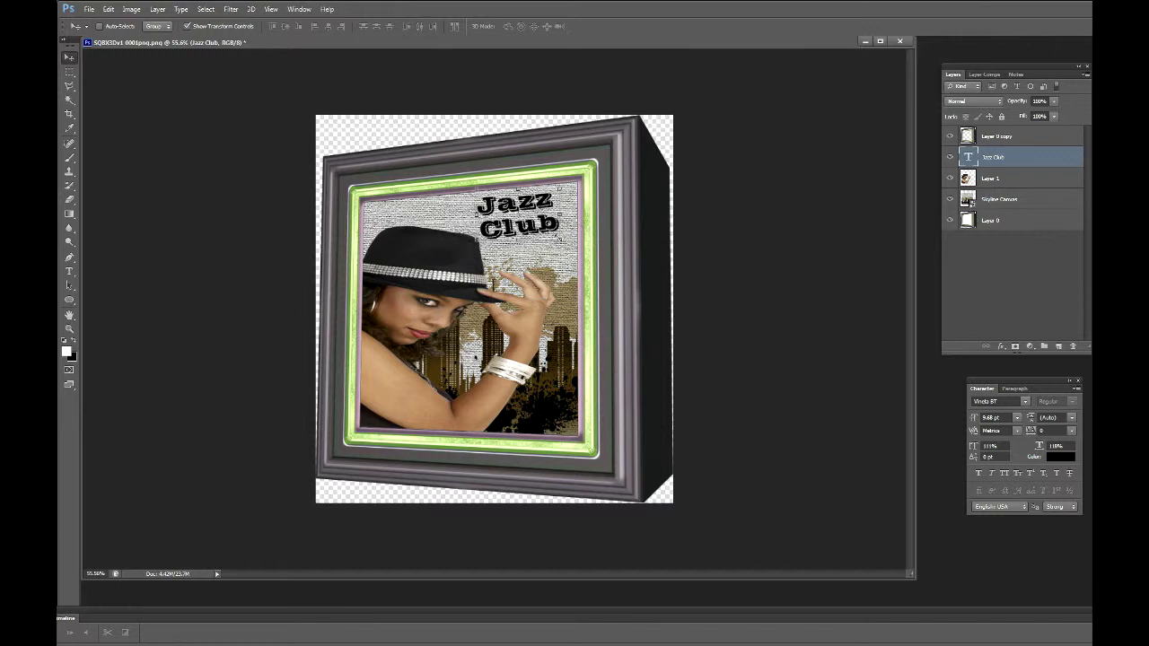
{"action": "key", "text": "ctrl+t"}
{"action": "left_click_drag", "start_coordinate": [561, 238], "coordinate": [574, 253]}
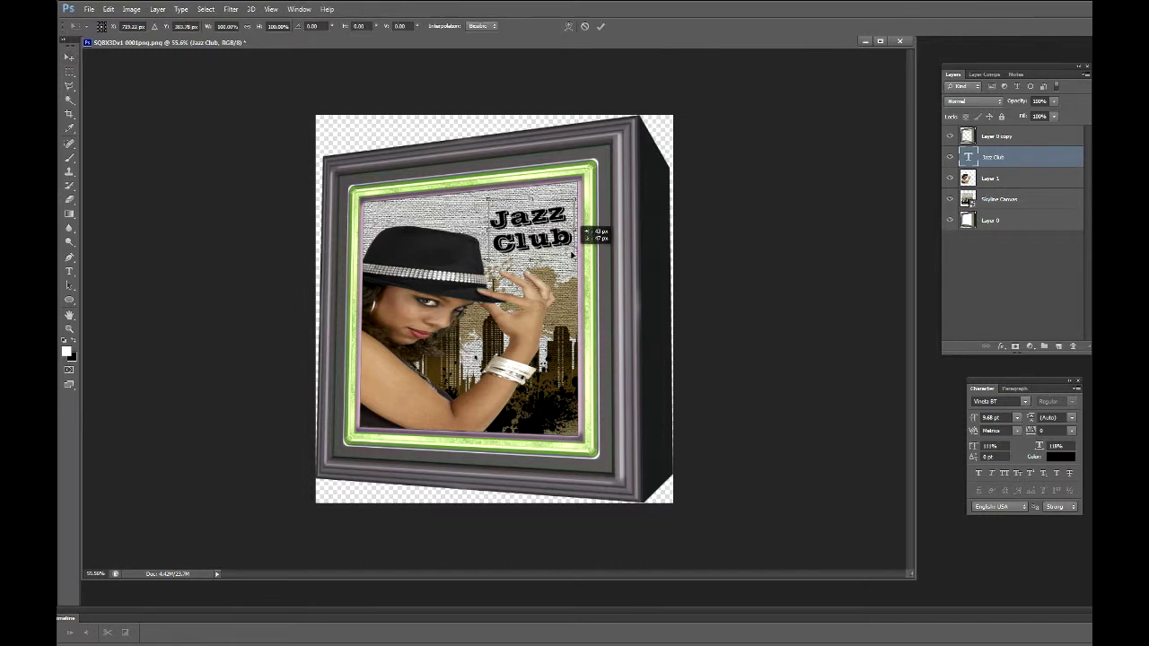
{"action": "left_click_drag", "start_coordinate": [571, 254], "coordinate": [573, 252]}
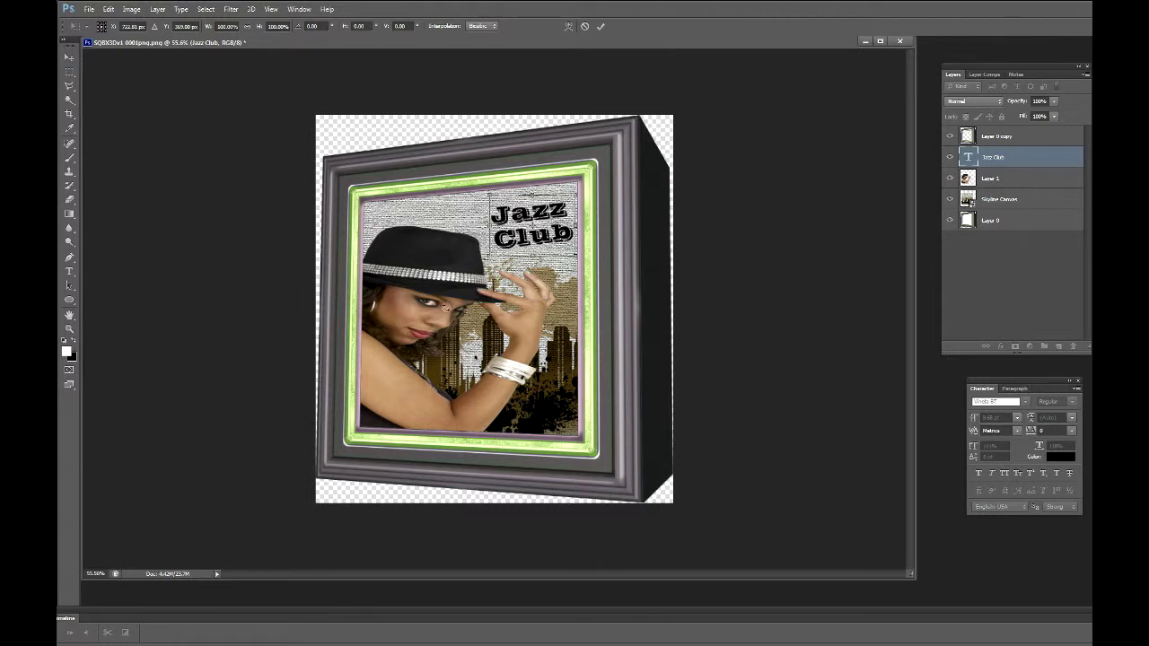
{"action": "left_click", "coordinate": [69, 57]}
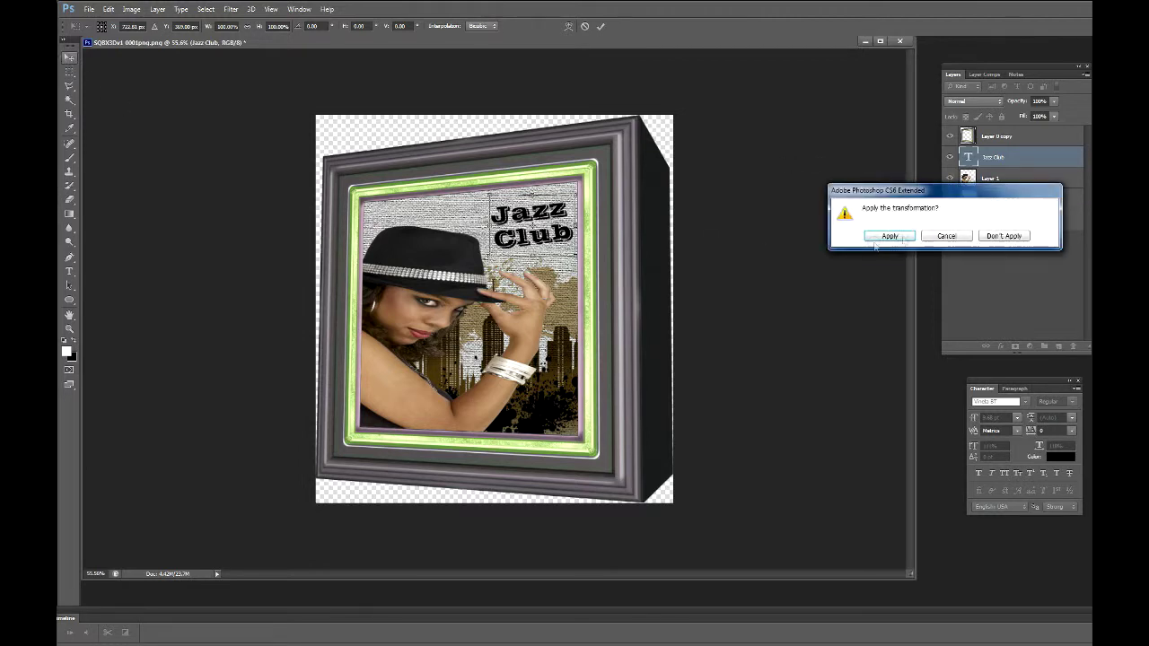
{"action": "left_click", "coordinate": [914, 237]}
{"action": "left_click", "coordinate": [990, 179]}
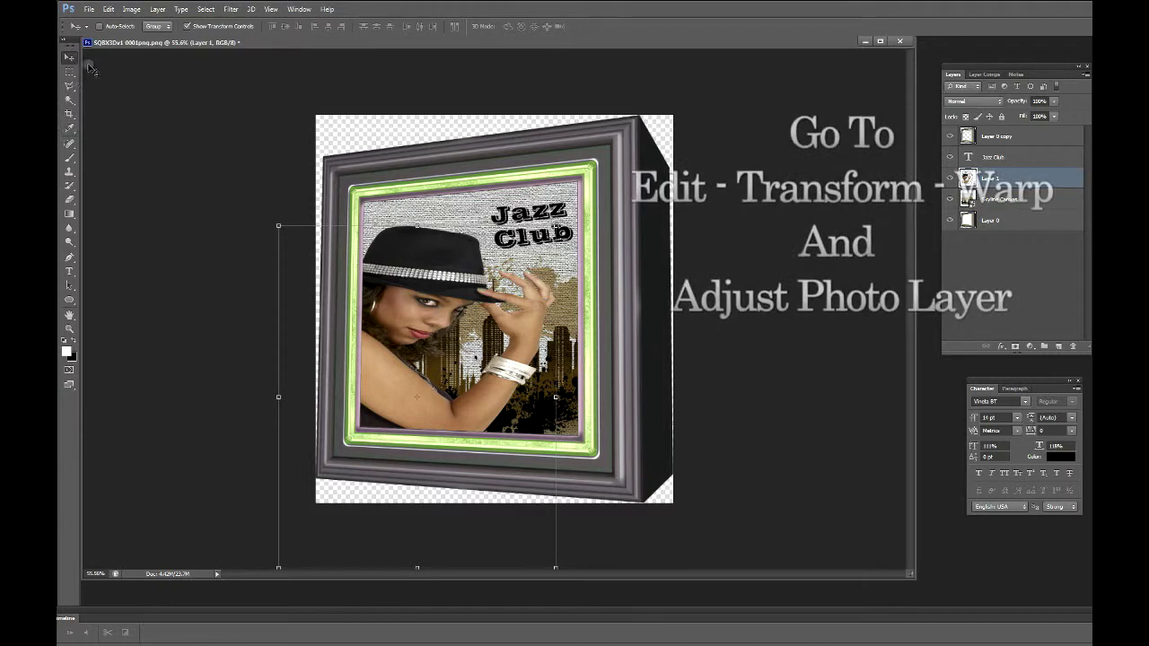
Warp the photo, lifting its top-right corner and pulling its right side inward
{"action": "left_click", "coordinate": [110, 10]}
{"action": "mouse_move", "coordinate": [125, 220]}
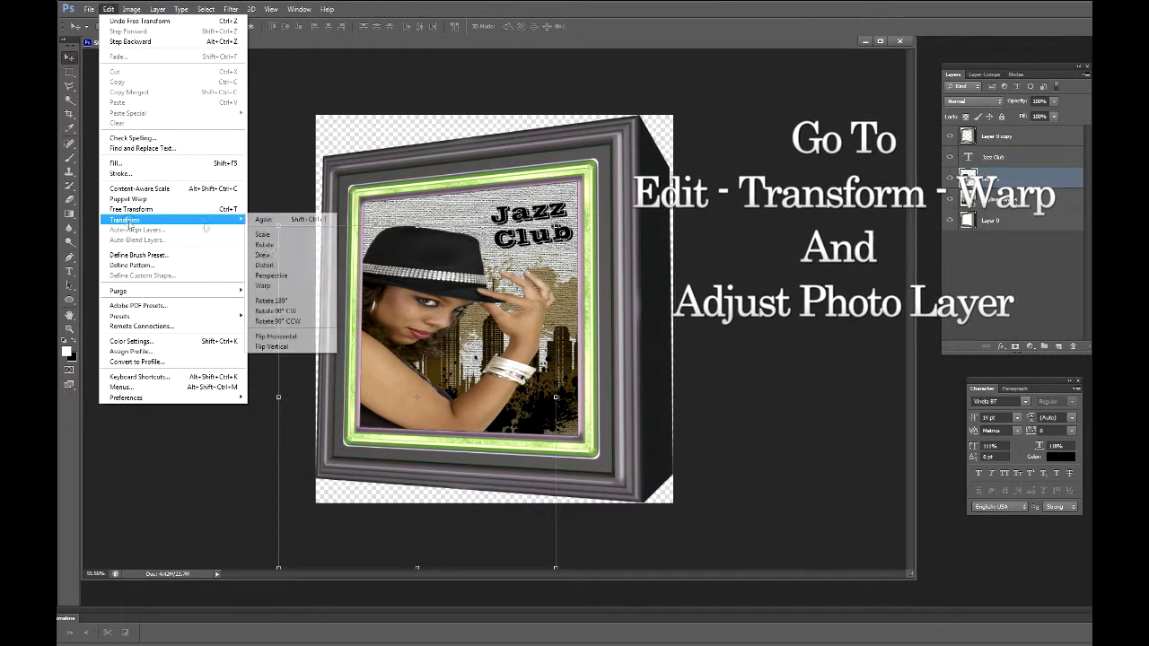
{"action": "left_click", "coordinate": [263, 285]}
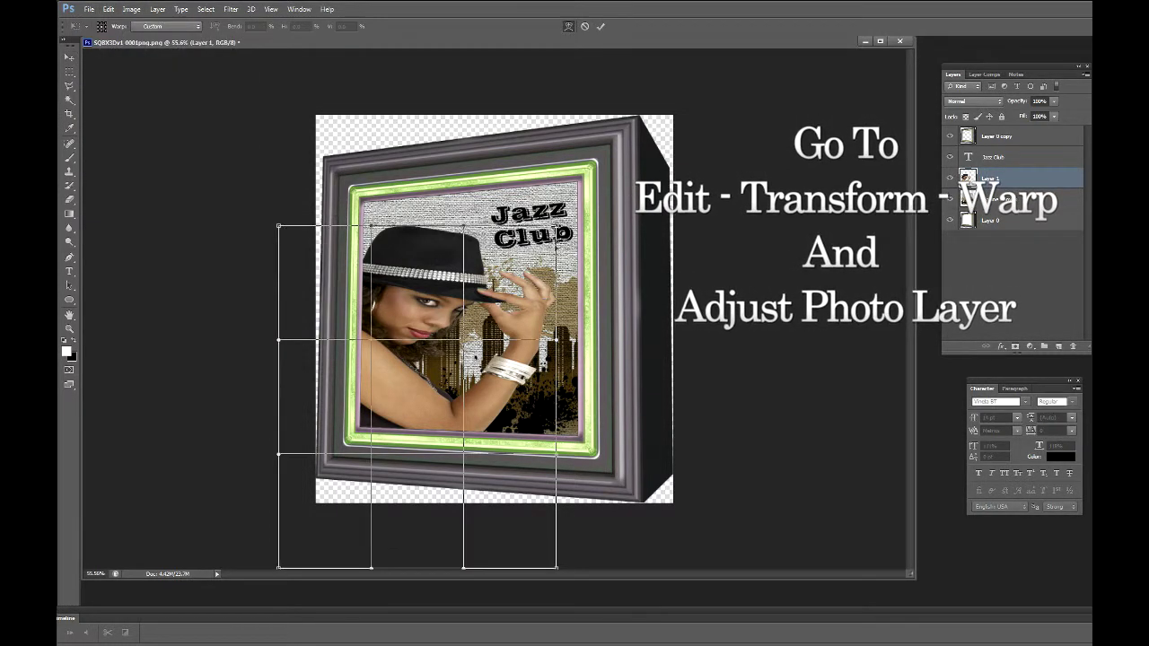
{"action": "left_click_drag", "start_coordinate": [556, 227], "coordinate": [549, 189]}
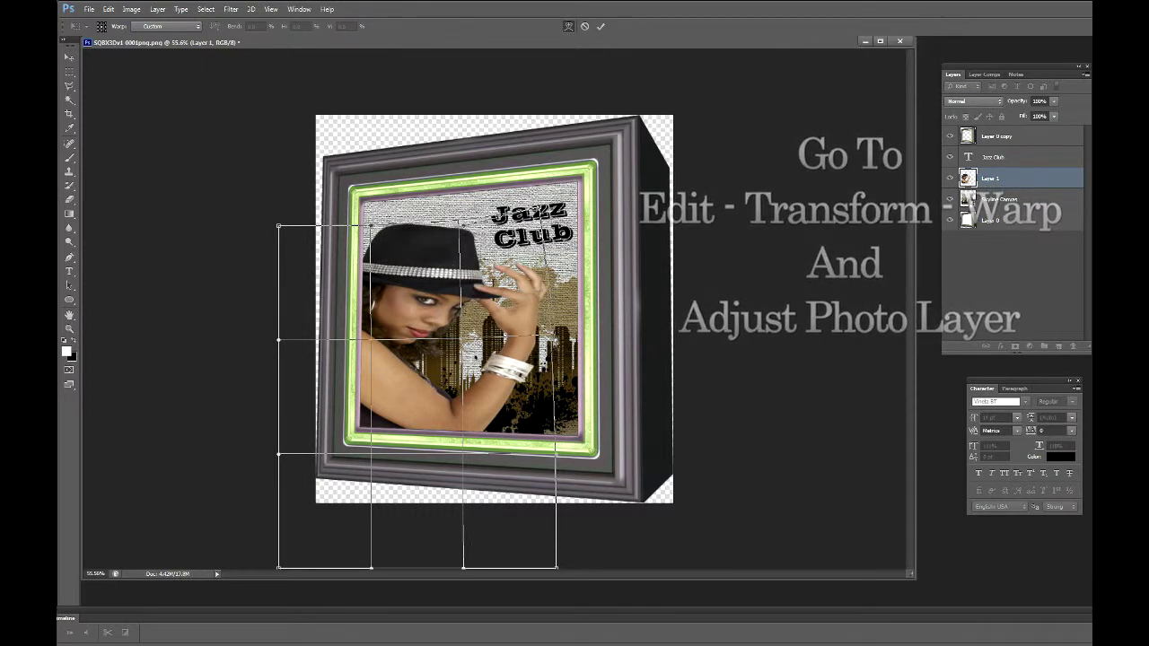
{"action": "left_click_drag", "start_coordinate": [549, 340], "coordinate": [529, 340]}
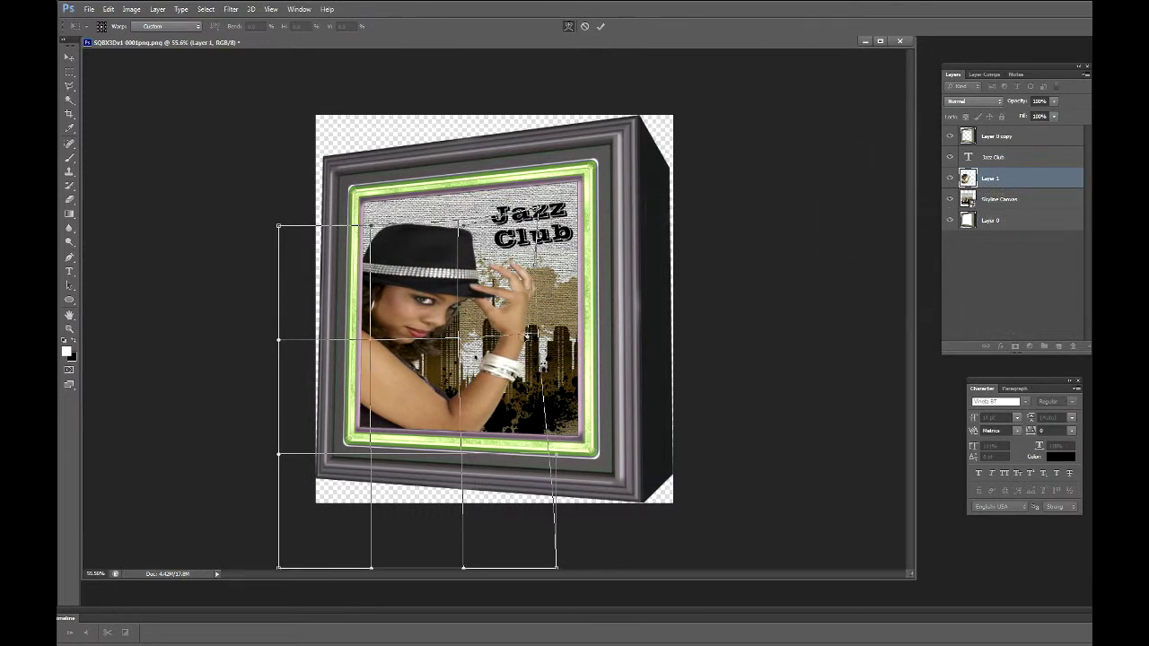
{"action": "left_click", "coordinate": [69, 56]}
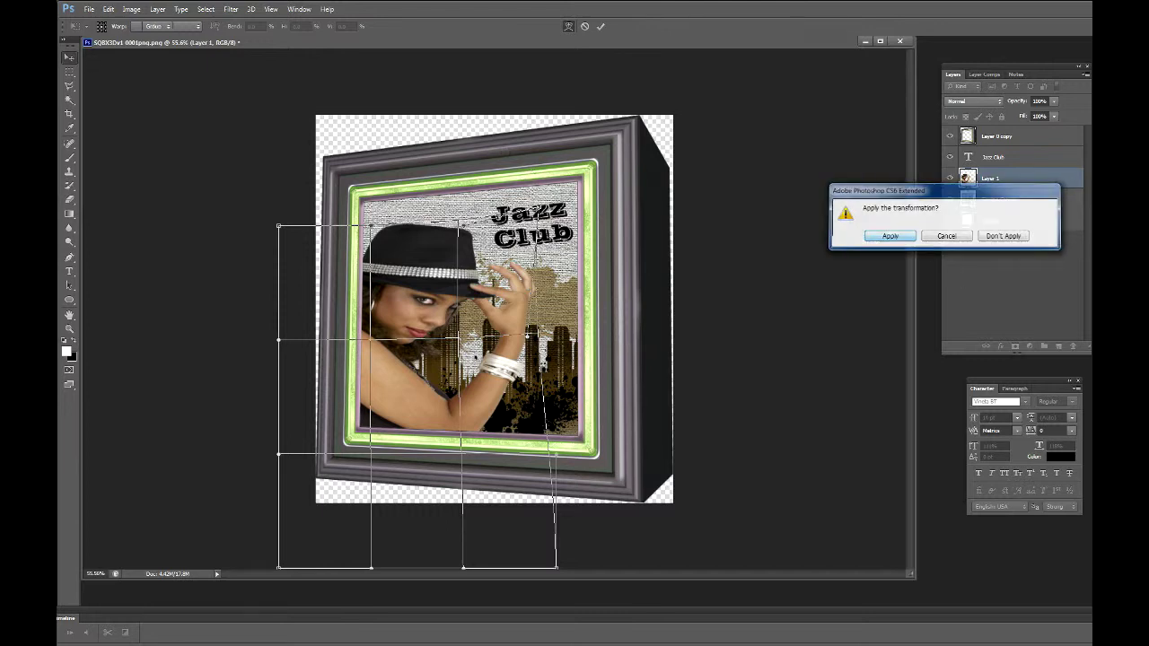
{"action": "left_click", "coordinate": [902, 238]}
{"action": "left_click", "coordinate": [108, 9]}
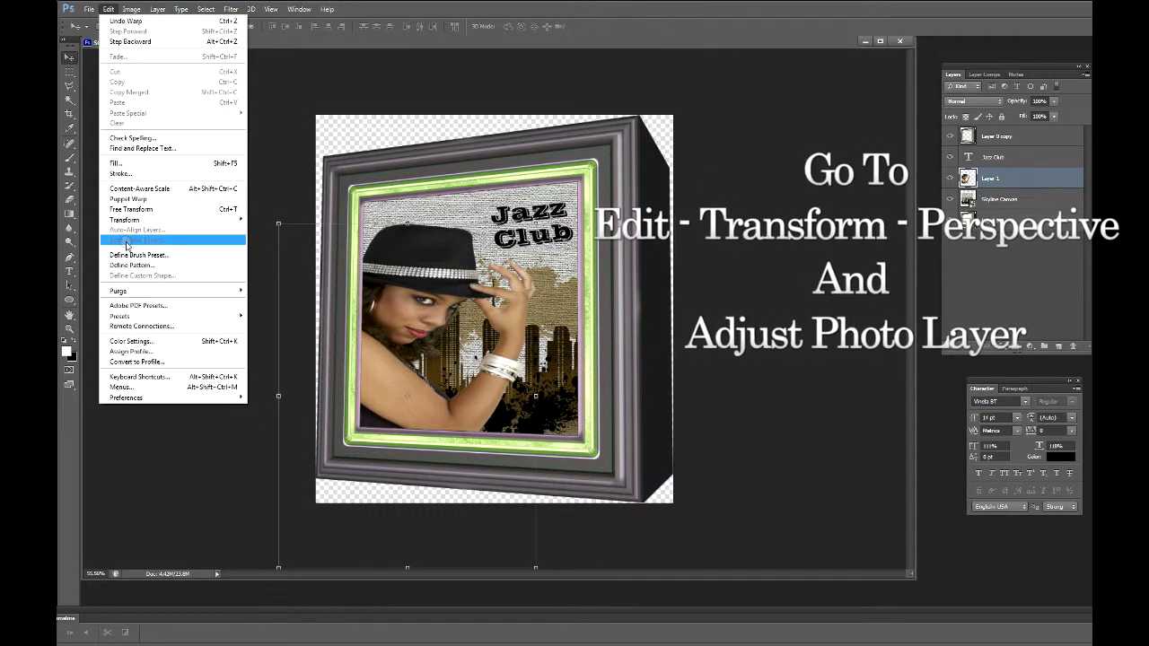
{"action": "mouse_move", "coordinate": [124, 220]}
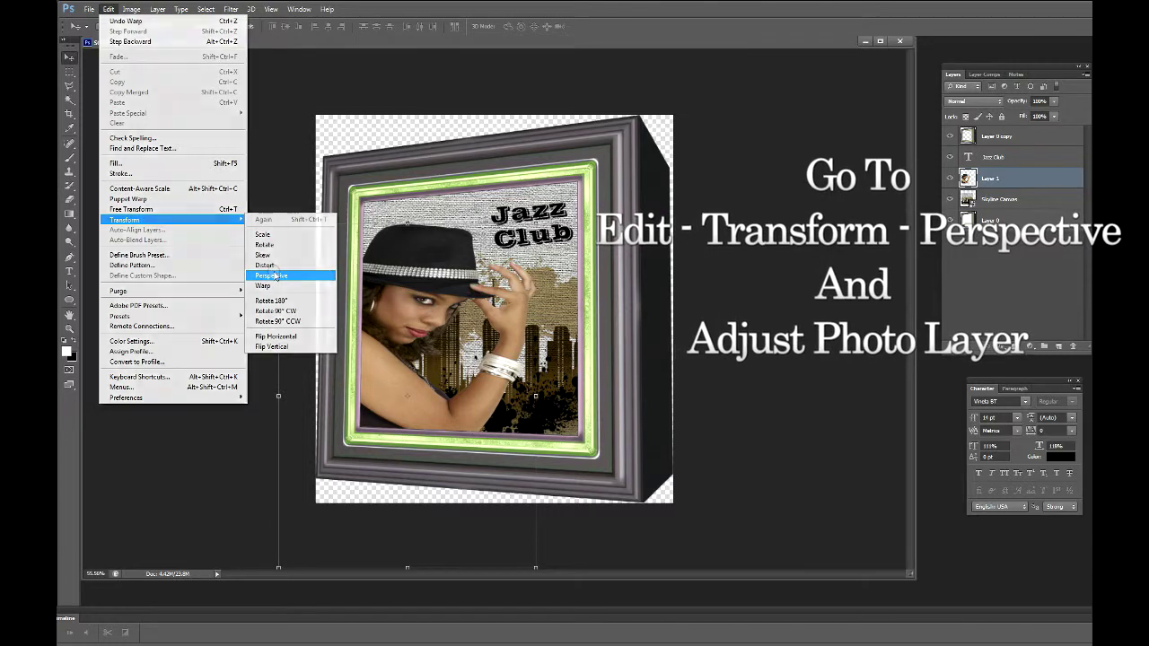
Taper the photo's bottom corners in perspective and skew its bottom edge toward the frame's angle
{"action": "left_click", "coordinate": [271, 275]}
{"action": "left_click_drag", "start_coordinate": [279, 567], "coordinate": [290, 558]}
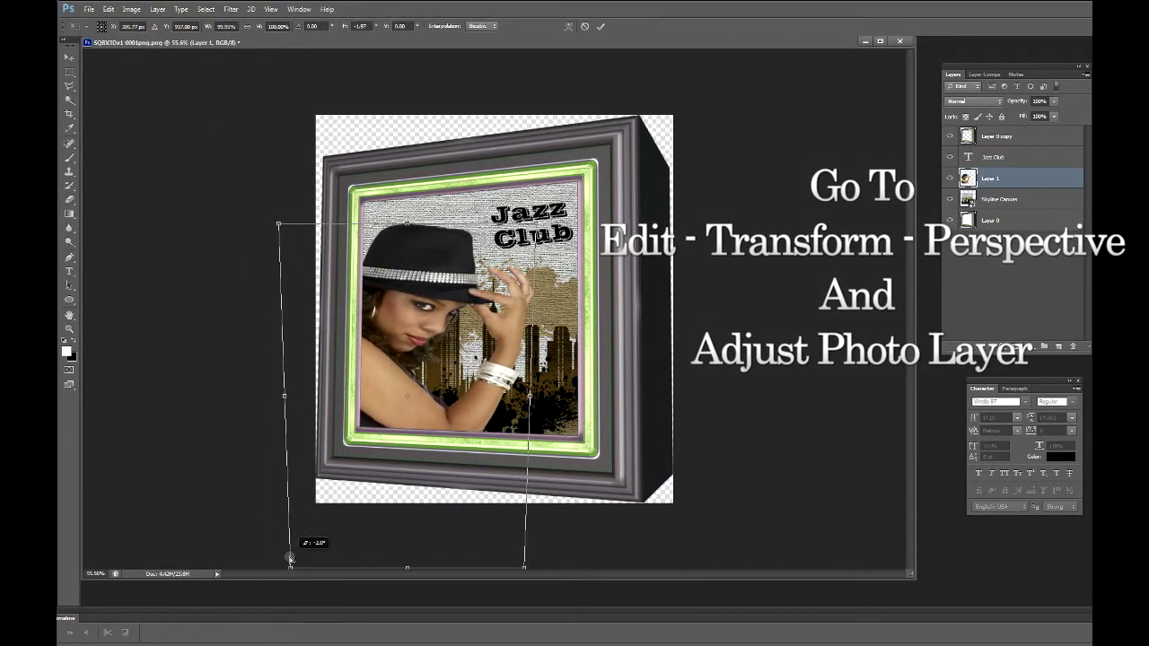
{"action": "left_click_drag", "start_coordinate": [289, 558], "coordinate": [295, 558]}
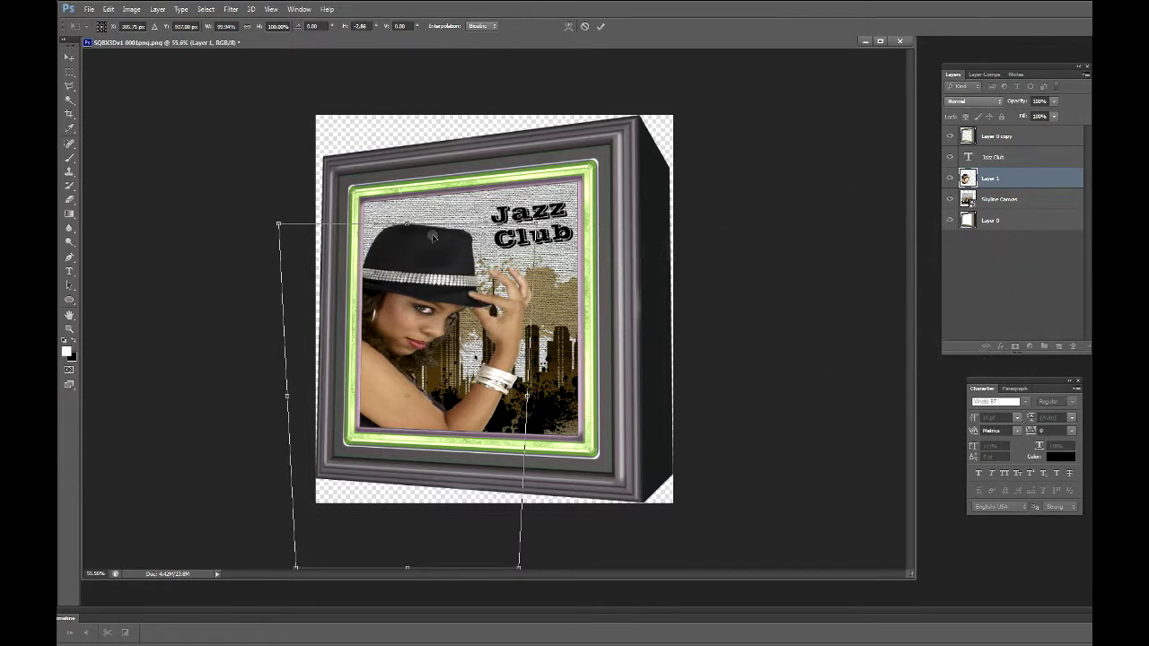
{"action": "mouse_move", "coordinate": [519, 568]}
{"action": "left_mouse_down"}
{"action": "mouse_move", "coordinate": [528, 550]}
{"action": "mouse_move", "coordinate": [511, 517]}
{"action": "left_mouse_up"}
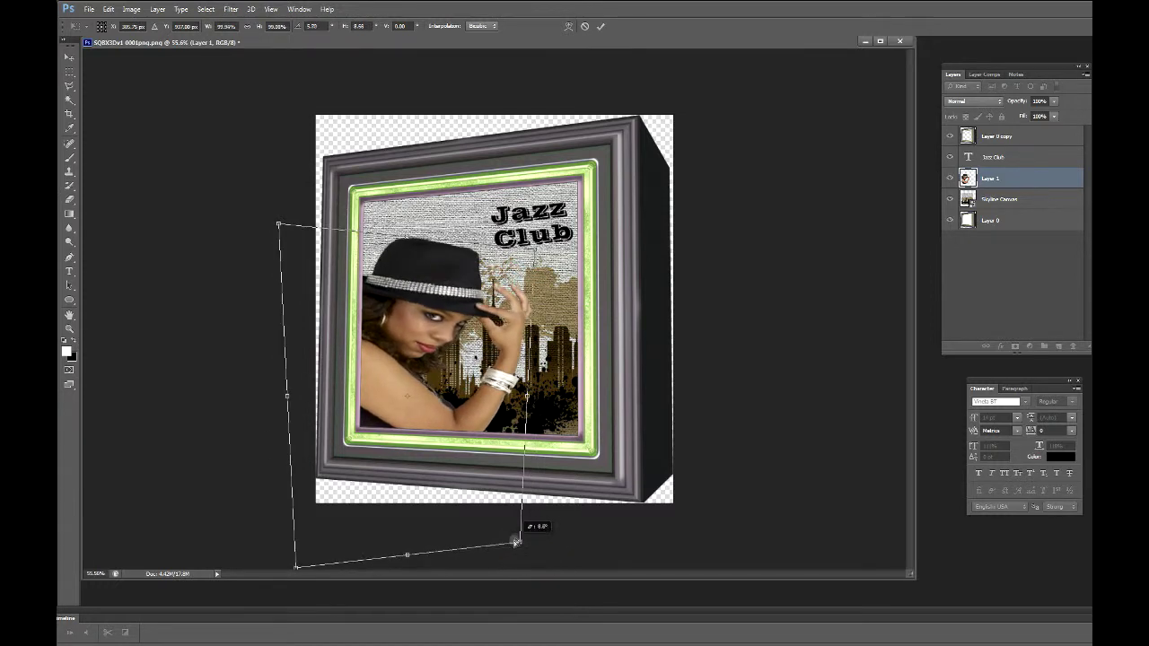
{"action": "left_click_drag", "start_coordinate": [512, 517], "coordinate": [483, 534]}
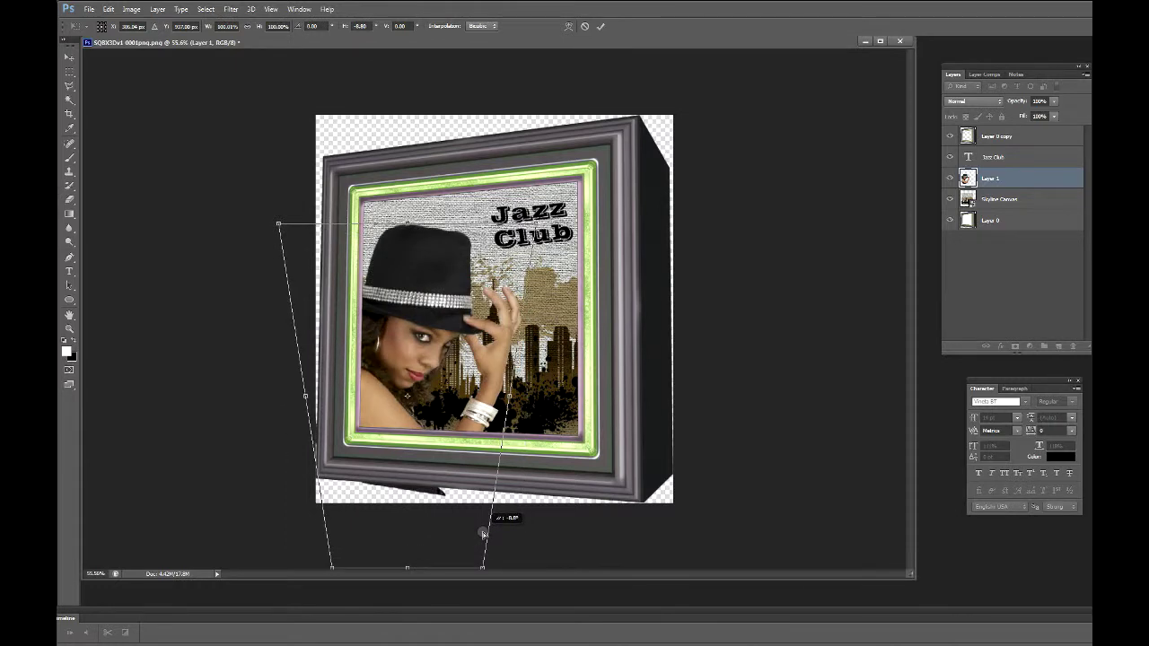
{"action": "left_click_drag", "start_coordinate": [483, 534], "coordinate": [478, 531]}
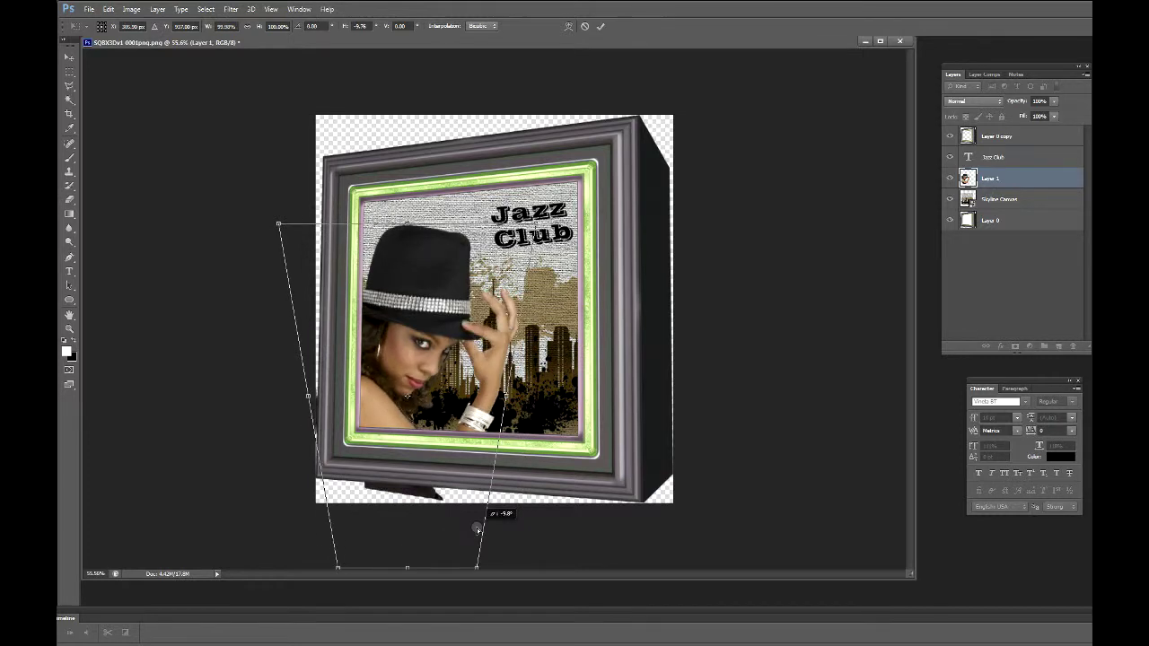
Skew the photo's top-left corner, rotate it to match the frame, apply, and move it up
{"action": "mouse_move", "coordinate": [280, 224]}
{"action": "left_mouse_down"}
{"action": "mouse_move", "coordinate": [278, 194]}
{"action": "mouse_move", "coordinate": [277, 216]}
{"action": "left_mouse_up"}
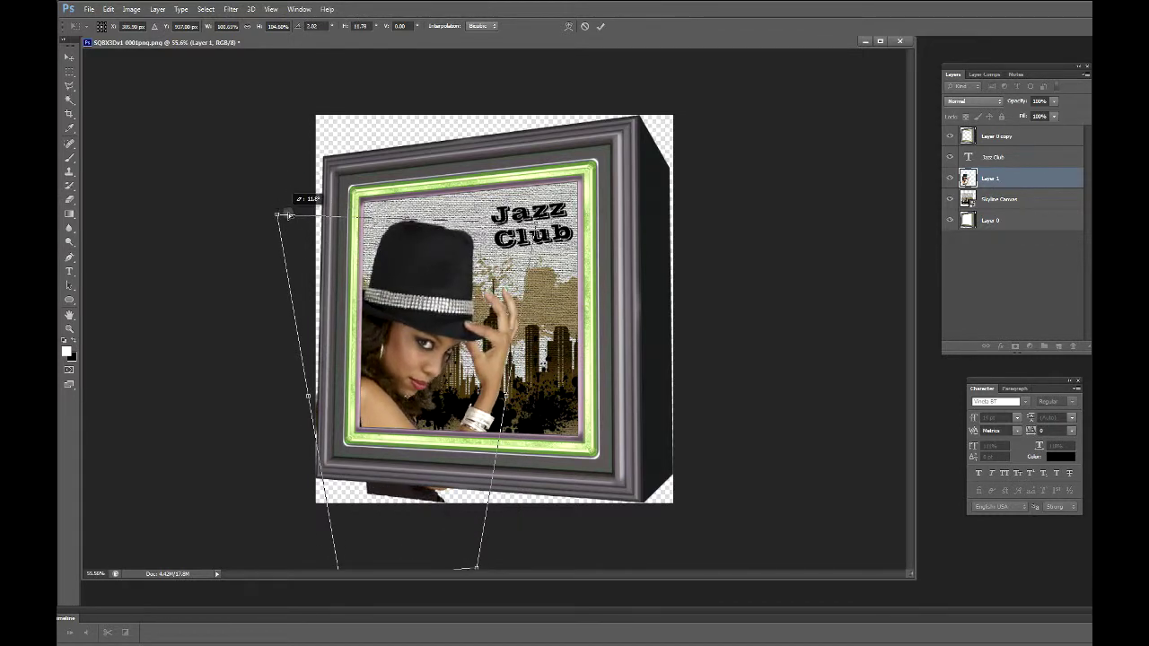
{"action": "left_click_drag", "start_coordinate": [533, 224], "coordinate": [552, 201]}
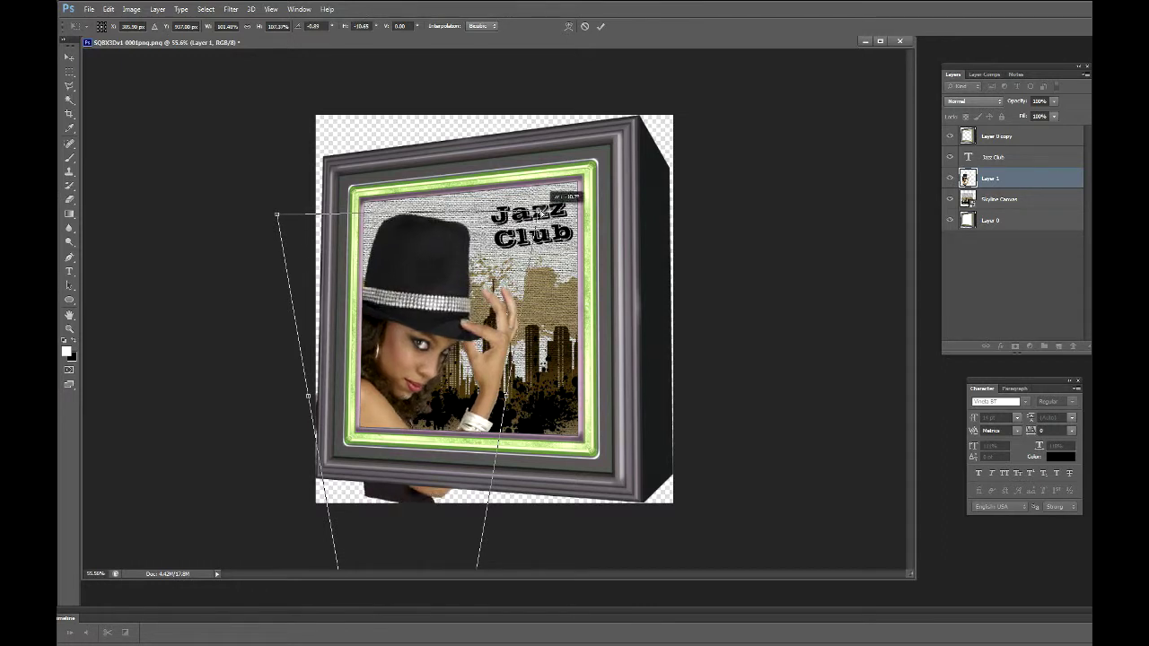
{"action": "left_click", "coordinate": [70, 57]}
{"action": "key", "text": "Return"}
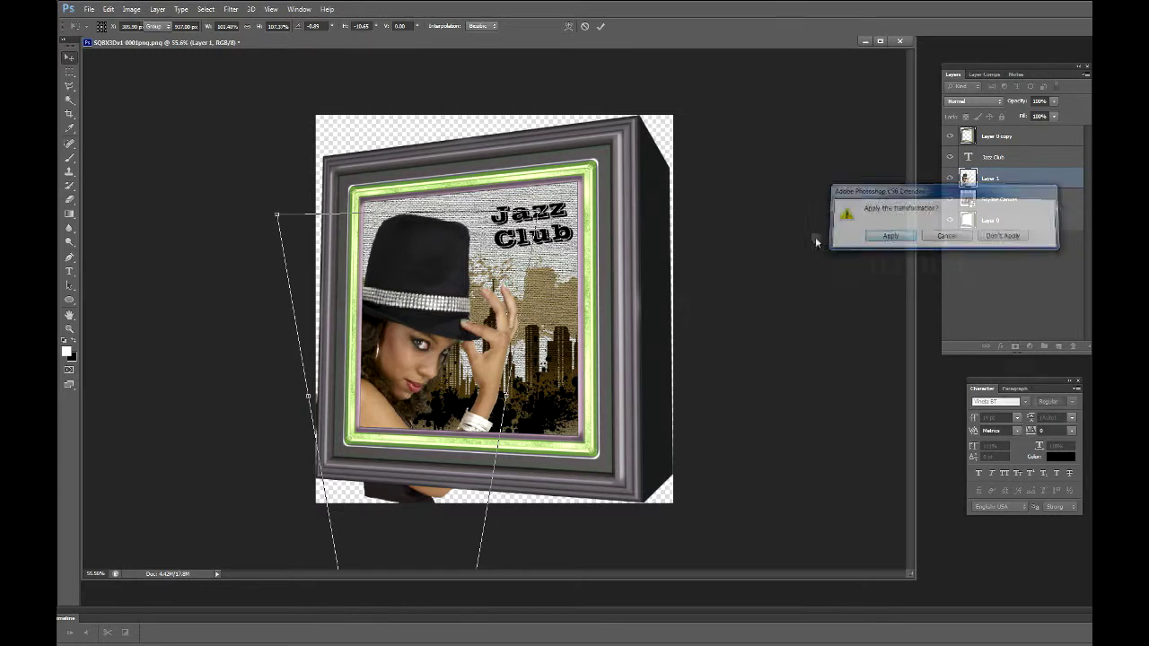
{"action": "left_click_drag", "start_coordinate": [414, 350], "coordinate": [414, 323]}
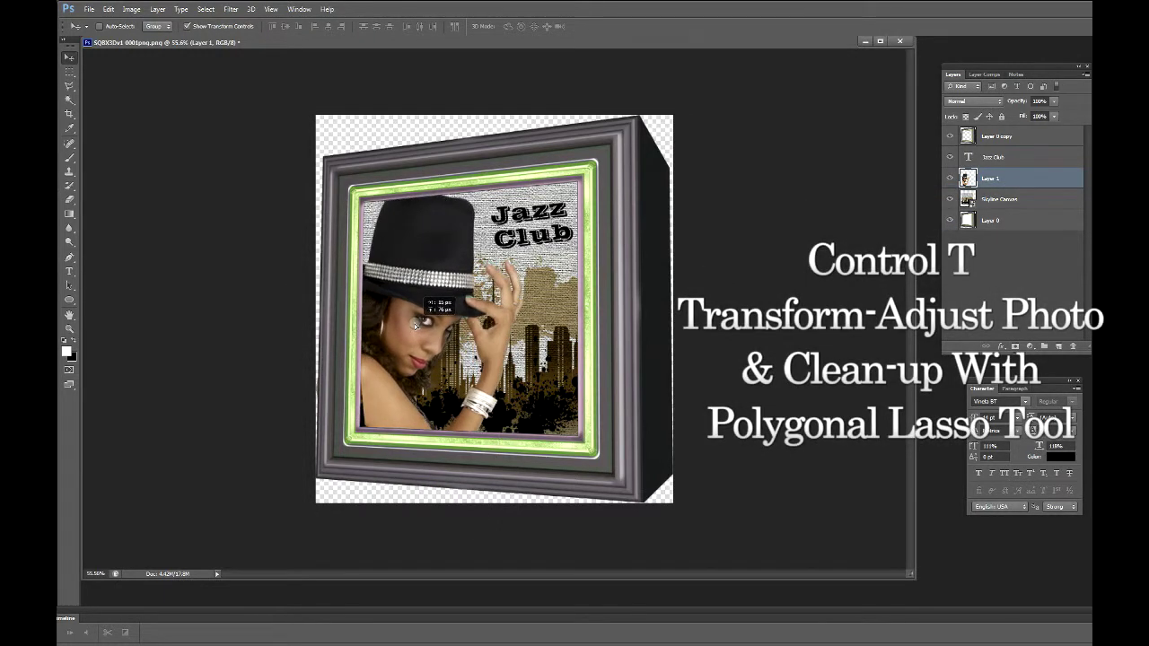
Nudge the photo and rescale it to fit the frame opening
{"action": "left_click_drag", "start_coordinate": [416, 323], "coordinate": [415, 318]}
{"action": "key", "text": "ctrl+t"}
{"action": "left_click_drag", "start_coordinate": [313, 188], "coordinate": [307, 221]}
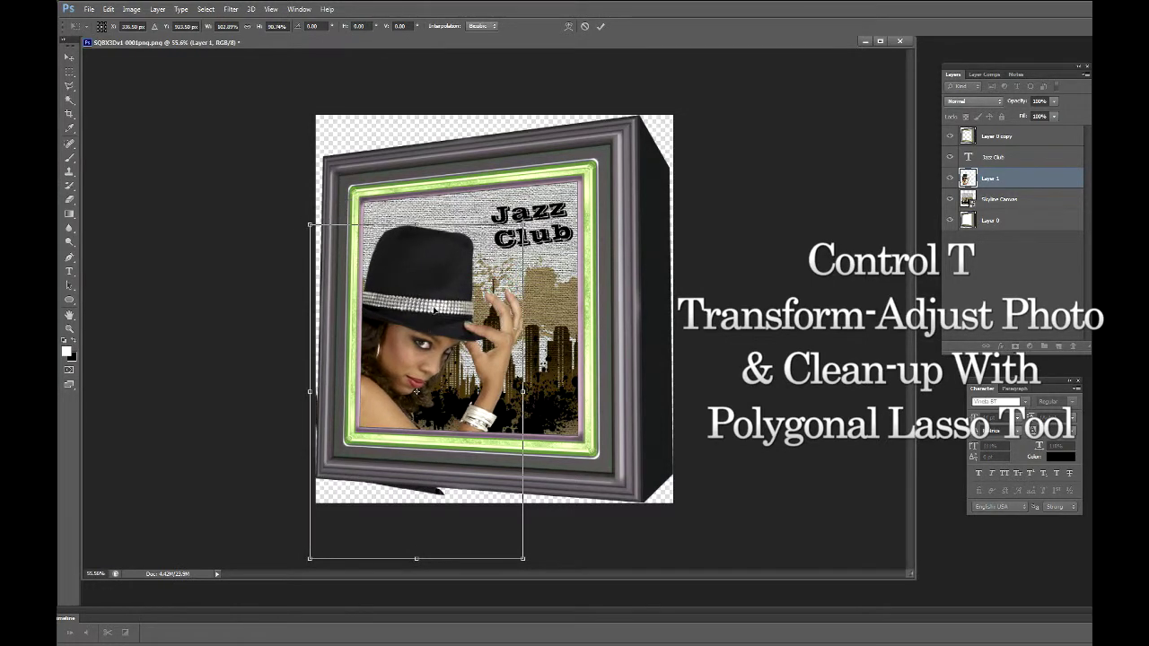
{"action": "key", "text": "v"}
{"action": "key", "text": "Return"}
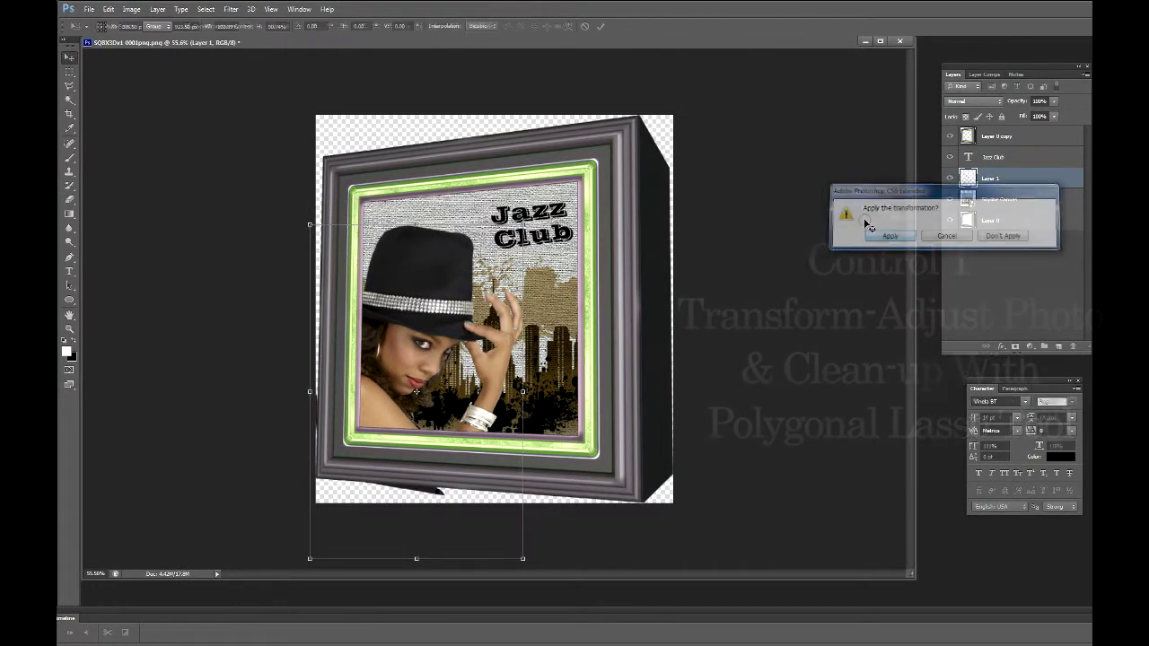
Lasso-select the stray piece below the frame's lower-left corner and clear it away
{"action": "left_click", "coordinate": [69, 86]}
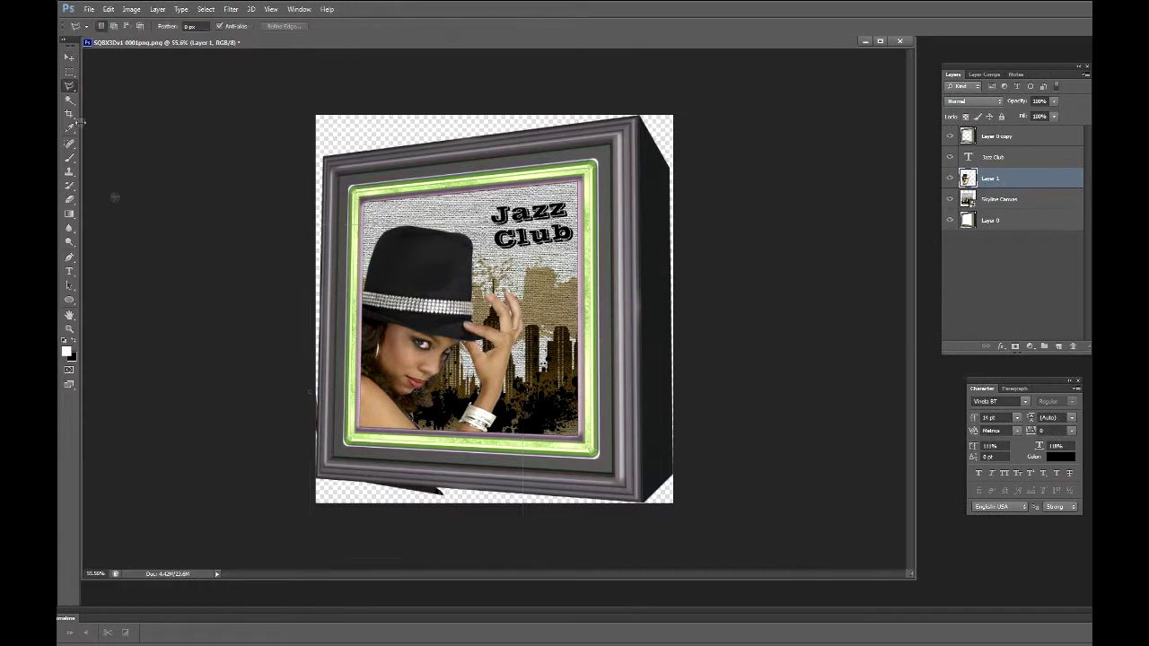
{"action": "mouse_move", "coordinate": [295, 350]}
{"action": "left_mouse_down"}
{"action": "mouse_move", "coordinate": [281, 489]}
{"action": "mouse_move", "coordinate": [297, 357]}
{"action": "left_mouse_up"}
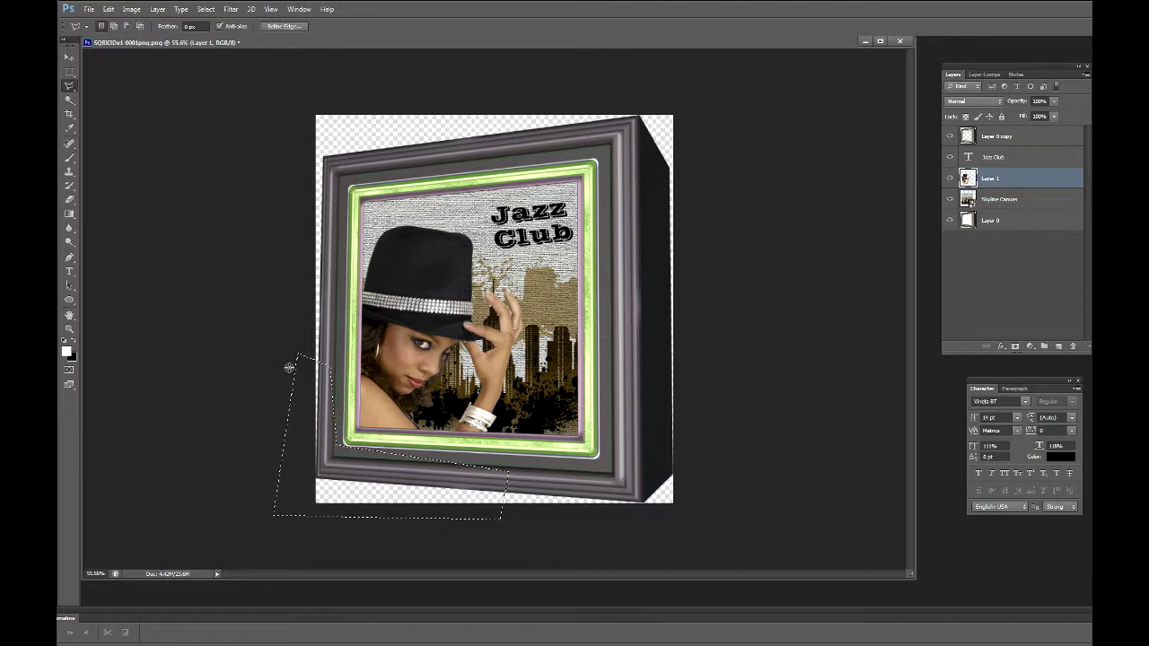
{"action": "left_click", "coordinate": [289, 367]}
{"action": "key", "text": "v"}
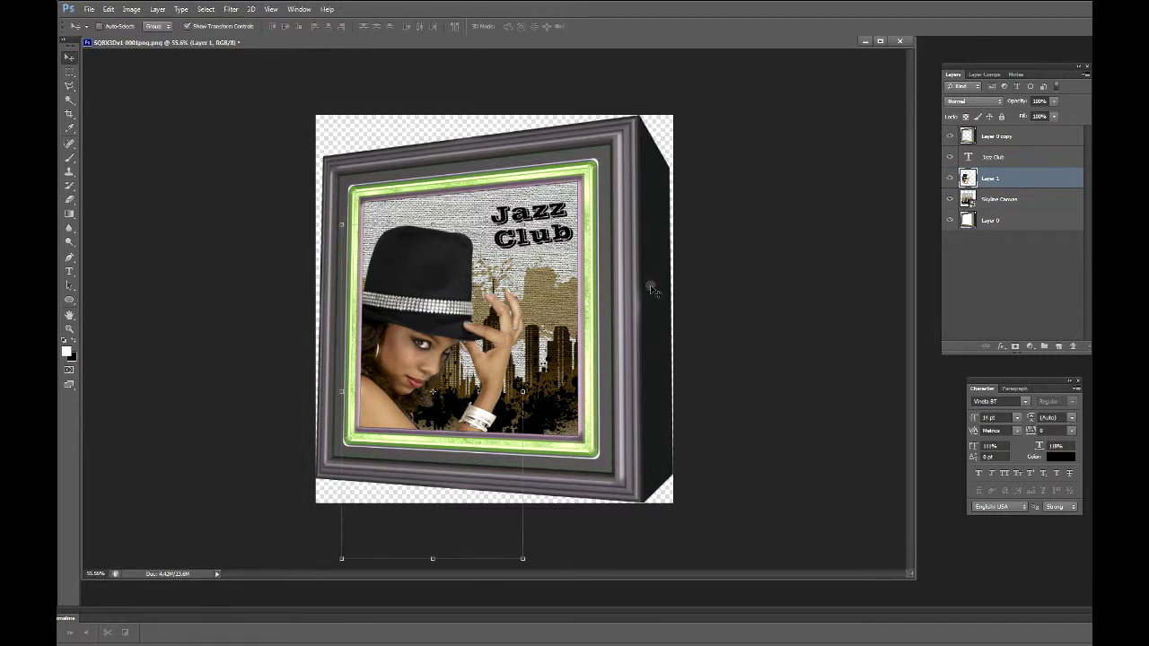
{"action": "left_click", "coordinate": [1013, 157]}
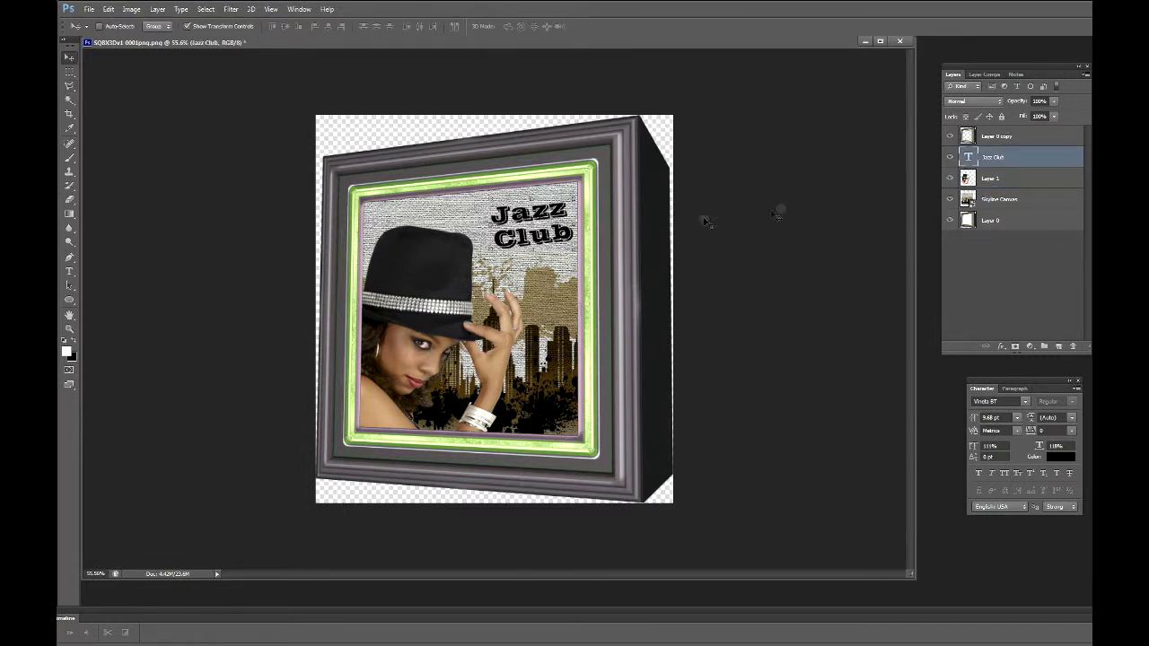
Nudge the Jazz Club text left, then enlarge the canvas to width 30 and height 2000
{"action": "left_click_drag", "start_coordinate": [510, 219], "coordinate": [499, 216]}
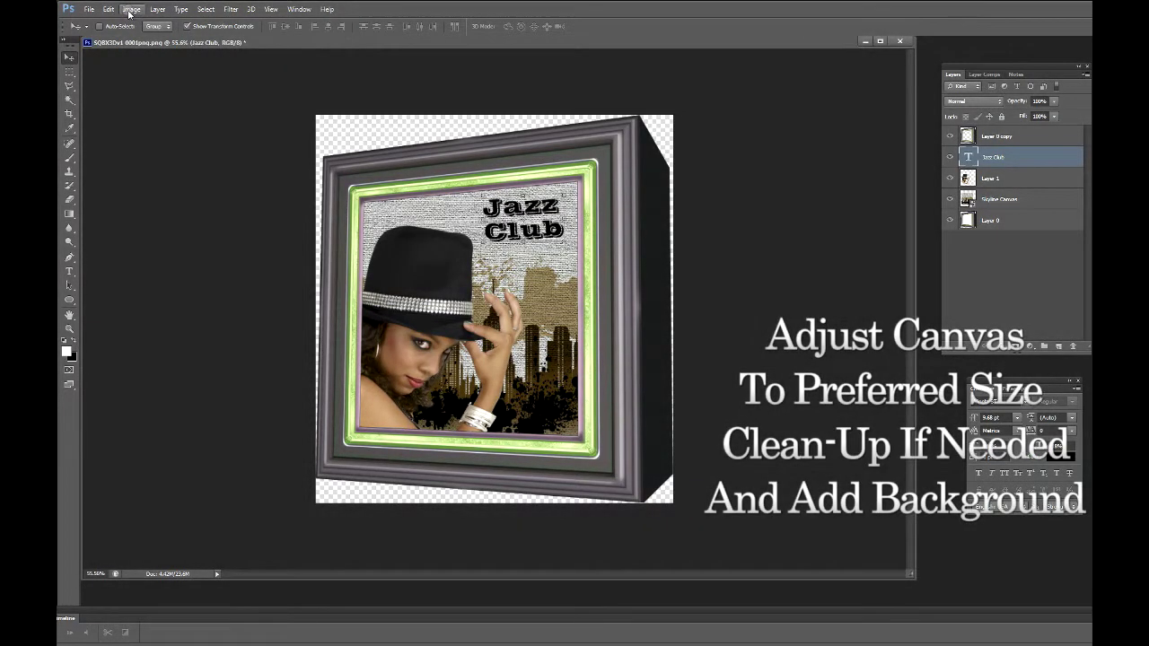
{"action": "left_click", "coordinate": [130, 11]}
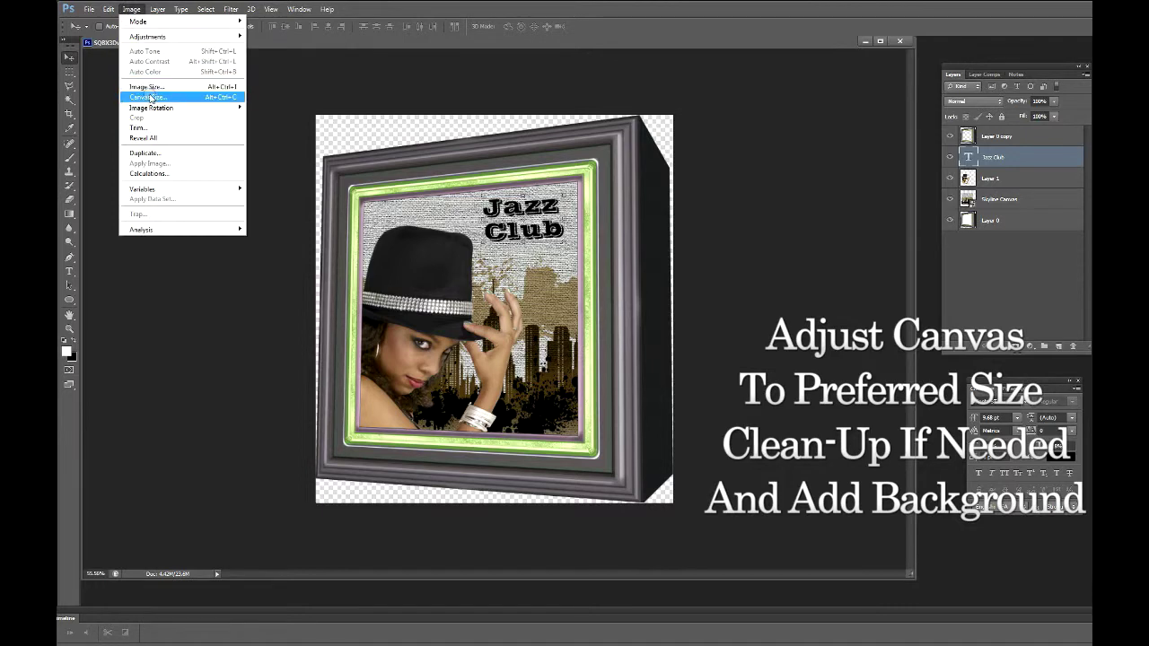
{"action": "left_click", "coordinate": [151, 98]}
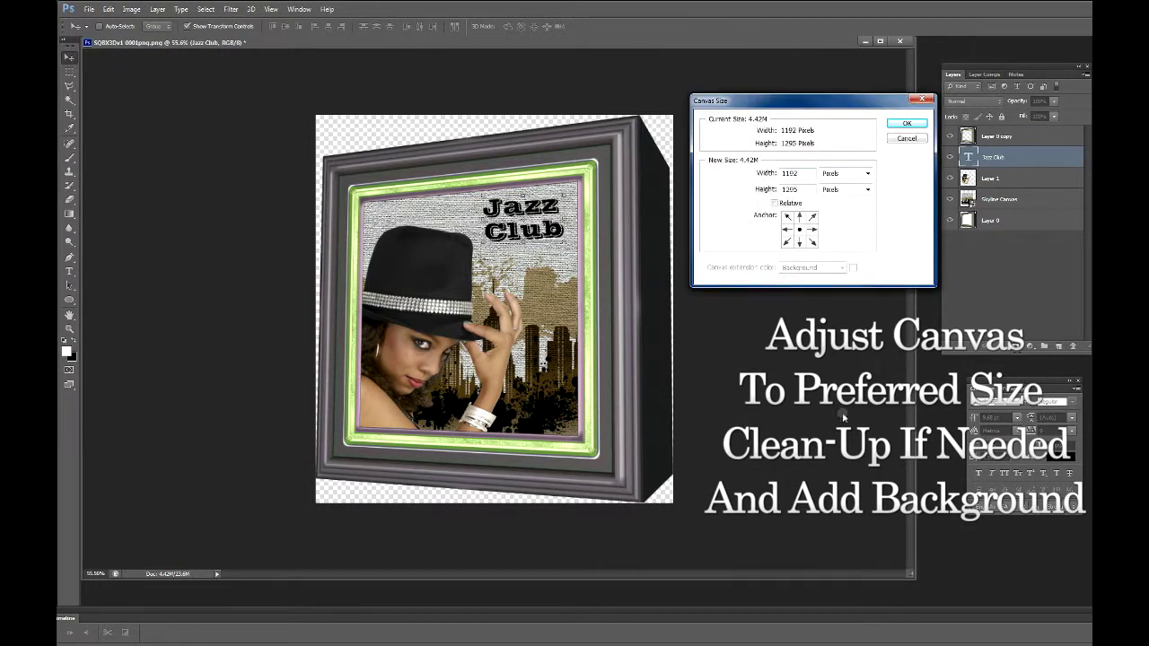
{"action": "double_click", "coordinate": [802, 173]}
{"action": "type", "text": "300"}
{"action": "key", "text": "Tab"}
{"action": "type", "text": "2000"}
{"action": "key", "text": "Return"}
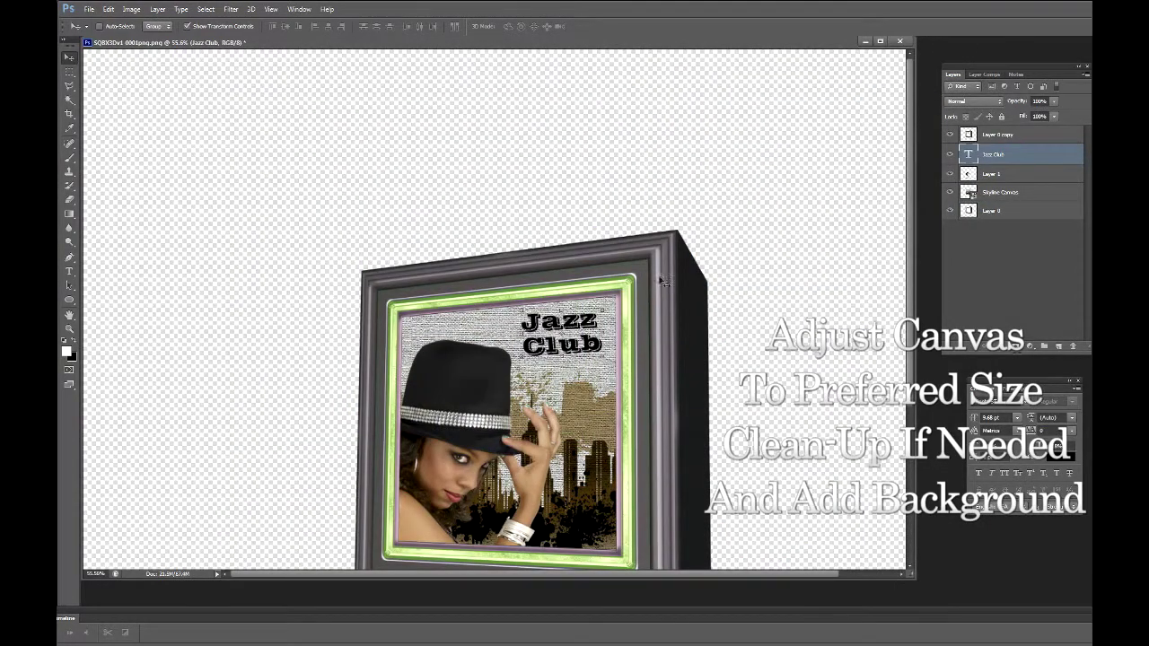
{"action": "key", "text": "ctrl+0"}
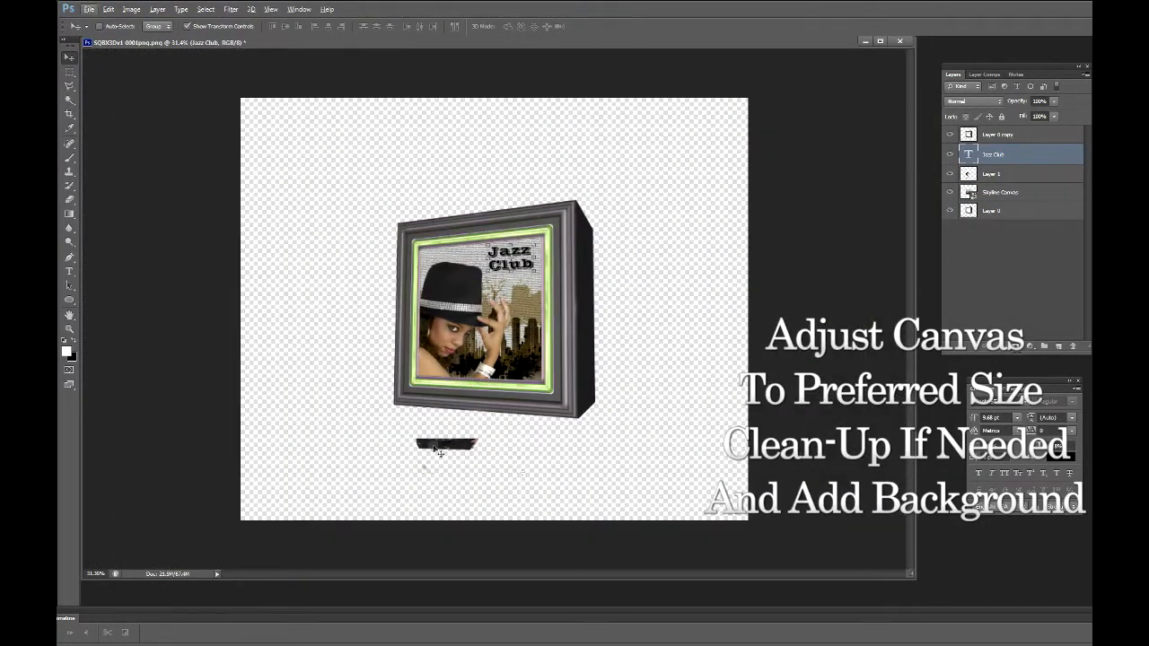
Outline the dark strip under the frame with Polygonal Lasso and delete it from Layer 1
{"action": "left_click", "coordinate": [69, 85]}
{"action": "left_click", "coordinate": [383, 429]}
{"action": "left_click", "coordinate": [520, 437]}
{"action": "left_click", "coordinate": [509, 464]}
{"action": "left_click", "coordinate": [386, 460]}
{"action": "left_click", "coordinate": [388, 435]}
{"action": "key", "text": "Delete"}
{"action": "left_click", "coordinate": [935, 242]}
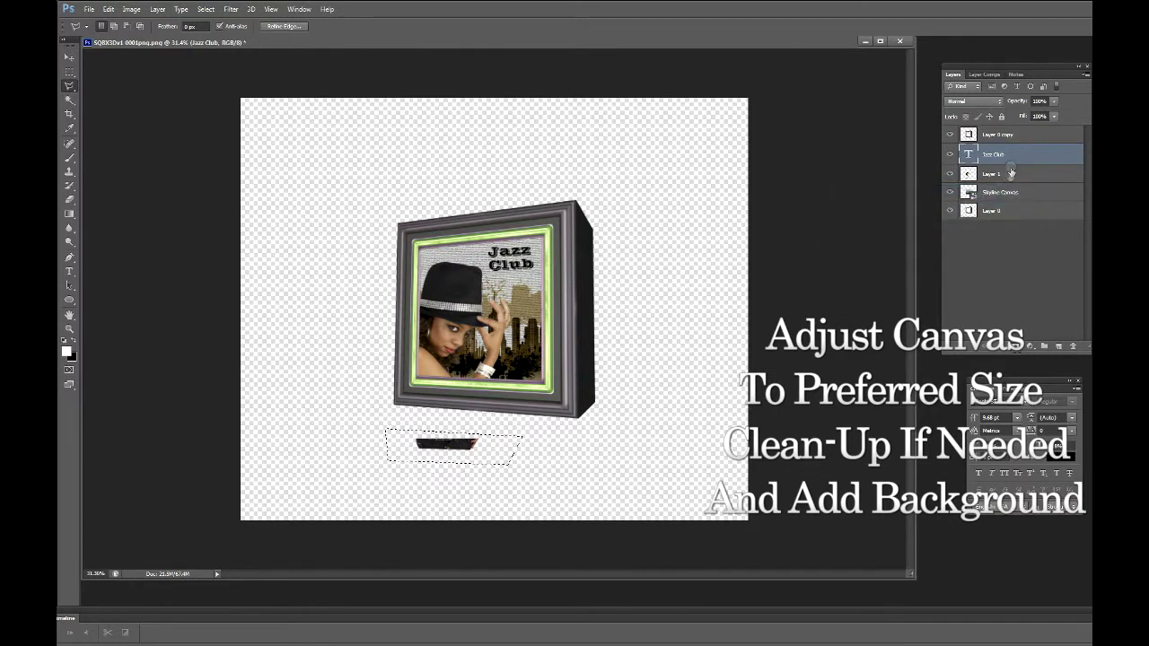
{"action": "left_click", "coordinate": [1007, 174]}
{"action": "key", "text": "Delete"}
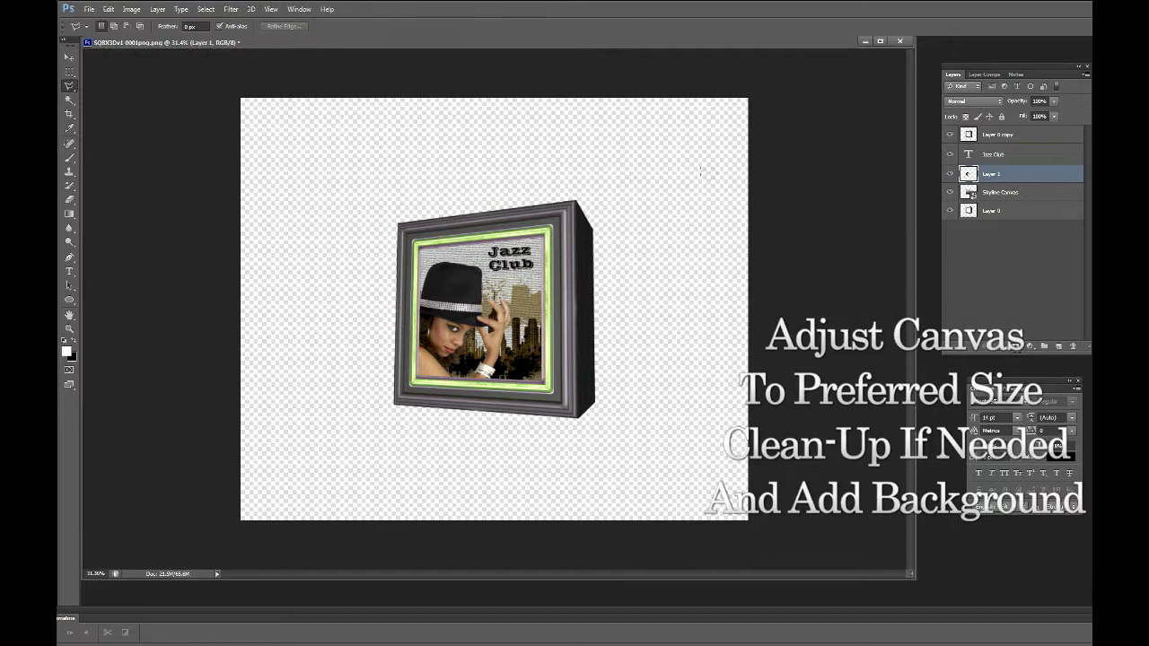
{"action": "left_click", "coordinate": [70, 58]}
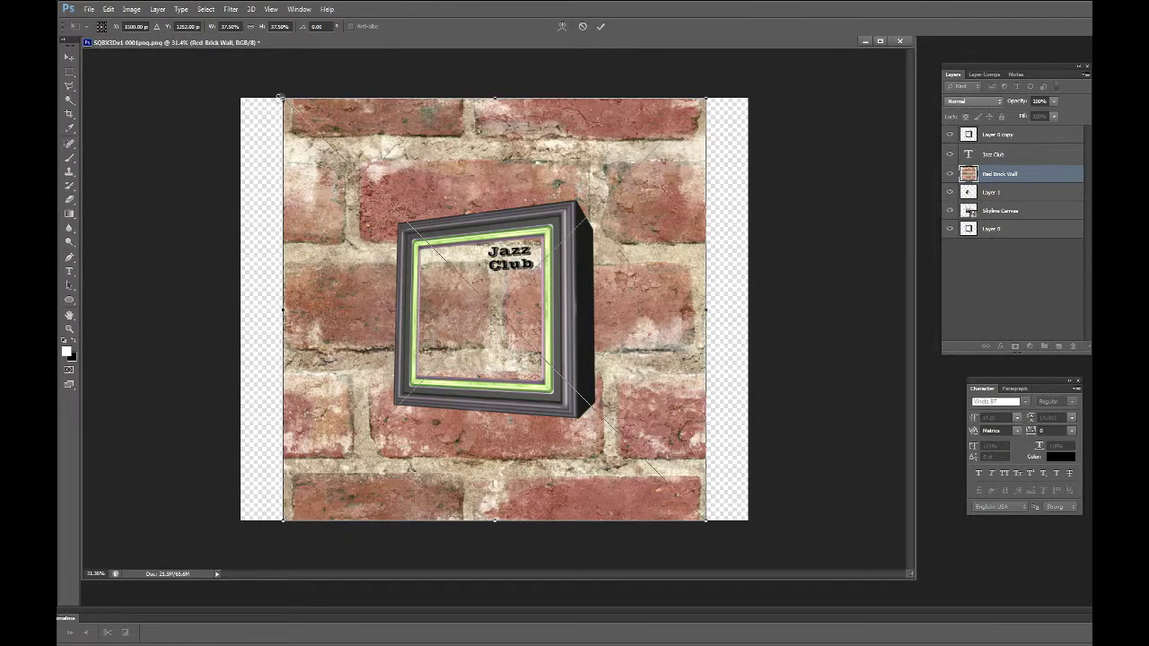
Stretch the Red Brick Wall to the canvas edges, commit it, and move it below the frame layers
{"action": "left_click_drag", "start_coordinate": [280, 96], "coordinate": [240, 92]}
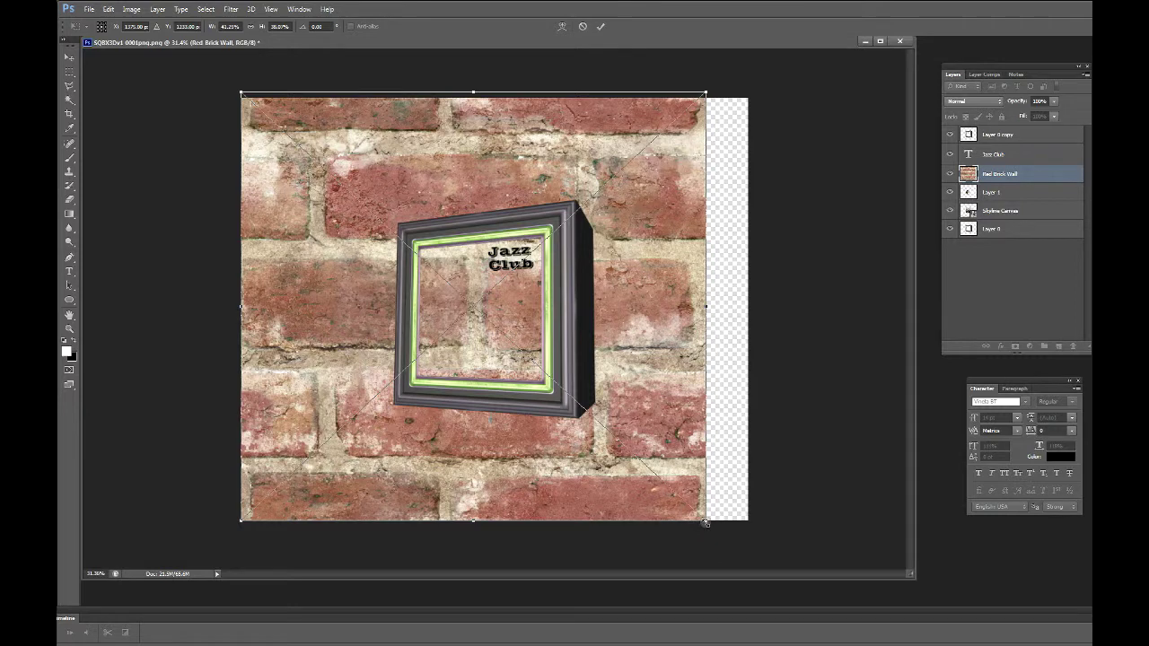
{"action": "left_click_drag", "start_coordinate": [706, 522], "coordinate": [748, 524]}
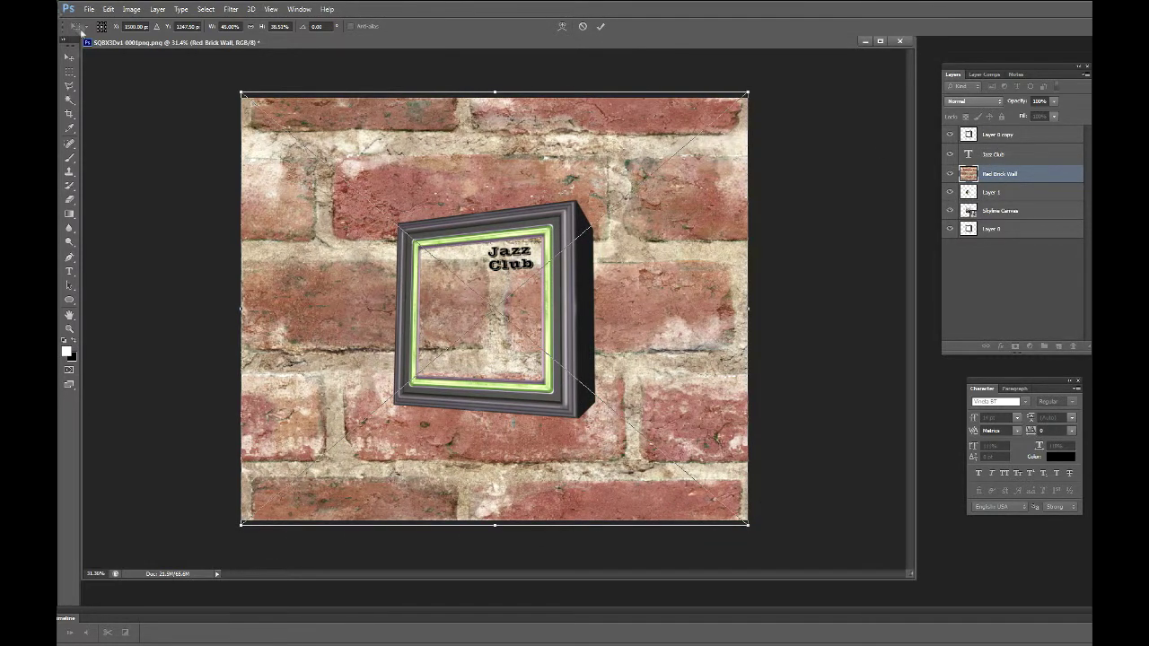
{"action": "left_click", "coordinate": [69, 57]}
{"action": "left_click", "coordinate": [889, 236]}
{"action": "left_click_drag", "start_coordinate": [1022, 174], "coordinate": [1024, 220]}
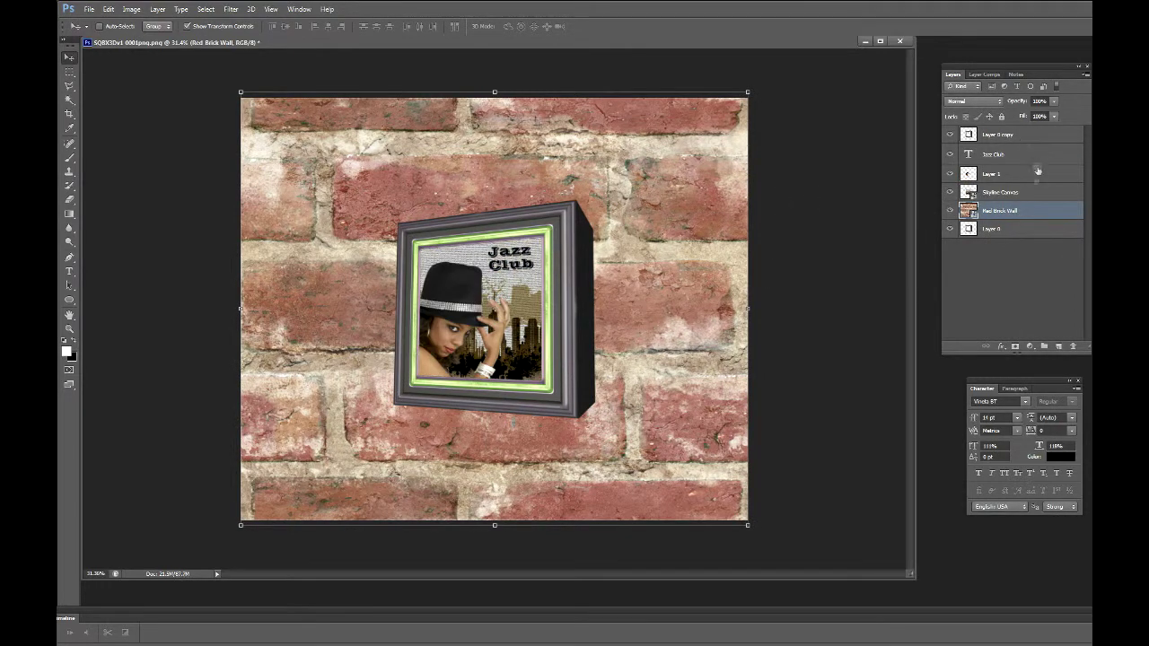
Check layer visibility, then duplicate the frame, Jazz Club text, photo and Skyline Canvas layers
{"action": "left_click", "coordinate": [949, 192]}
{"action": "left_click", "coordinate": [950, 174]}
{"action": "left_click", "coordinate": [950, 155]}
{"action": "left_click", "coordinate": [950, 135]}
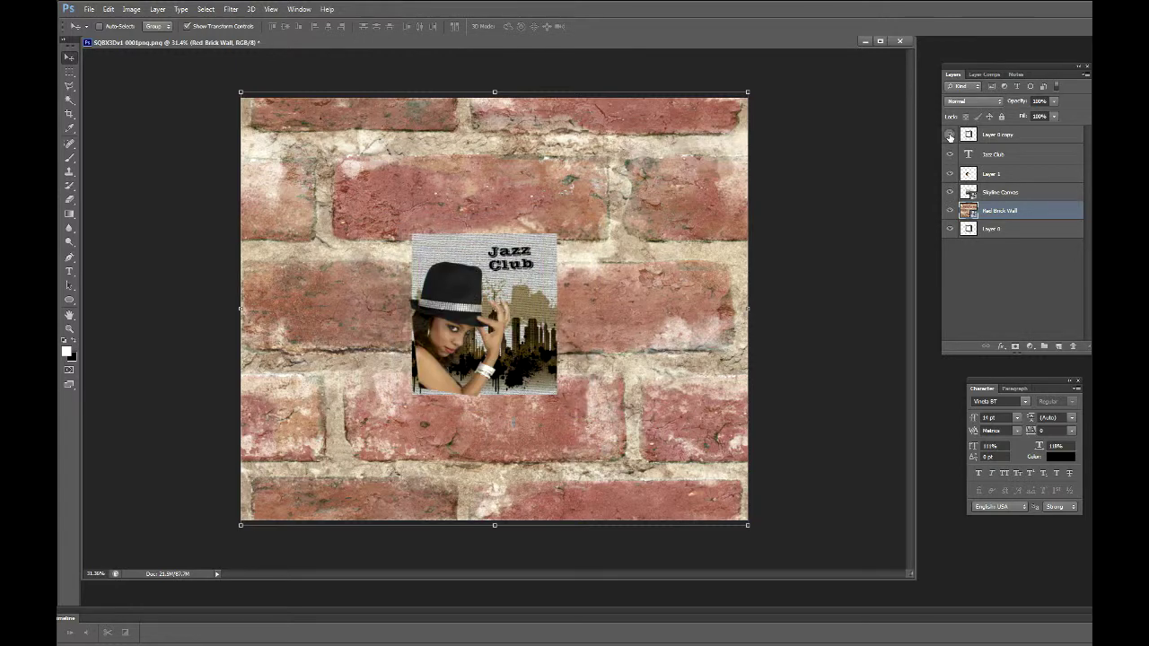
{"action": "left_click", "coordinate": [1000, 191]}
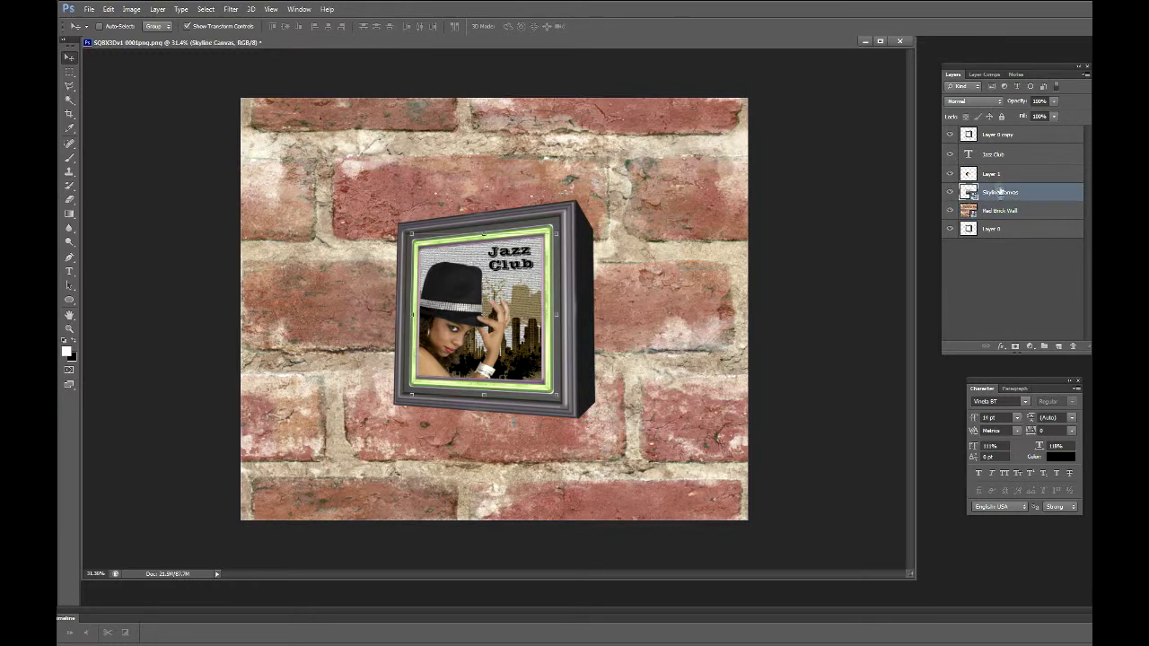
{"action": "left_click", "coordinate": [1001, 135], "text": "shift"}
{"action": "left_click_drag", "start_coordinate": [1001, 134], "coordinate": [1058, 345]}
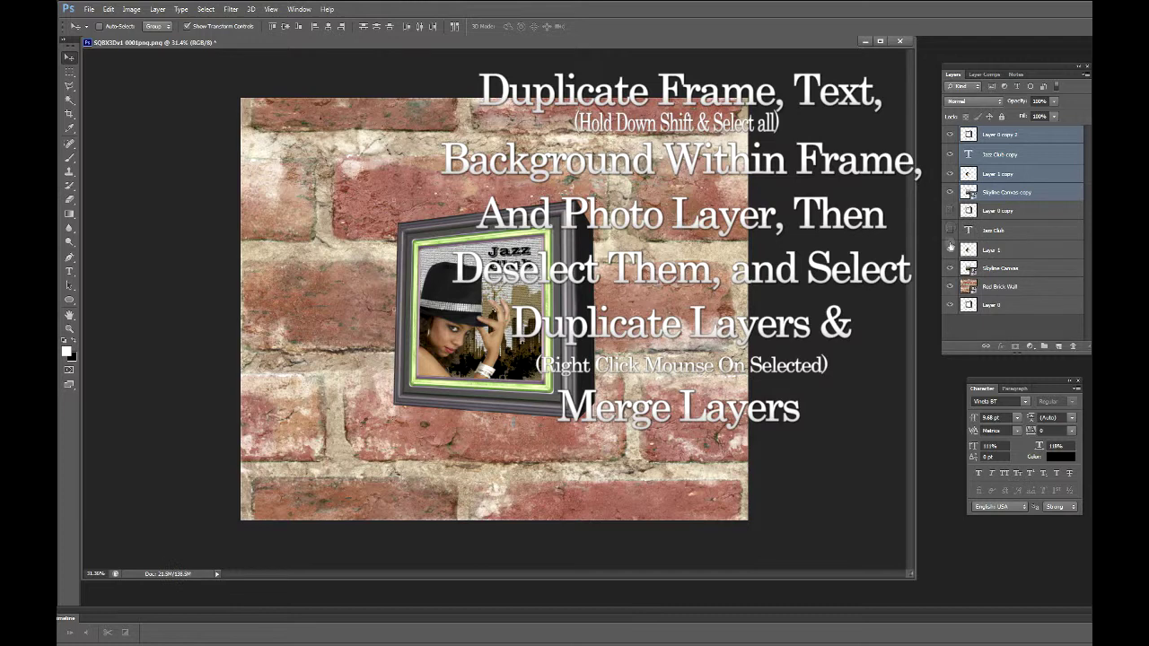
Merge the duplicated layers and scale the merged frame up over the wall, slightly left of centre
{"action": "right_click", "coordinate": [1015, 188]}
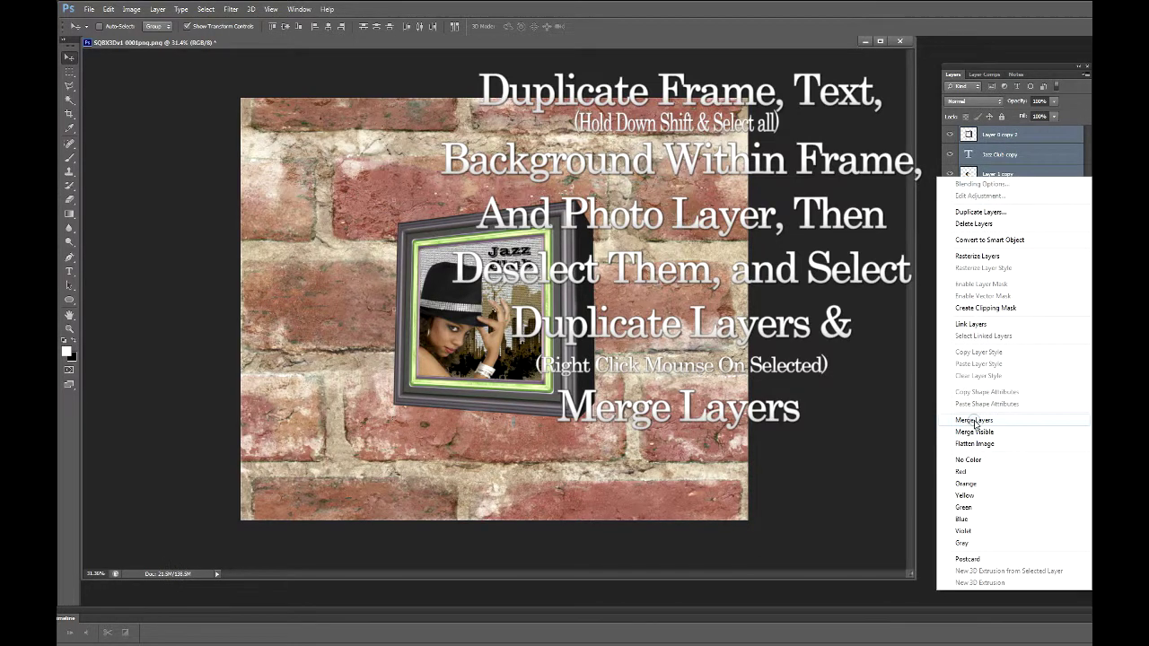
{"action": "left_click", "coordinate": [973, 420]}
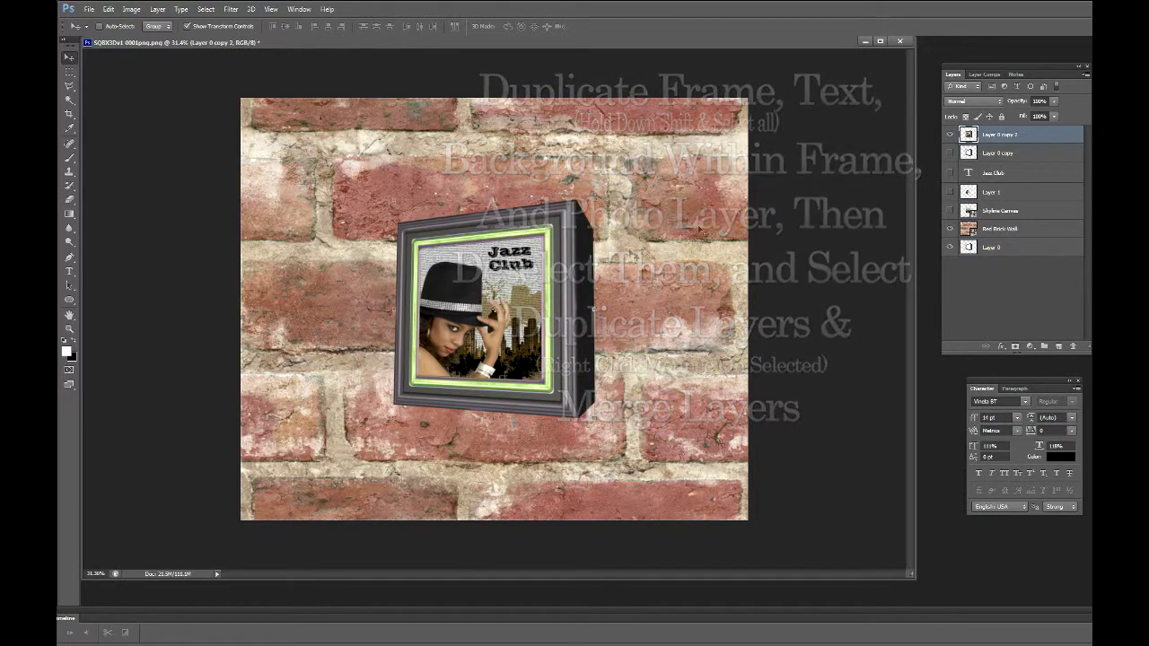
{"action": "key", "text": "ctrl+t"}
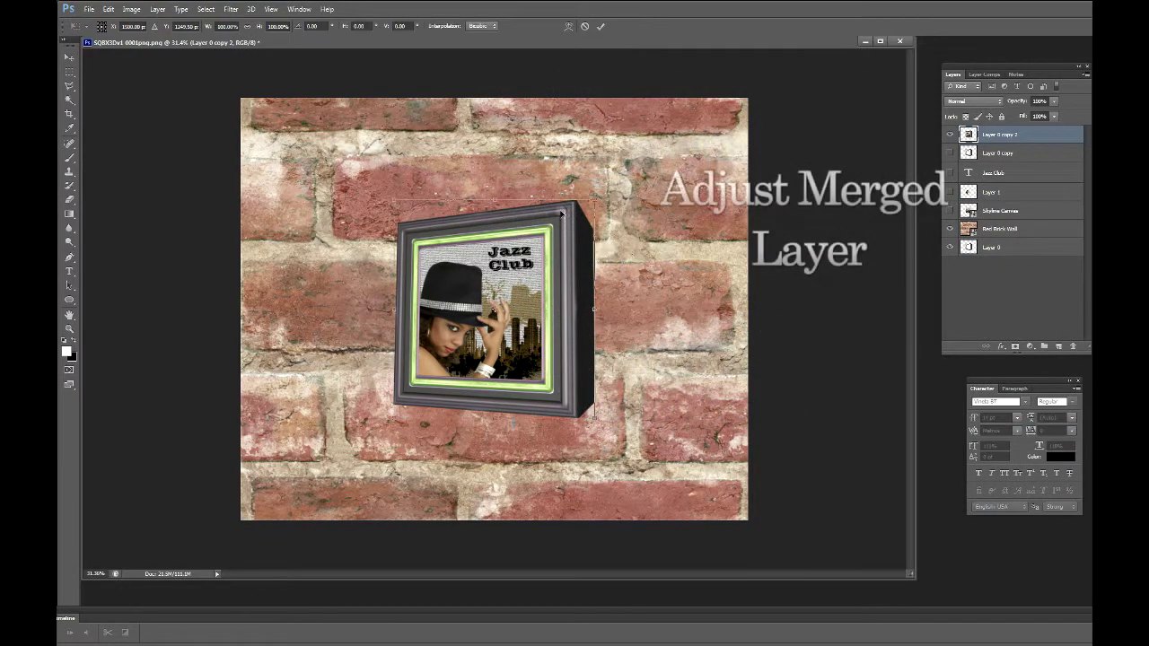
{"action": "left_click_drag", "start_coordinate": [562, 213], "coordinate": [697, 113]}
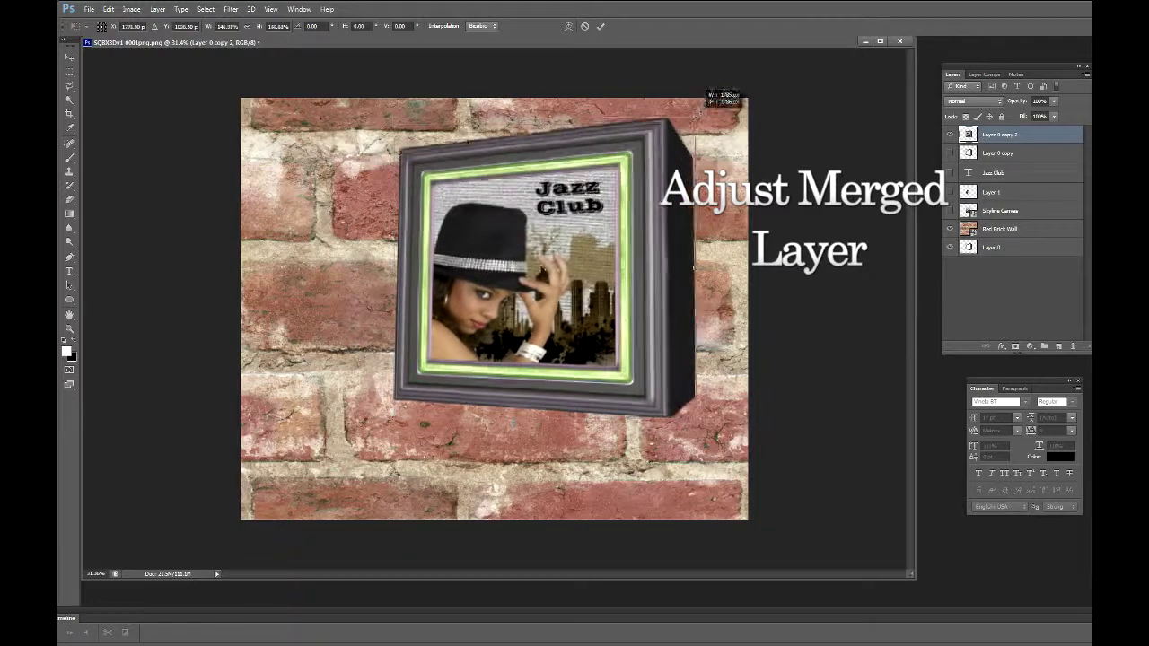
{"action": "left_click_drag", "start_coordinate": [635, 176], "coordinate": [586, 225]}
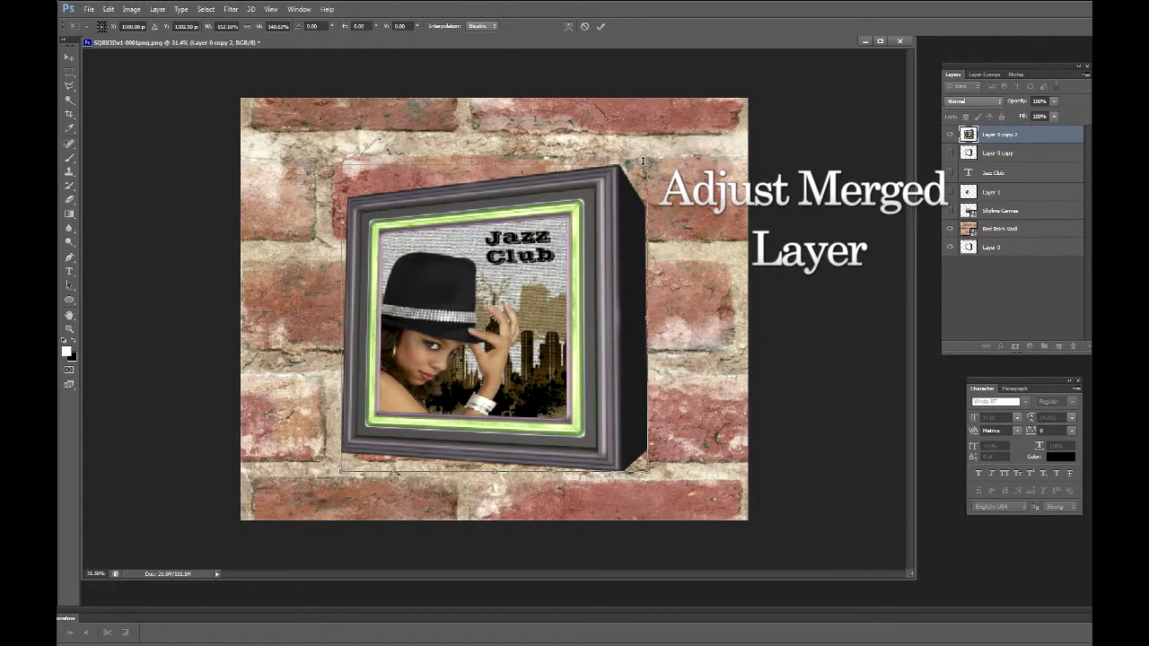
{"action": "left_click_drag", "start_coordinate": [645, 162], "coordinate": [617, 195]}
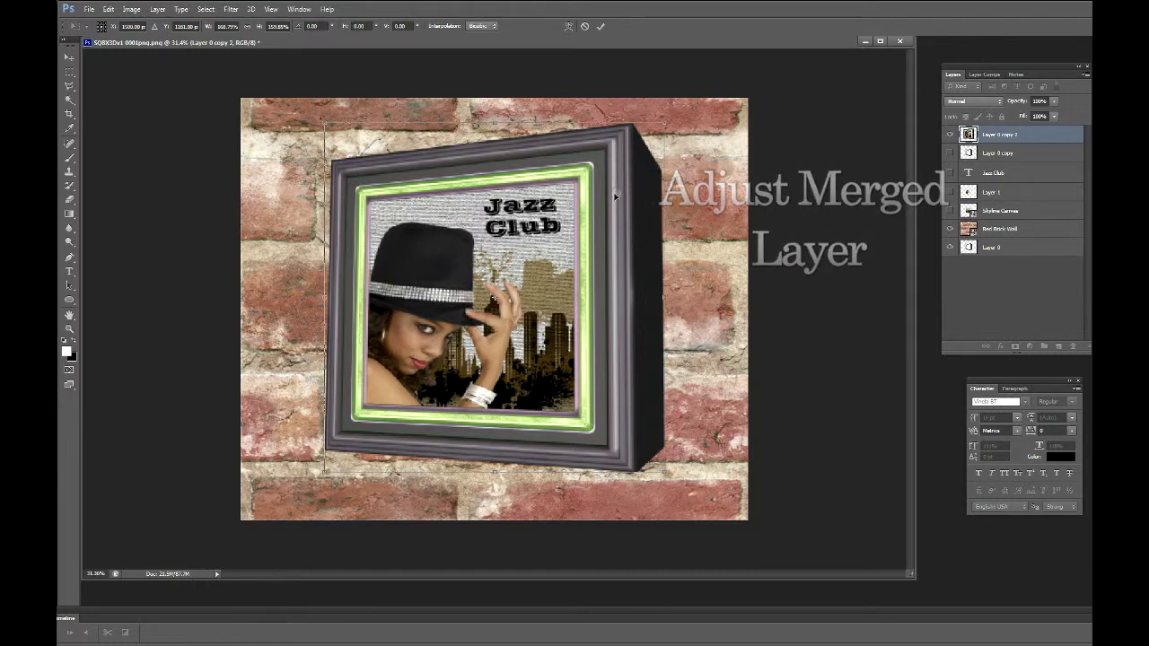
{"action": "key", "text": "v"}
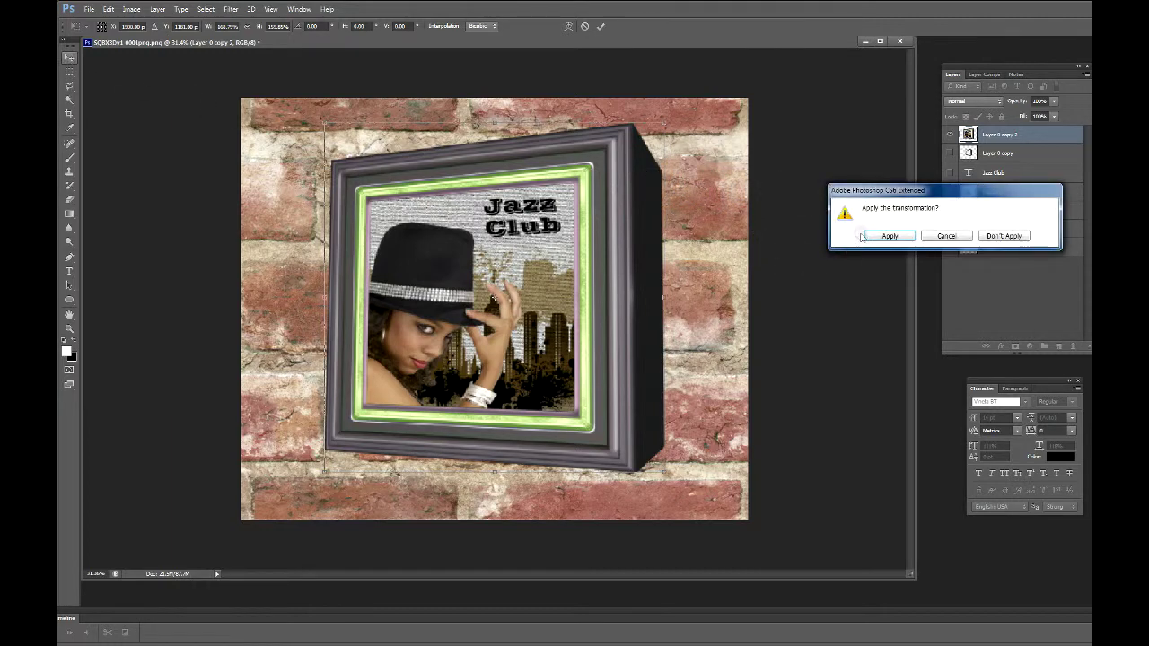
{"action": "left_click", "coordinate": [867, 236]}
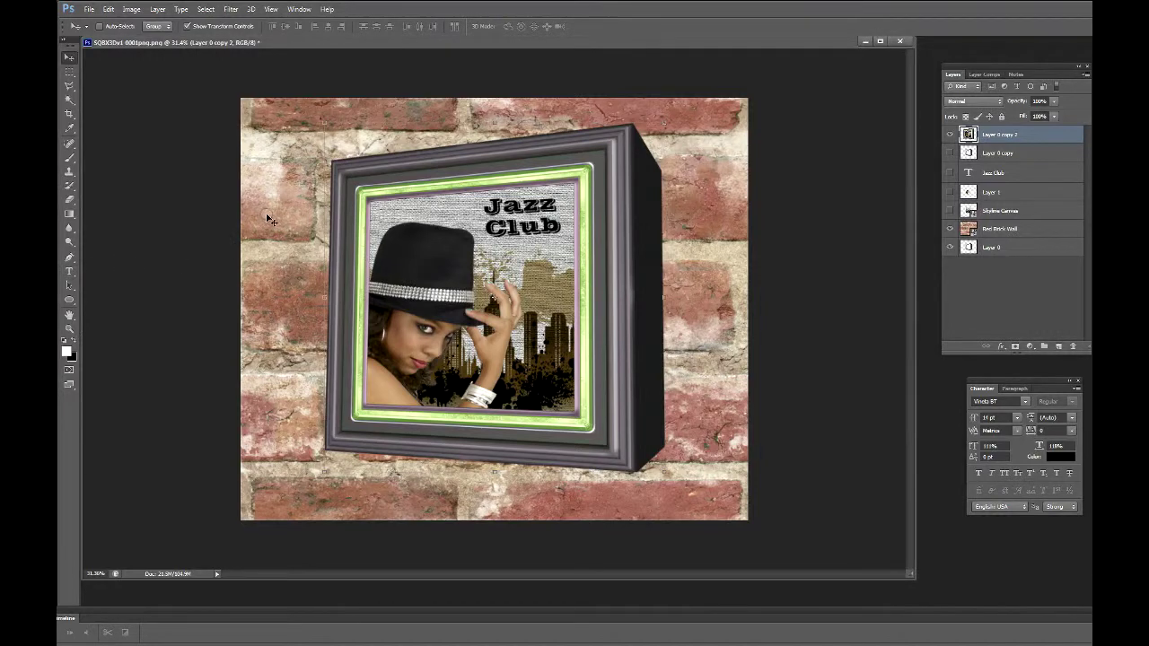
Add the text John Doe's over the frame
{"action": "left_click", "coordinate": [69, 271]}
{"action": "left_click", "coordinate": [316, 344]}
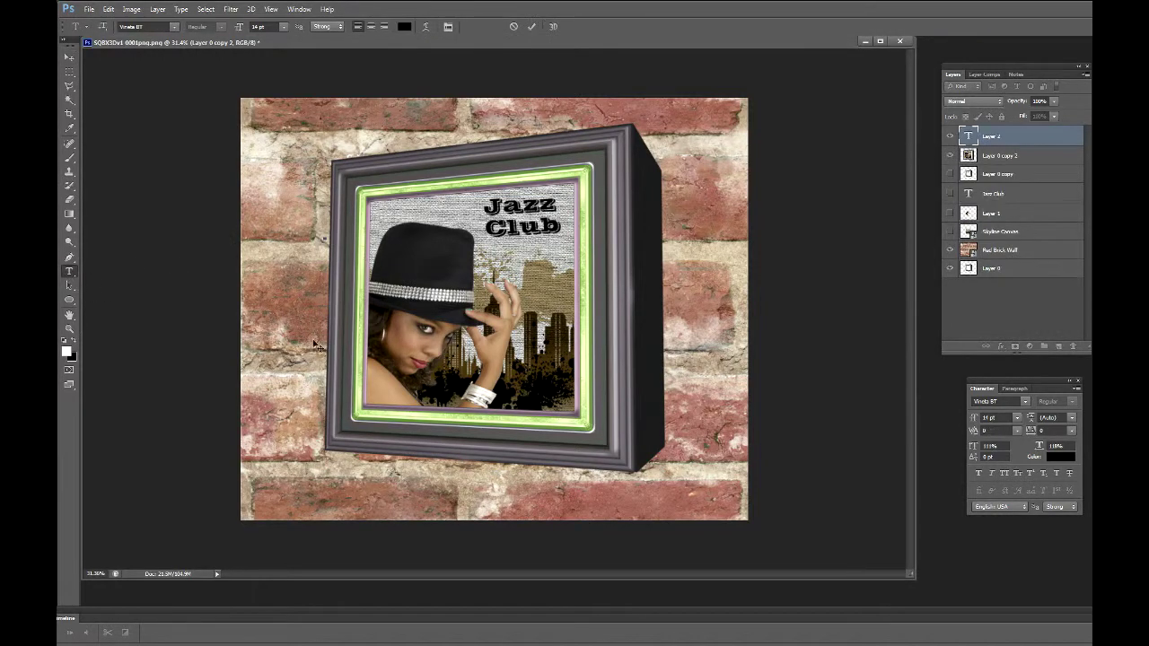
{"action": "type", "text": "John"}
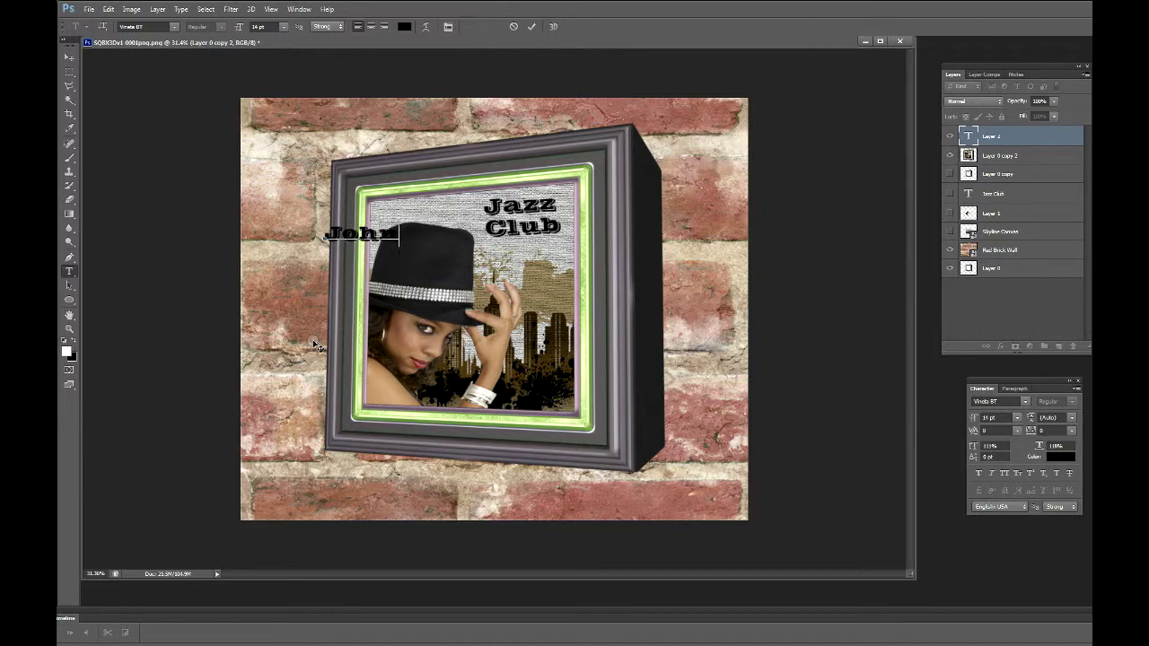
{"action": "type", "text": " Does"}
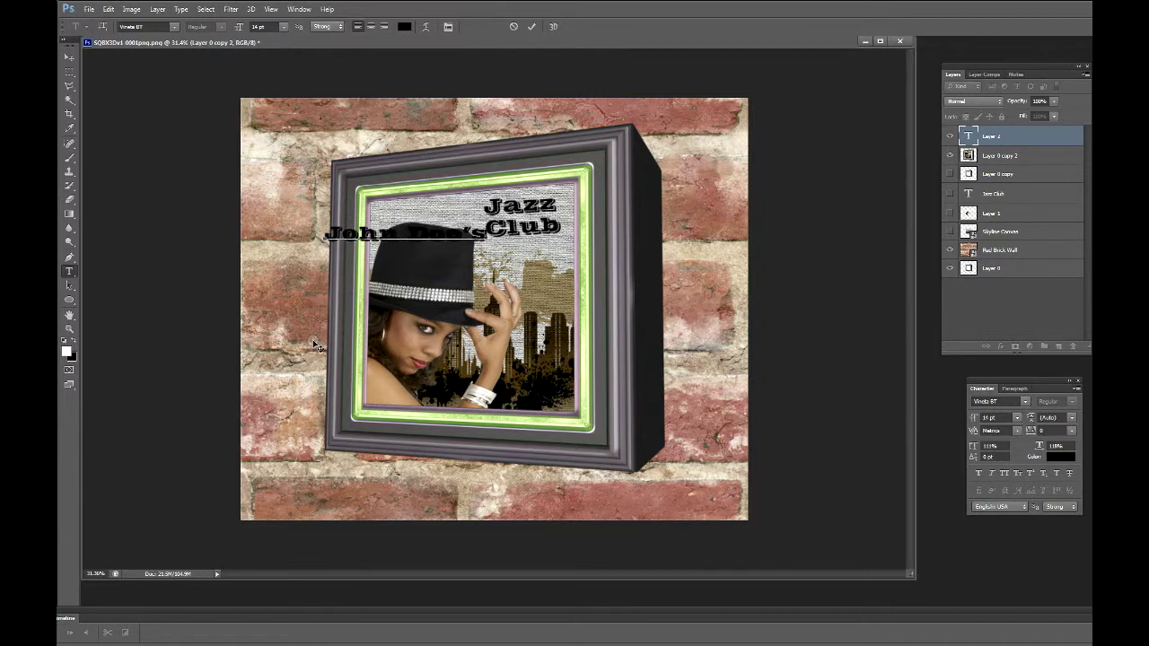
{"action": "left_click", "coordinate": [66, 58]}
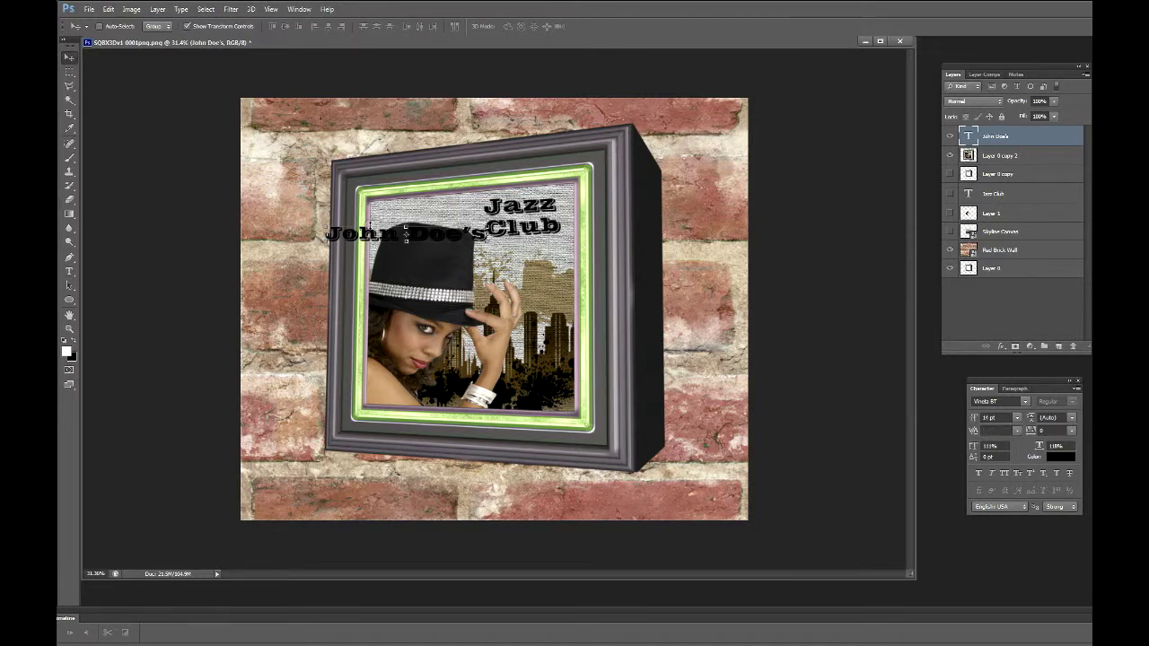
Move John Doe's to the upper-left wall and rotate it about -33°
{"action": "left_click_drag", "start_coordinate": [406, 234], "coordinate": [332, 159]}
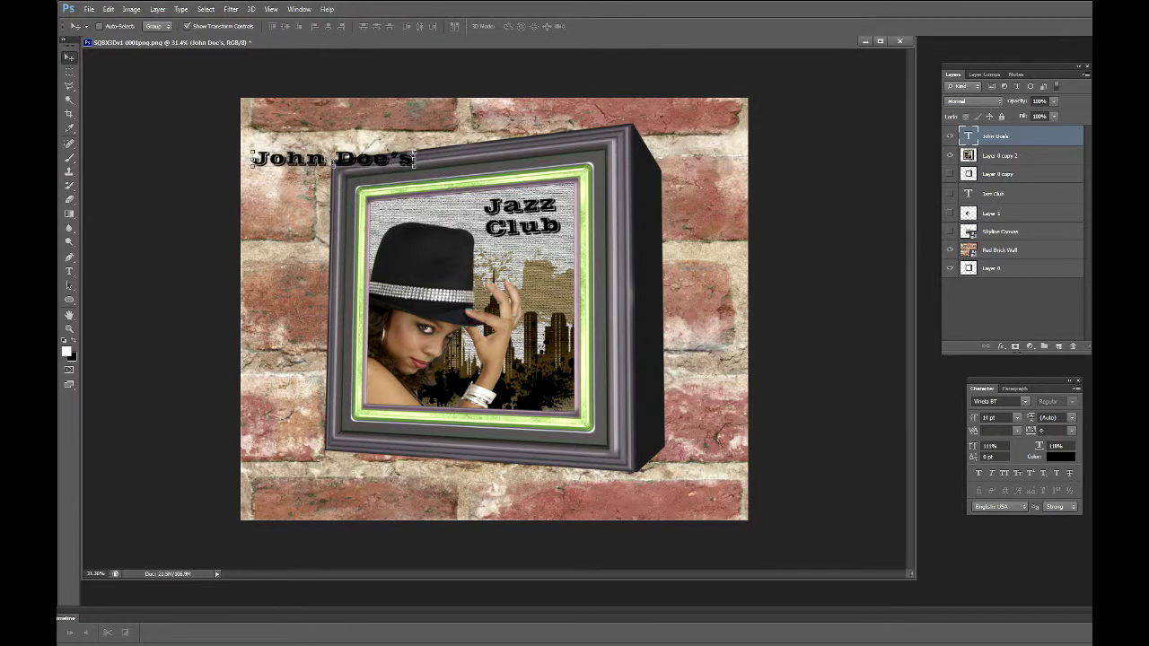
{"action": "left_click_drag", "start_coordinate": [419, 148], "coordinate": [408, 100]}
{"action": "mouse_move", "coordinate": [337, 144]}
{"action": "left_mouse_down"}
{"action": "mouse_move", "coordinate": [350, 133]}
{"action": "mouse_move", "coordinate": [335, 129]}
{"action": "left_mouse_up"}
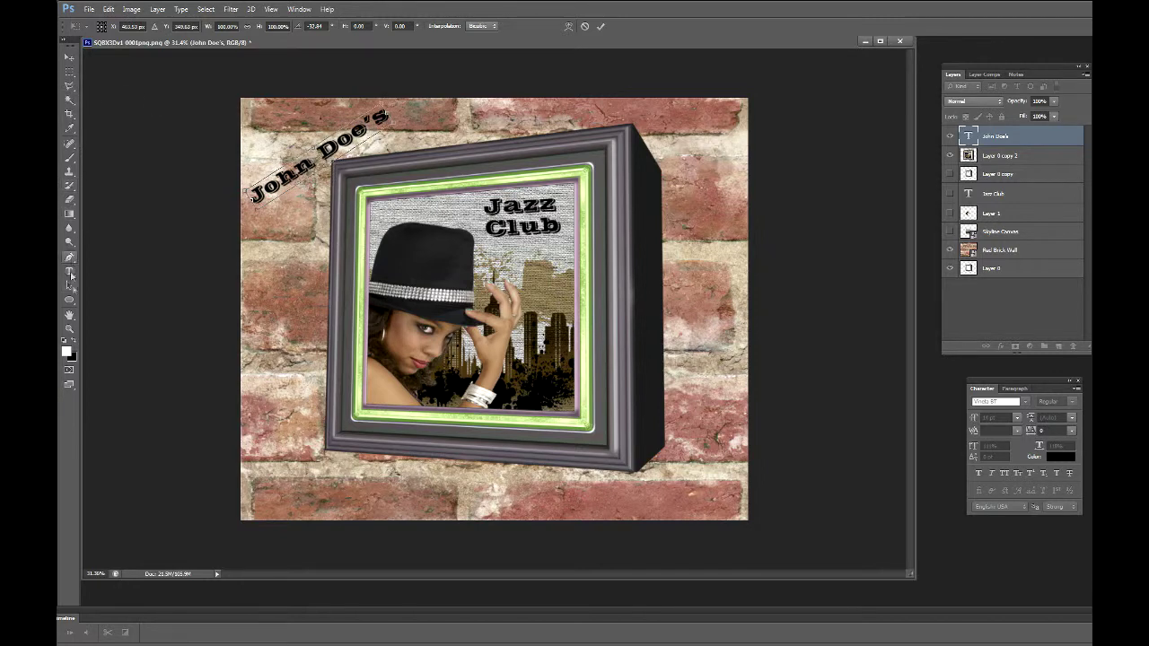
{"action": "left_click", "coordinate": [69, 271]}
{"action": "left_click", "coordinate": [875, 236]}
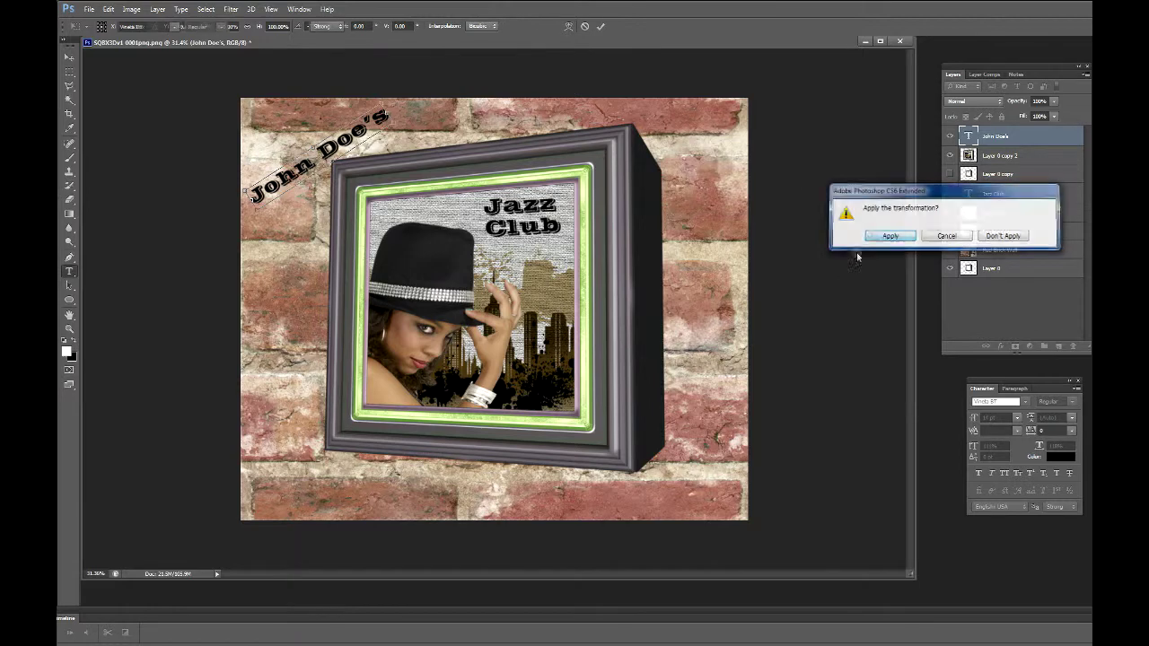
{"action": "left_click", "coordinate": [517, 340]}
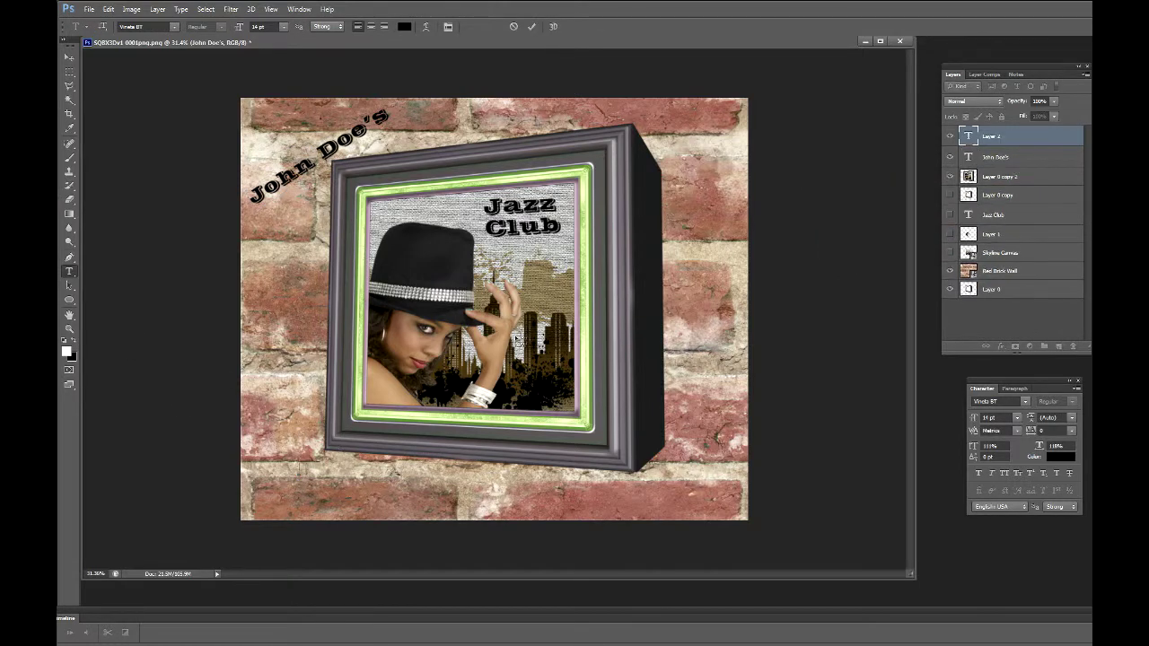
Type 'Open 6pm Til Midnight' and place it on the wall below the frame, shifted right
{"action": "type", "text": "Open"}
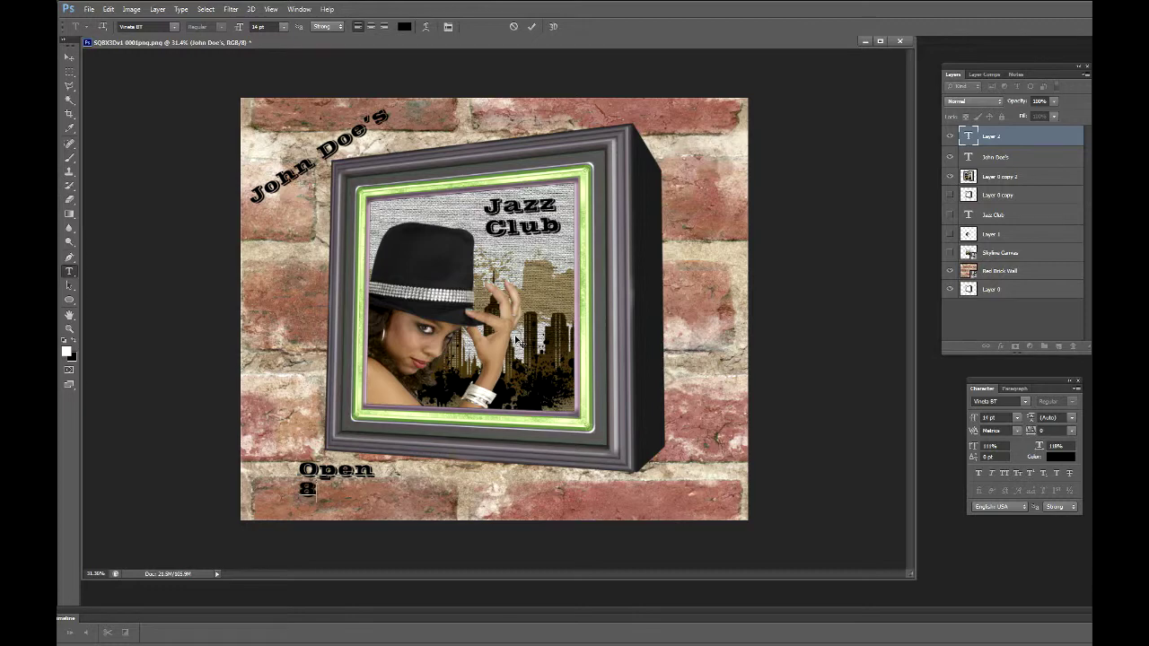
{"action": "type", "text": "m Til"}
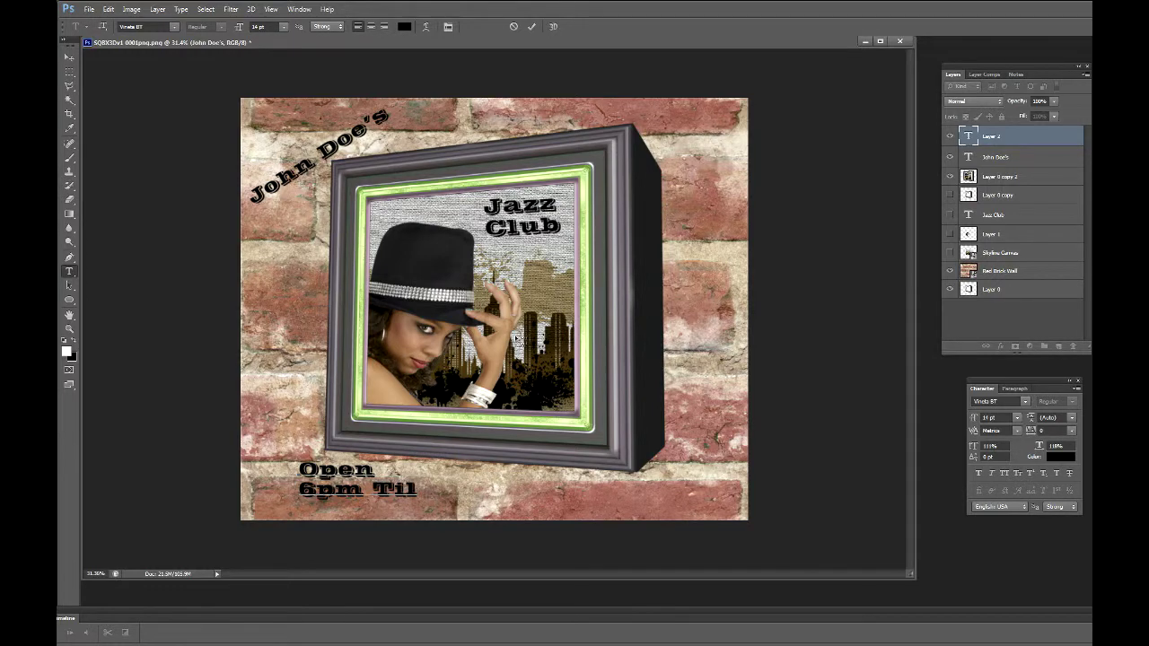
{"action": "type", "text": " Midnight"}
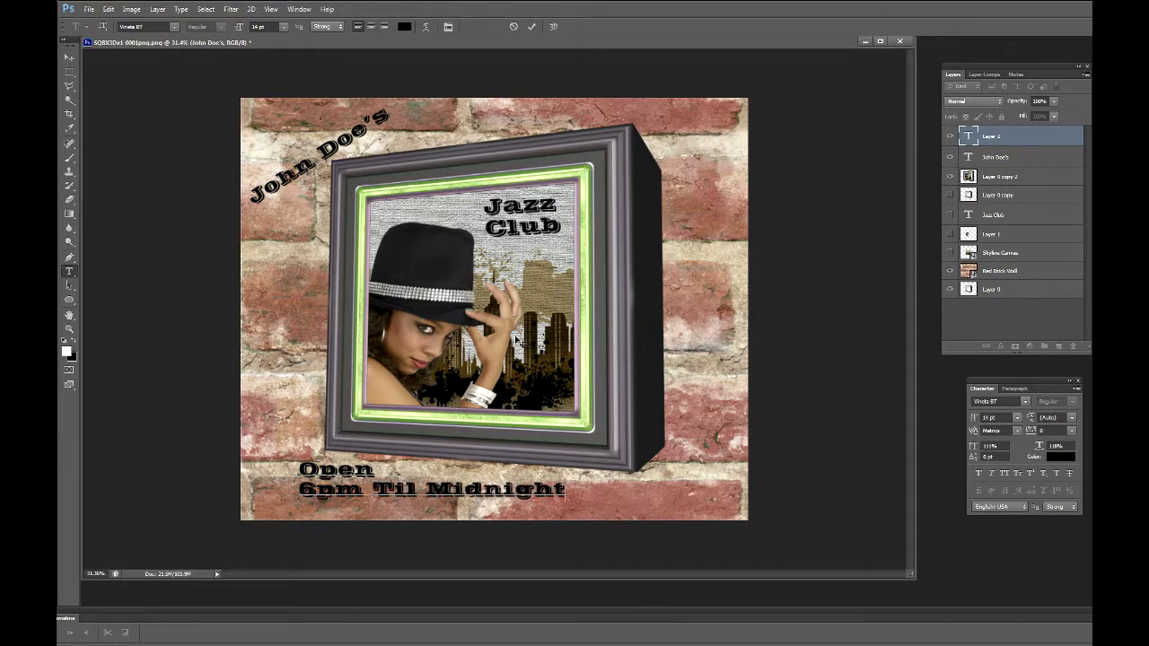
{"action": "left_click", "coordinate": [70, 59]}
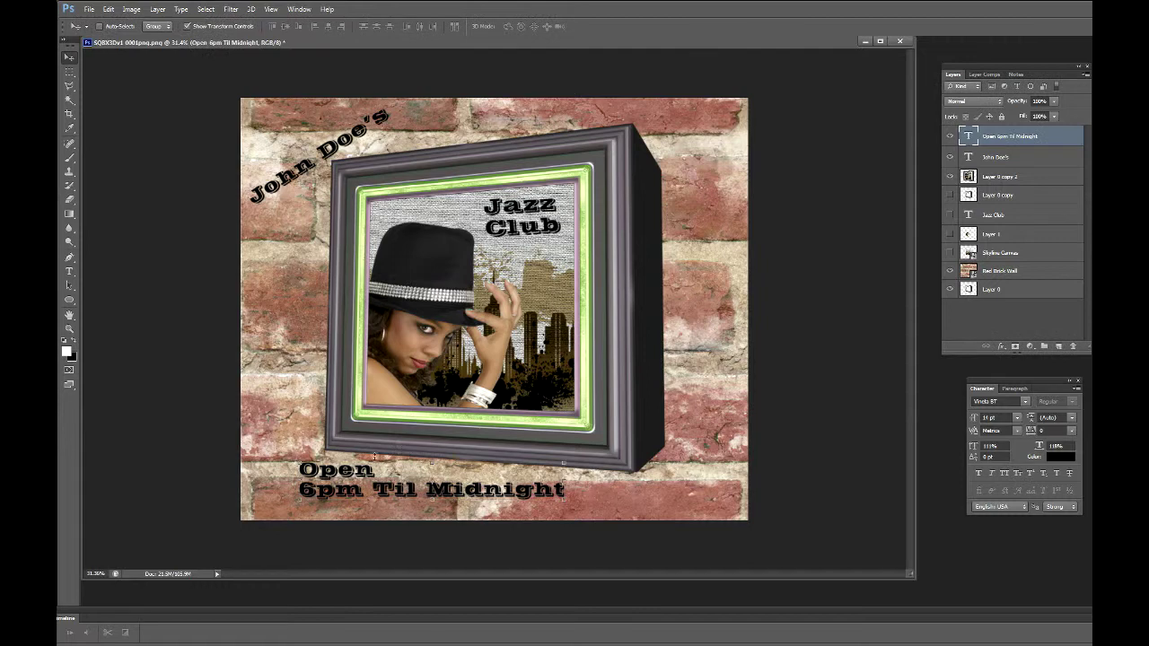
{"action": "left_click_drag", "start_coordinate": [314, 478], "coordinate": [368, 484]}
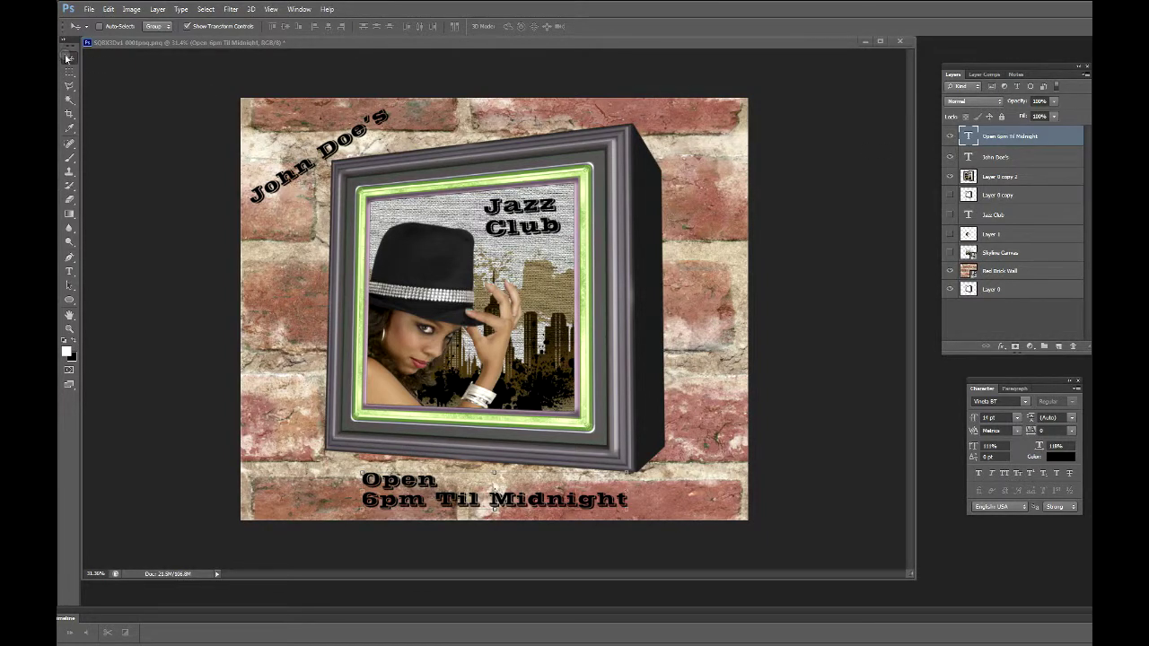
{"action": "left_click", "coordinate": [949, 178]}
{"action": "left_click", "coordinate": [1039, 176]}
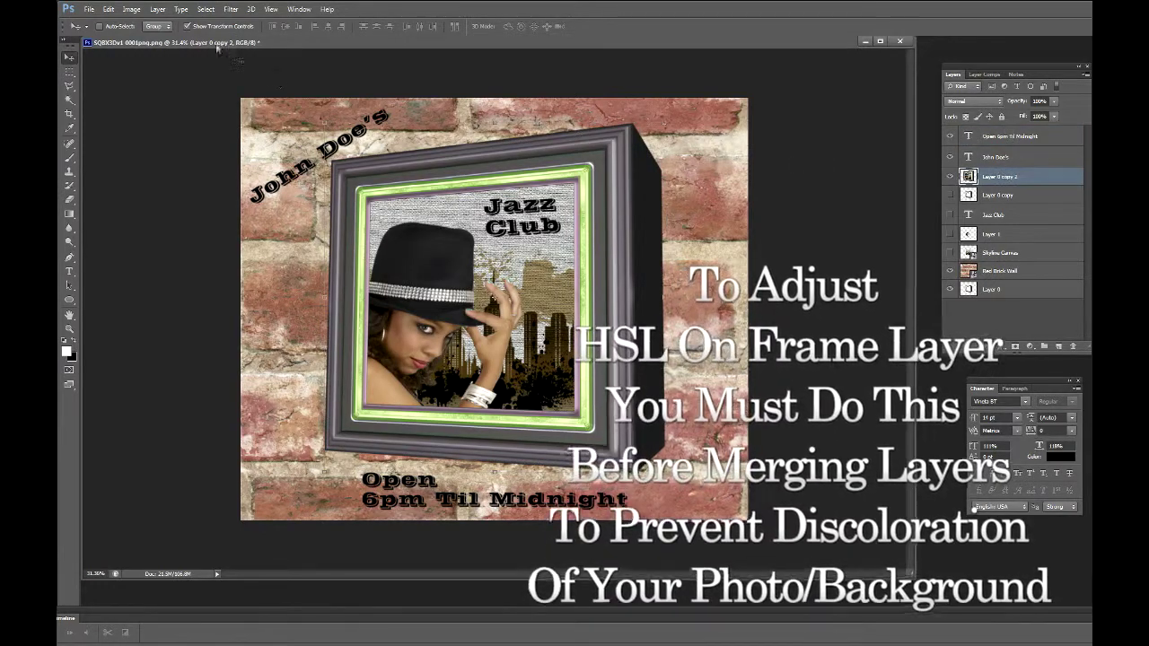
Try a Hue/Saturation hue of -68 on the frame, then hide the Red Brick Wall layer
{"action": "left_click", "coordinate": [132, 10]}
{"action": "mouse_move", "coordinate": [148, 36]}
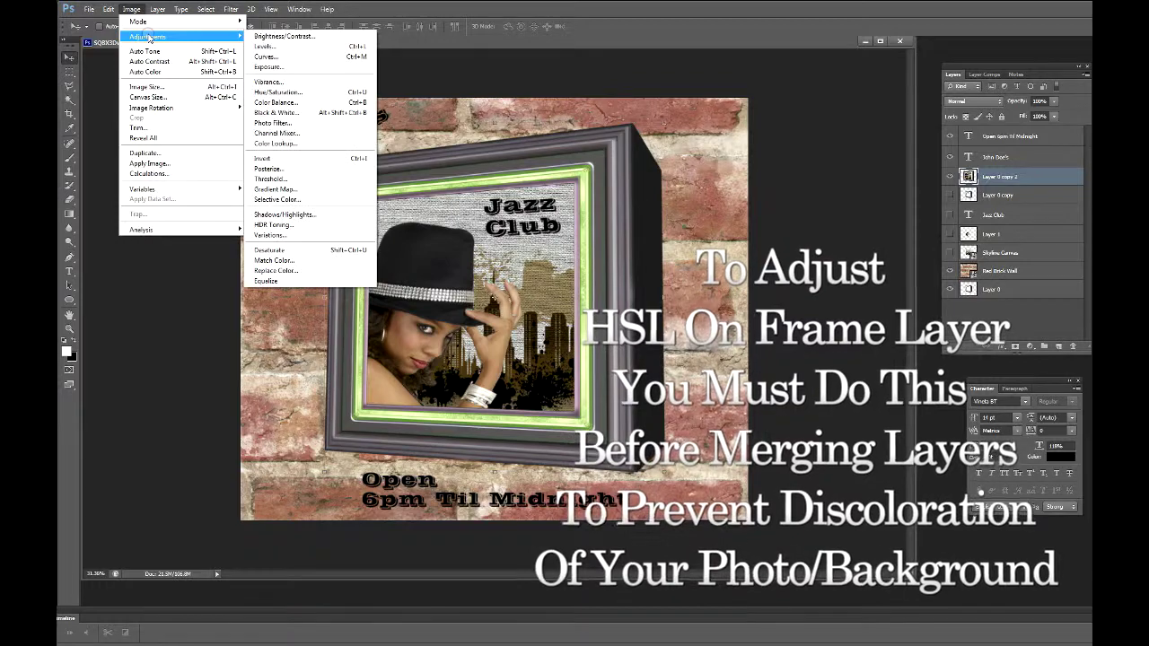
{"action": "left_click", "coordinate": [278, 92]}
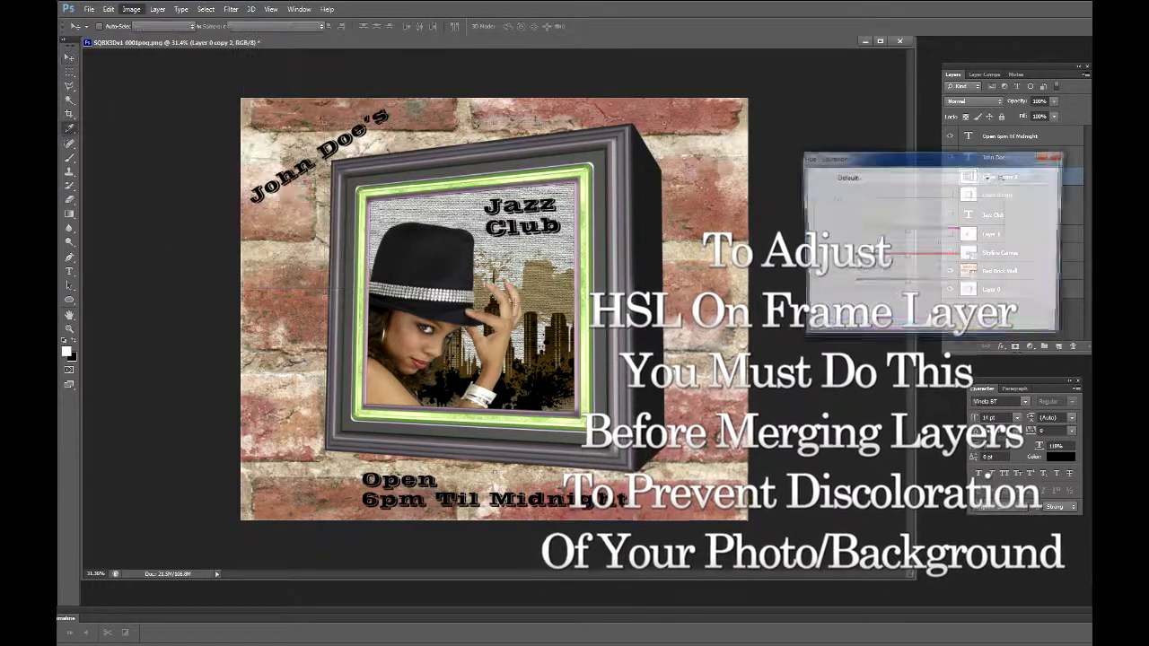
{"action": "left_click_drag", "start_coordinate": [864, 217], "coordinate": [814, 299]}
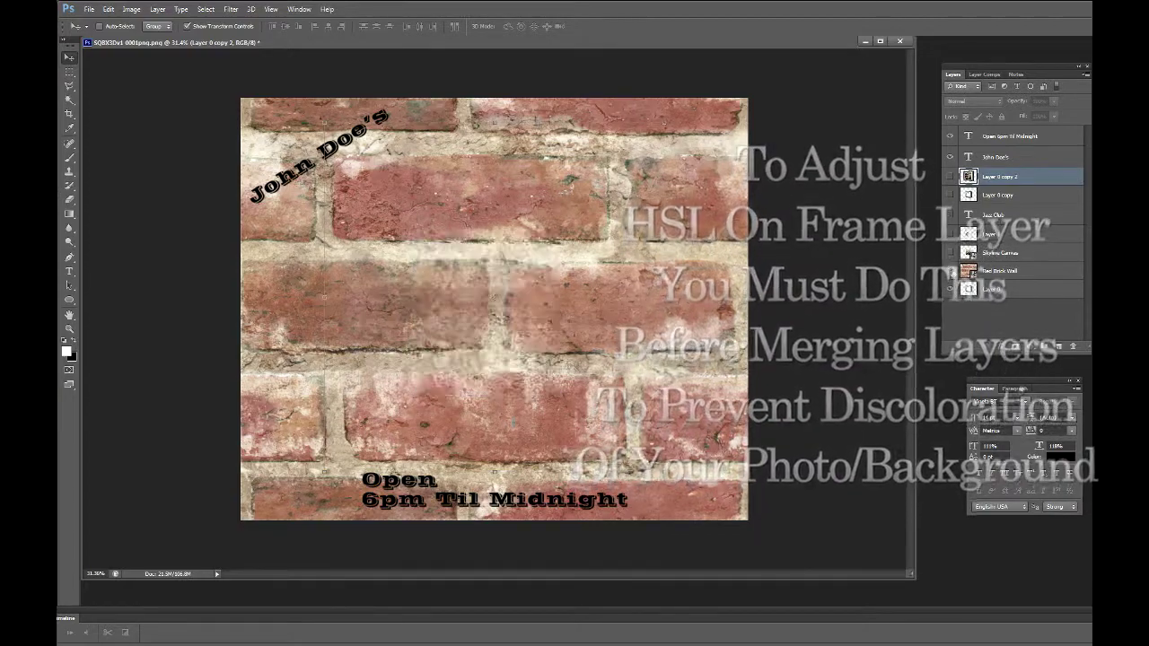
{"action": "left_click", "coordinate": [950, 271]}
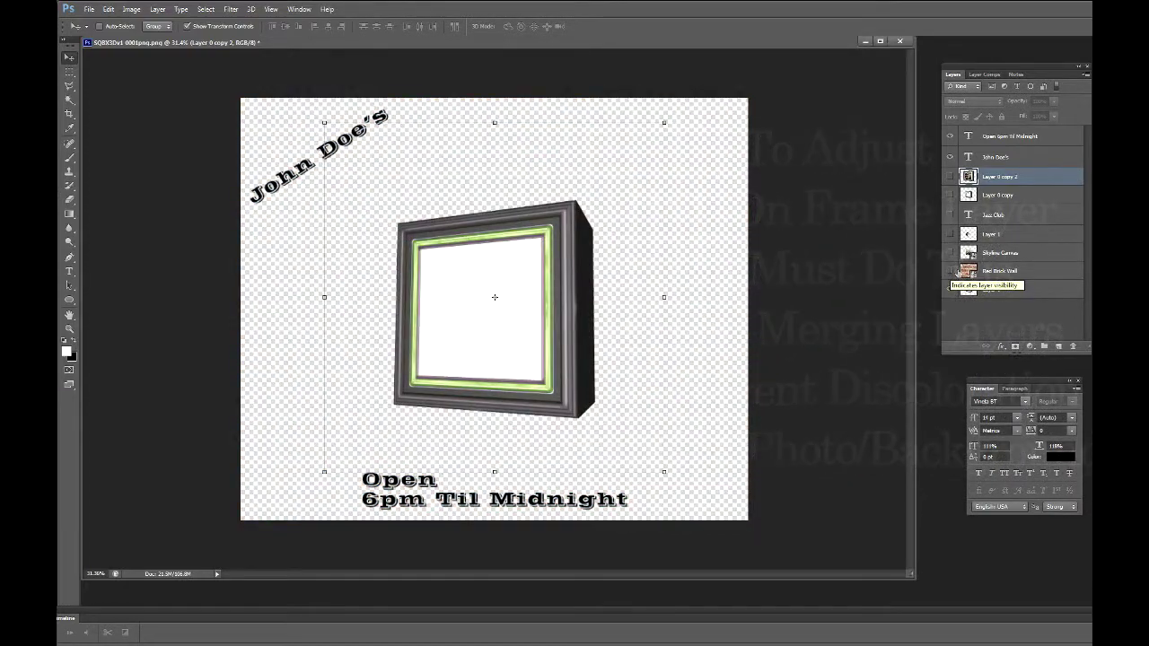
{"action": "left_click", "coordinate": [1007, 272]}
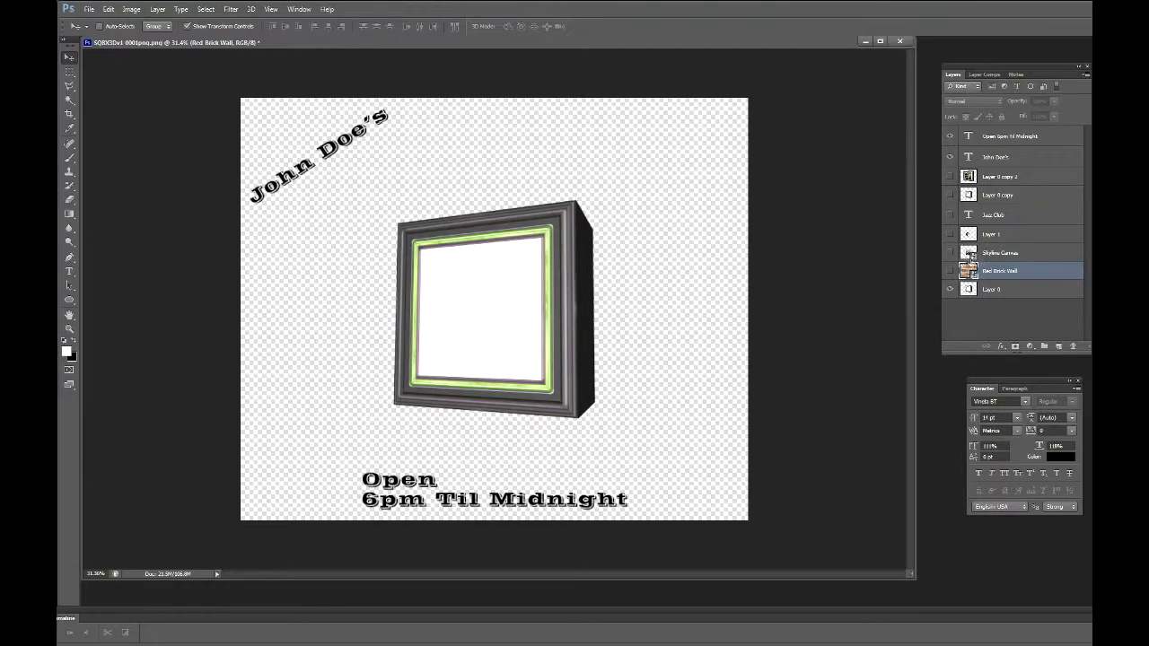
Show only the Layer 0 copy frame on the brick wall, hiding both caption layers
{"action": "left_click", "coordinate": [951, 271]}
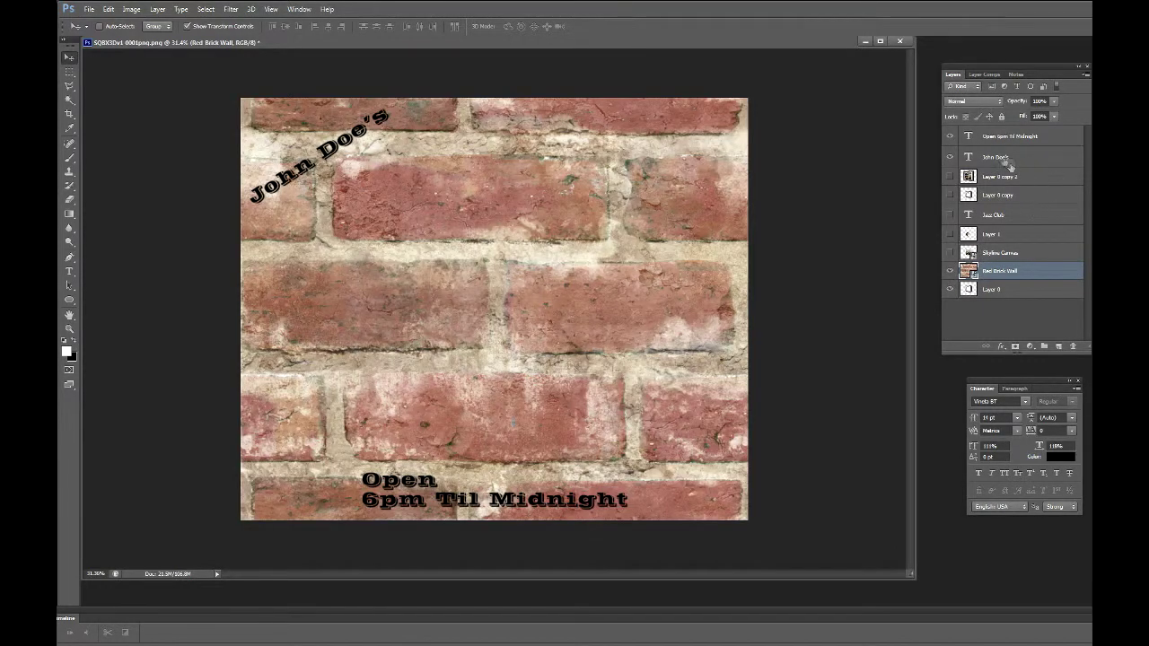
{"action": "left_click", "coordinate": [950, 156]}
{"action": "left_click", "coordinate": [950, 136]}
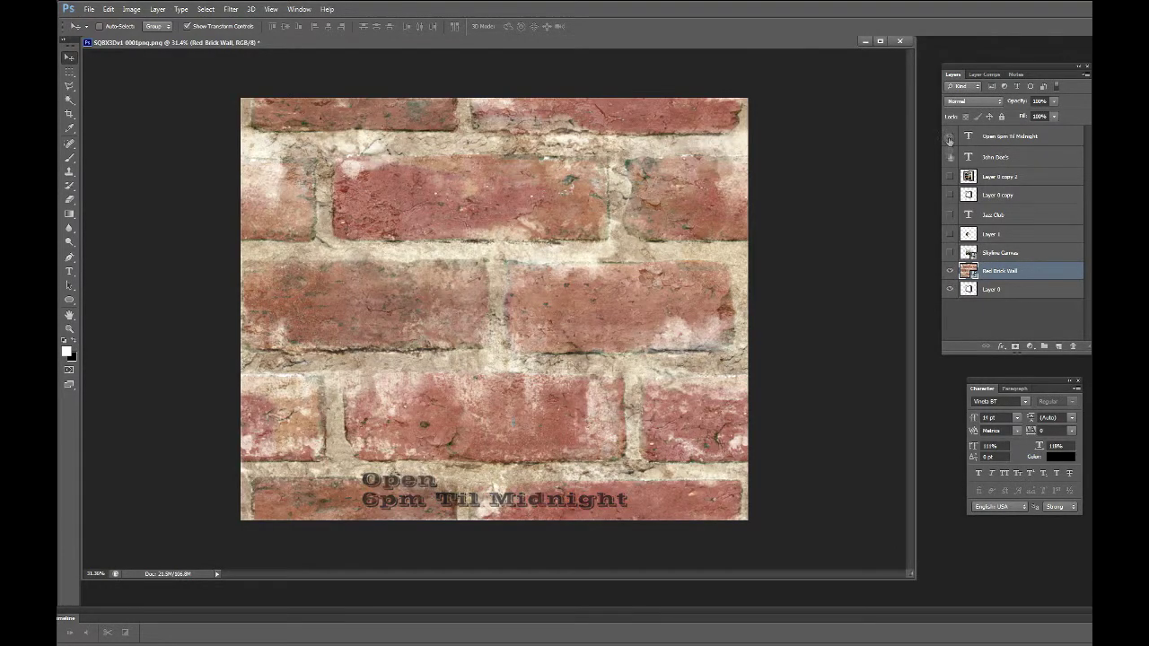
{"action": "left_click", "coordinate": [950, 195]}
{"action": "left_click", "coordinate": [1002, 196]}
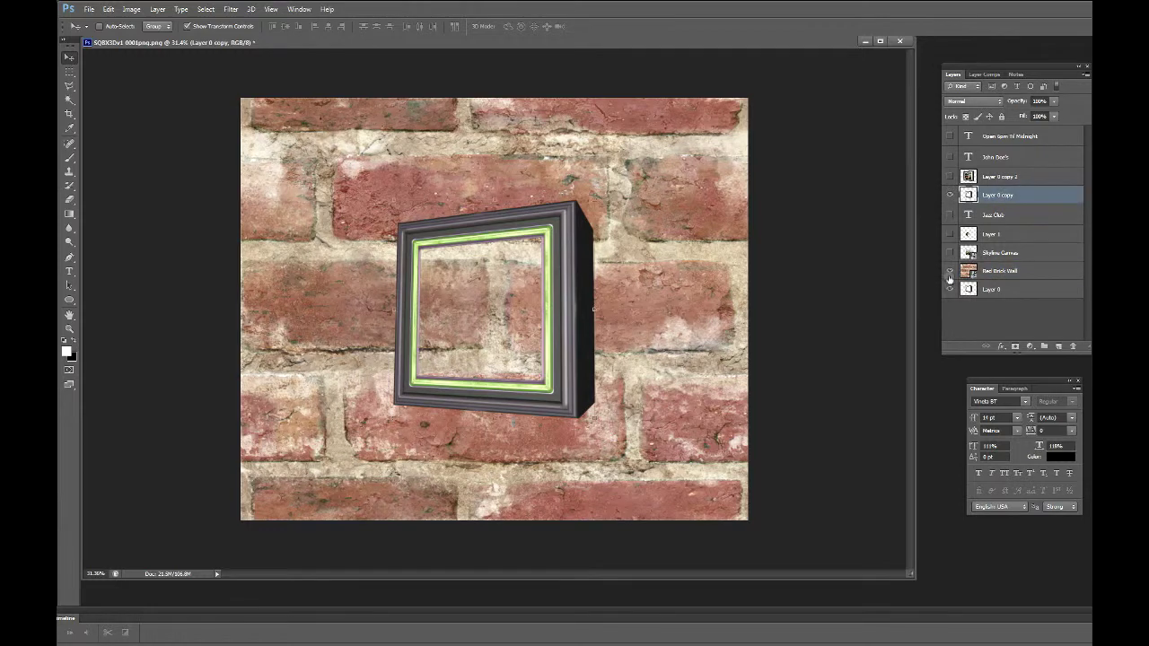
{"action": "left_click", "coordinate": [950, 272]}
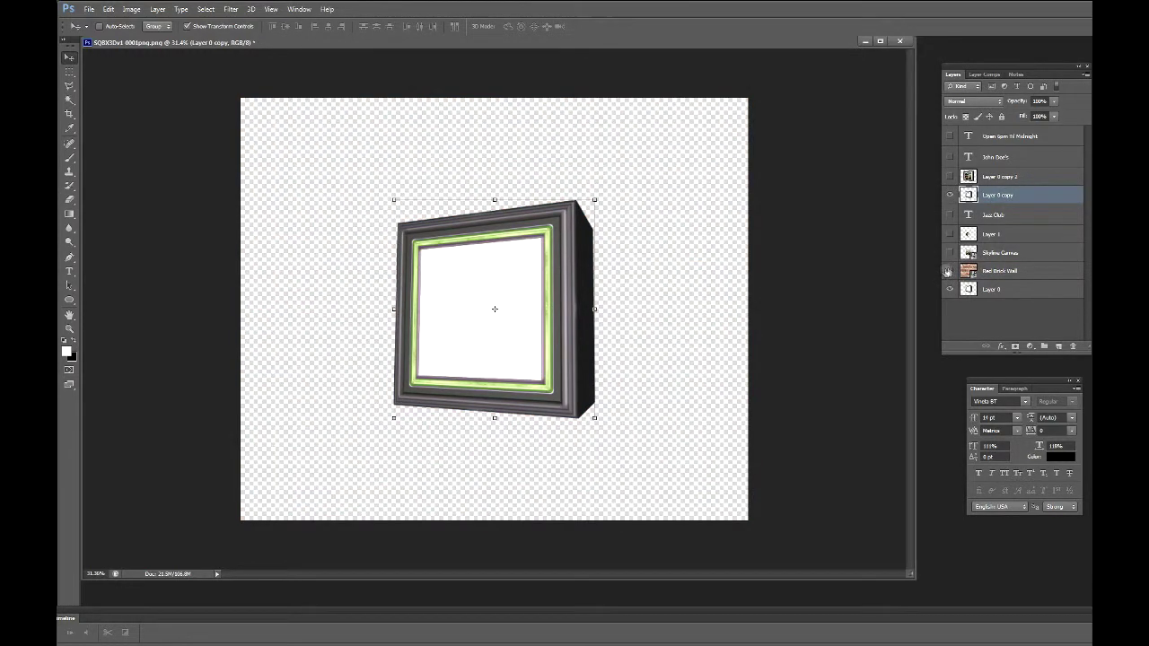
{"action": "left_click", "coordinate": [948, 271]}
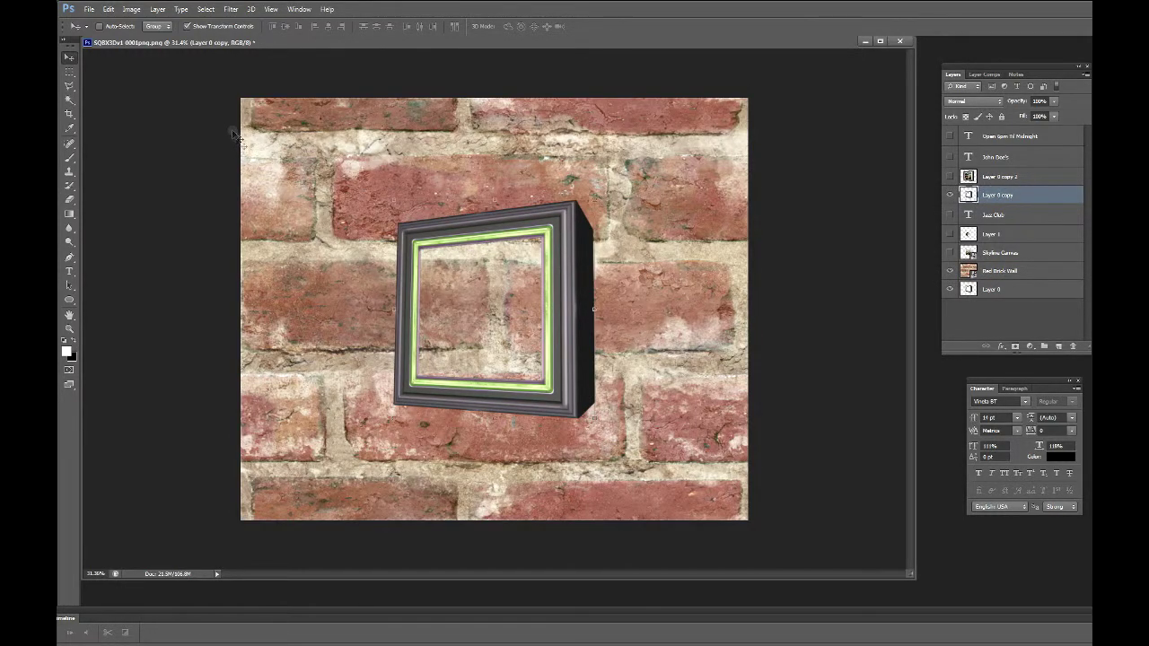
{"action": "left_click", "coordinate": [131, 9]}
{"action": "mouse_move", "coordinate": [148, 35]}
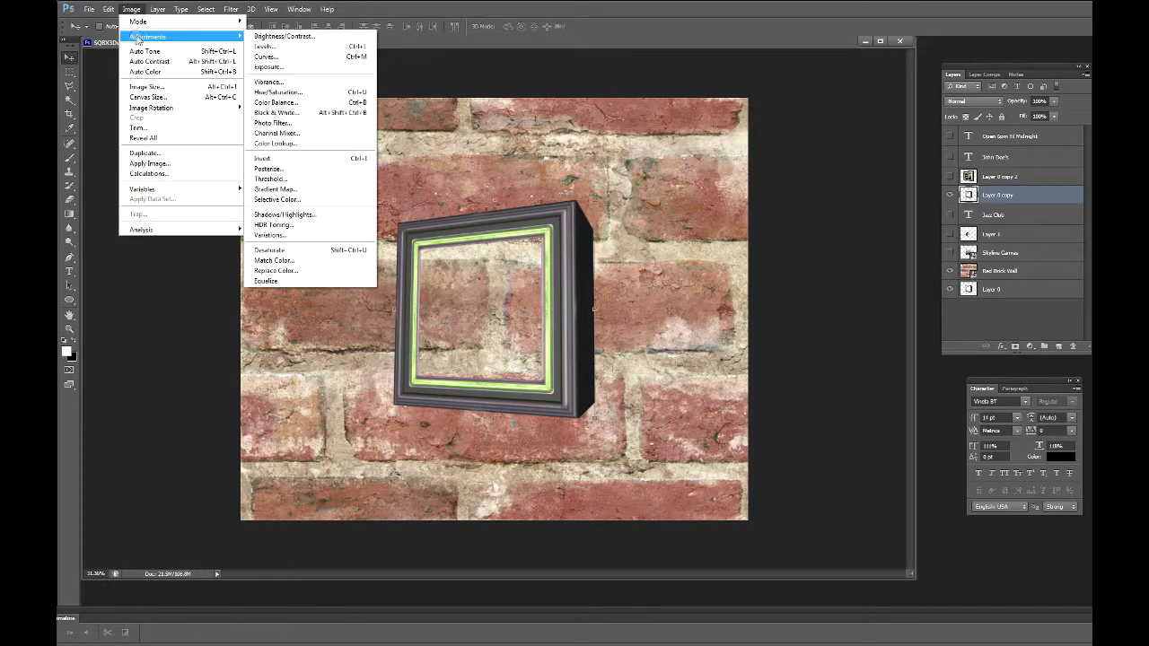
Shift the frame's hue with Hue/Saturation to turn its green glow purple
{"action": "left_click", "coordinate": [278, 92]}
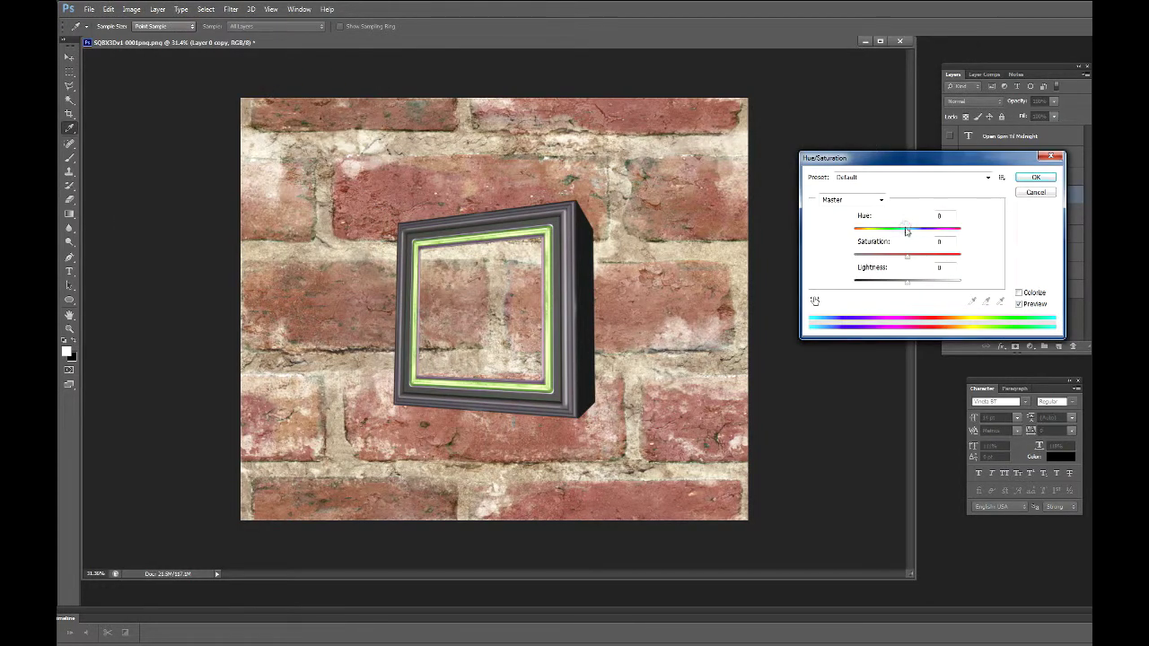
{"action": "left_click_drag", "start_coordinate": [908, 232], "coordinate": [857, 232]}
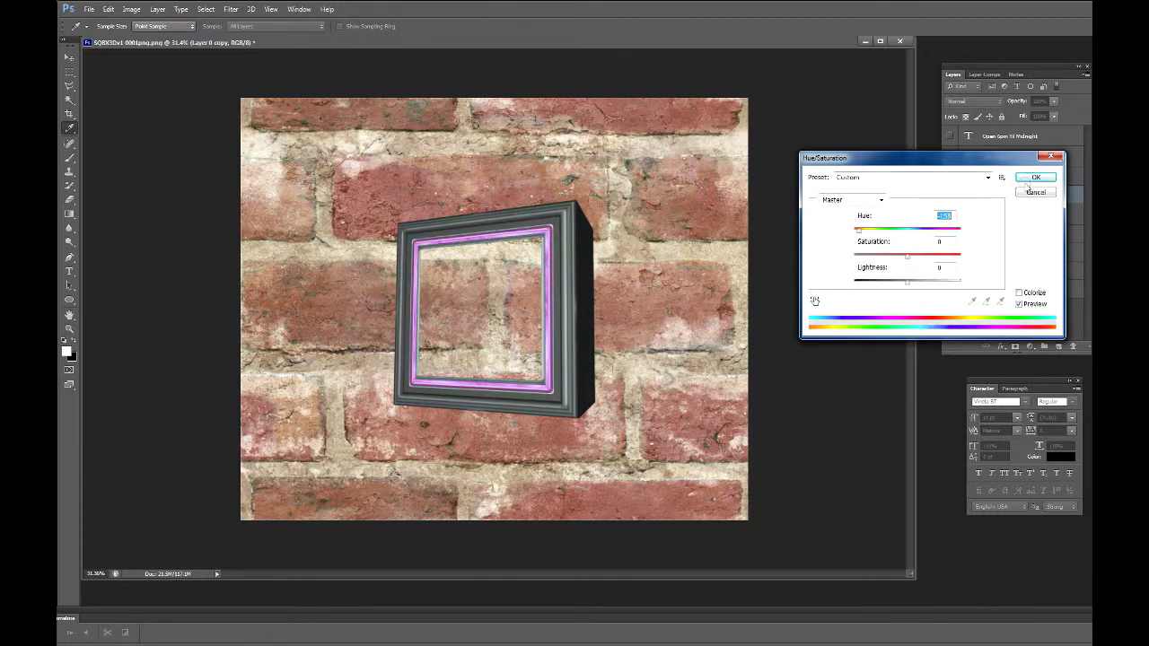
{"action": "left_click", "coordinate": [1035, 178]}
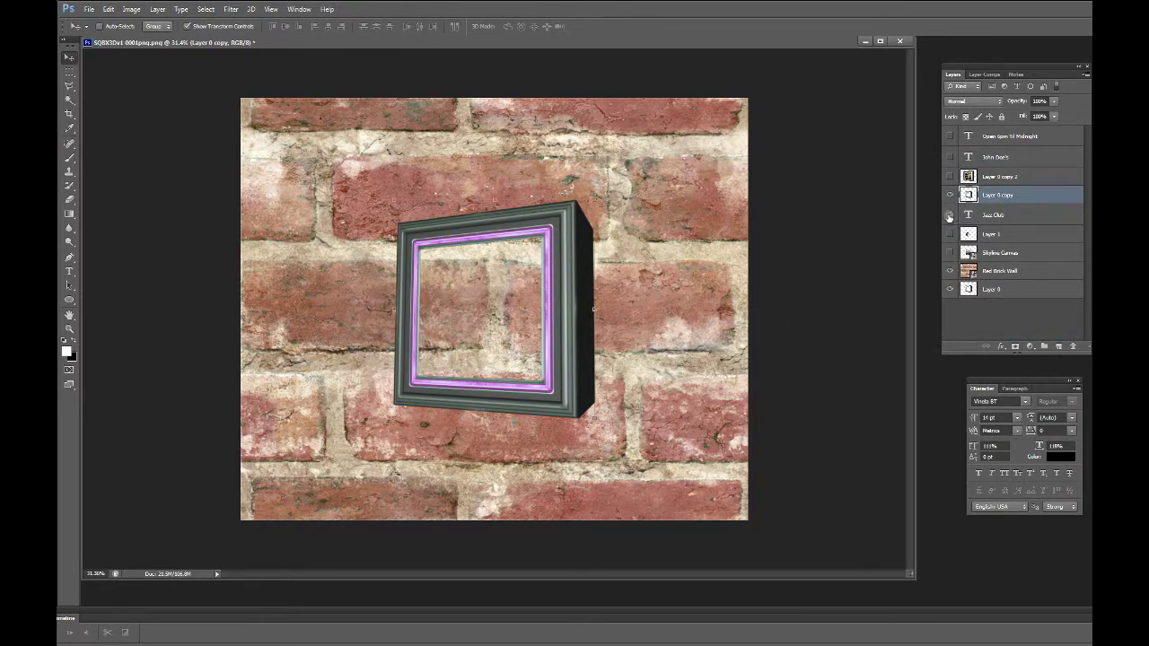
Make the Jazz Club text, photo, skyline, John Doe's and opening-hours layers visible again
{"action": "left_click", "coordinate": [950, 216]}
{"action": "left_click", "coordinate": [949, 234]}
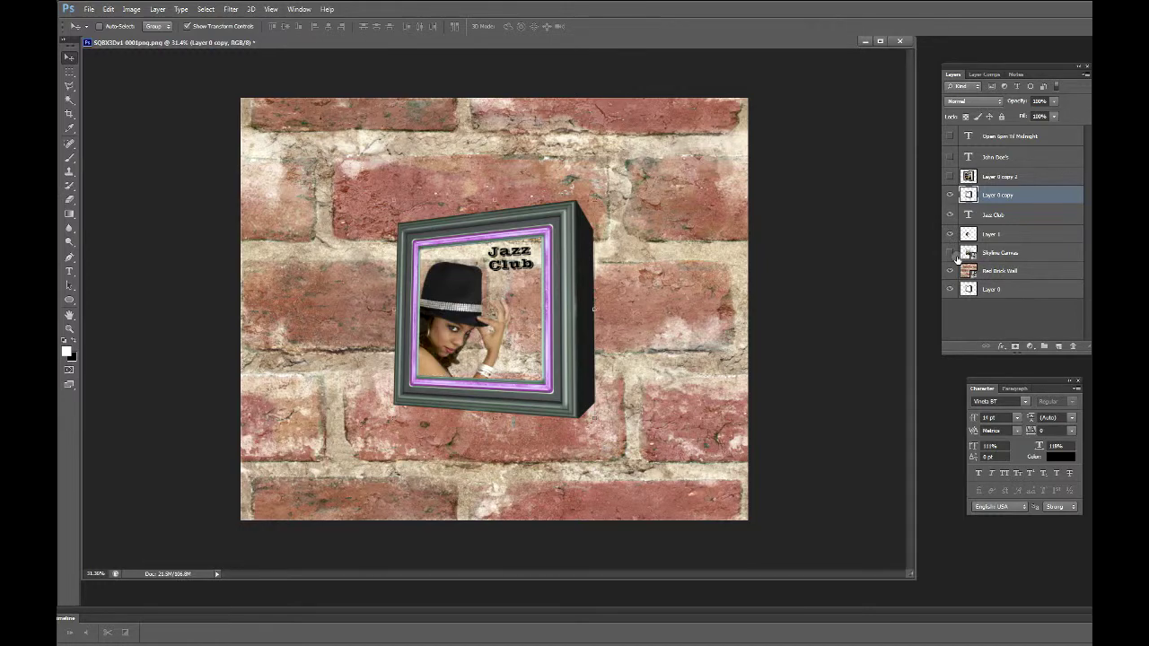
{"action": "left_click", "coordinate": [950, 255]}
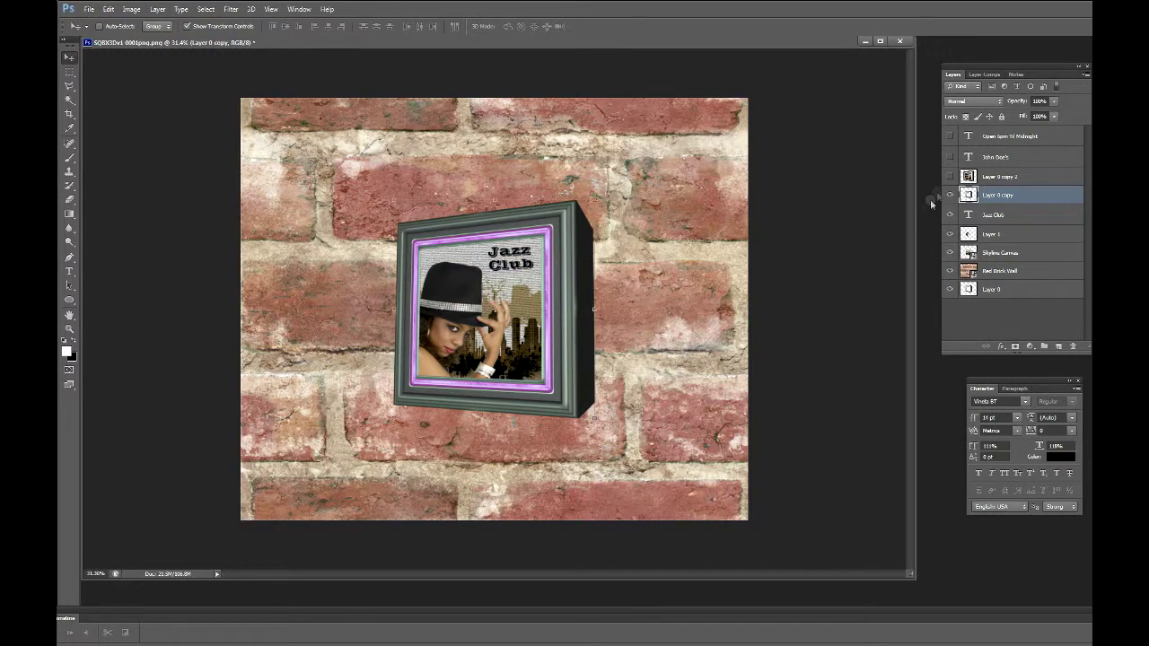
{"action": "left_click", "coordinate": [951, 157]}
{"action": "left_click", "coordinate": [950, 136]}
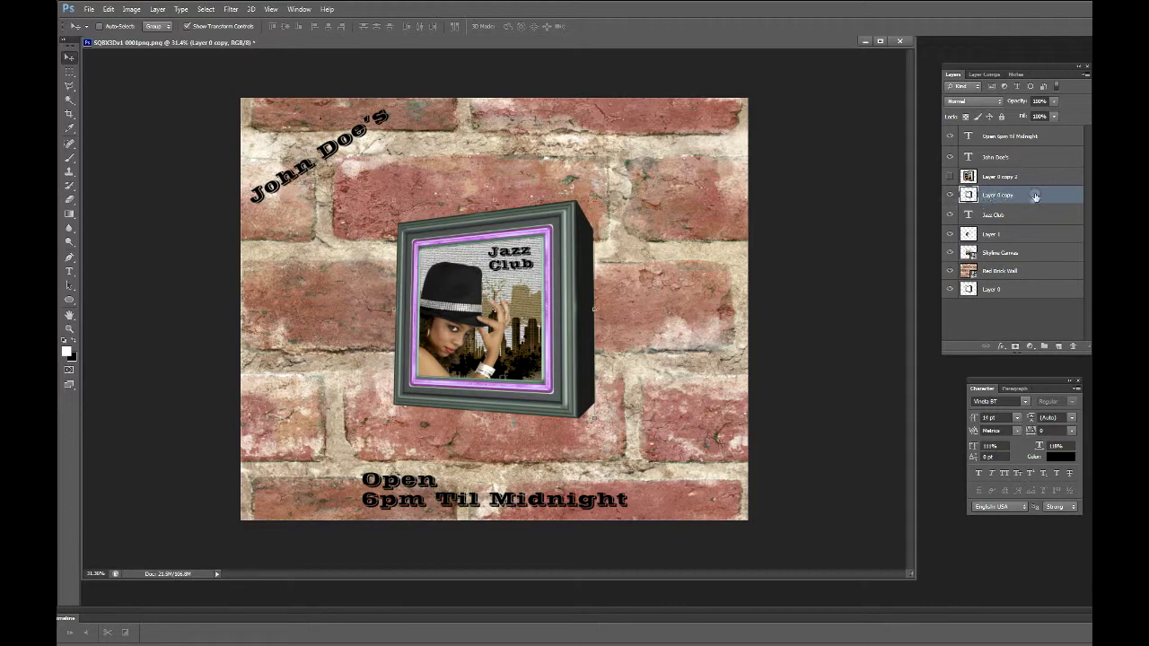
{"action": "left_click", "coordinate": [131, 9]}
{"action": "mouse_move", "coordinate": [148, 37]}
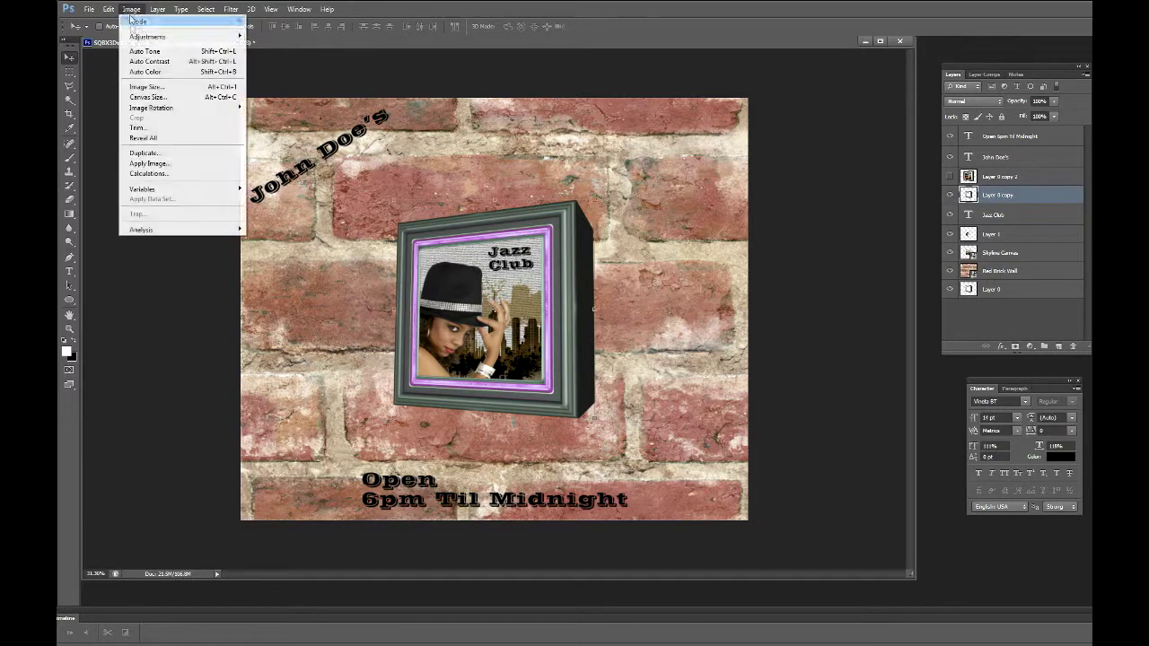
Recolour the frame with hue -183, saturation -78 and reduced lightness for a muted dusky purple
{"action": "left_click", "coordinate": [277, 94]}
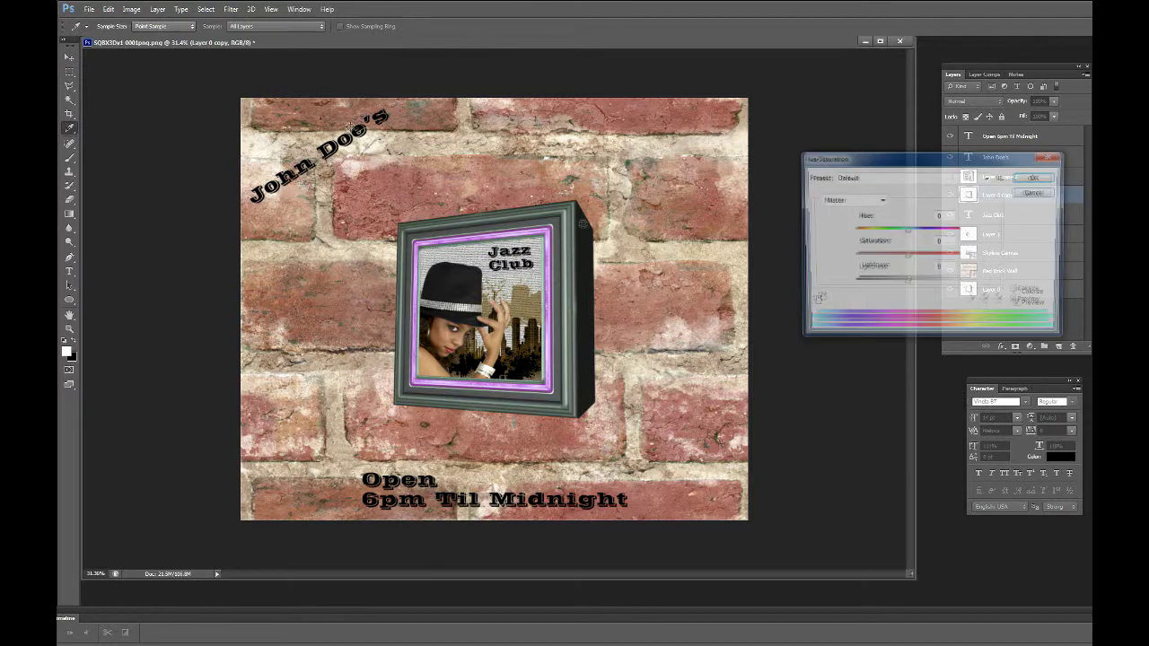
{"action": "mouse_move", "coordinate": [907, 230]}
{"action": "left_mouse_down"}
{"action": "mouse_move", "coordinate": [865, 233]}
{"action": "mouse_move", "coordinate": [963, 233]}
{"action": "left_mouse_up"}
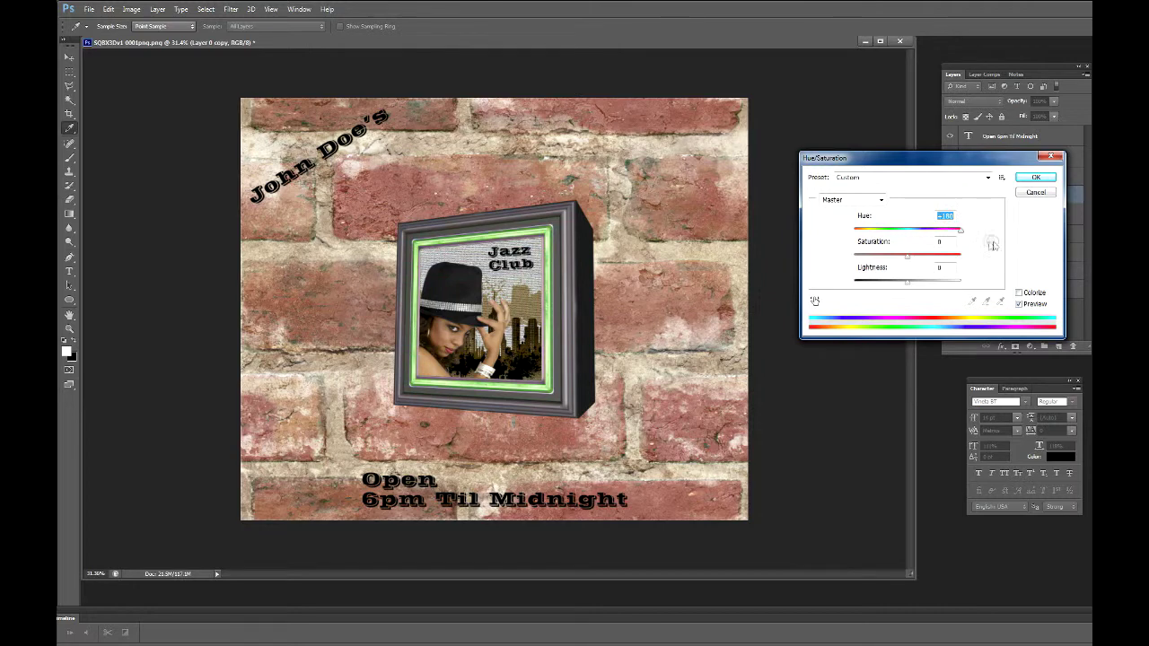
{"action": "mouse_move", "coordinate": [961, 230]}
{"action": "left_mouse_down"}
{"action": "mouse_move", "coordinate": [923, 258]}
{"action": "mouse_move", "coordinate": [976, 263]}
{"action": "left_mouse_up"}
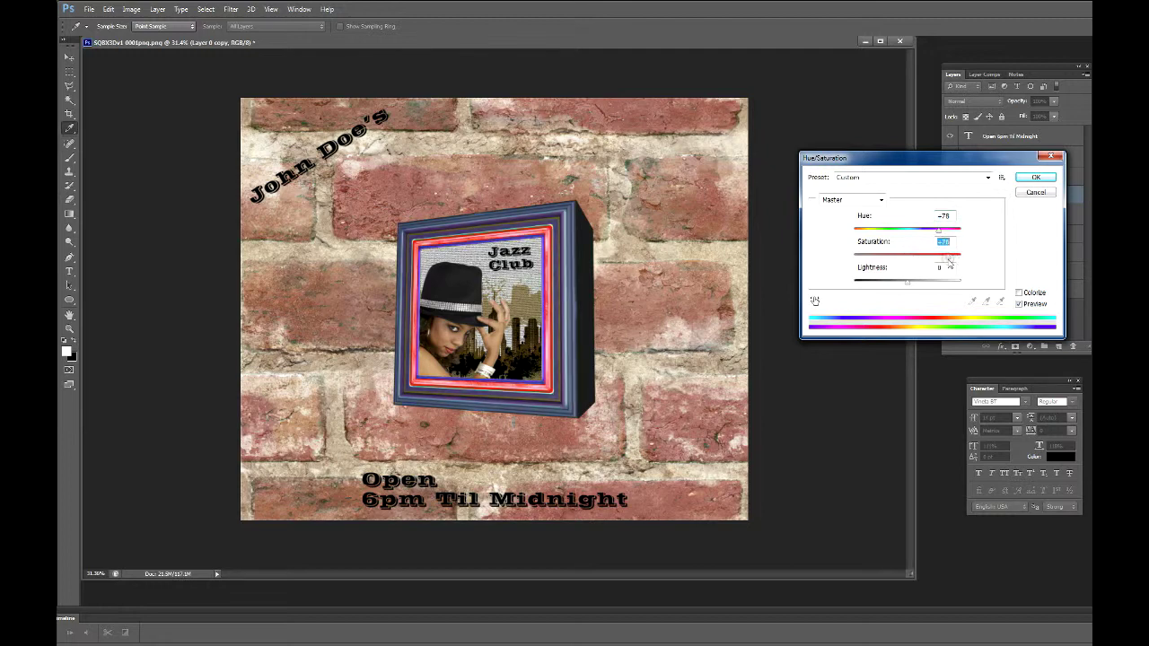
{"action": "mouse_move", "coordinate": [939, 235]}
{"action": "left_mouse_down"}
{"action": "mouse_move", "coordinate": [953, 235]}
{"action": "mouse_move", "coordinate": [853, 240]}
{"action": "left_mouse_up"}
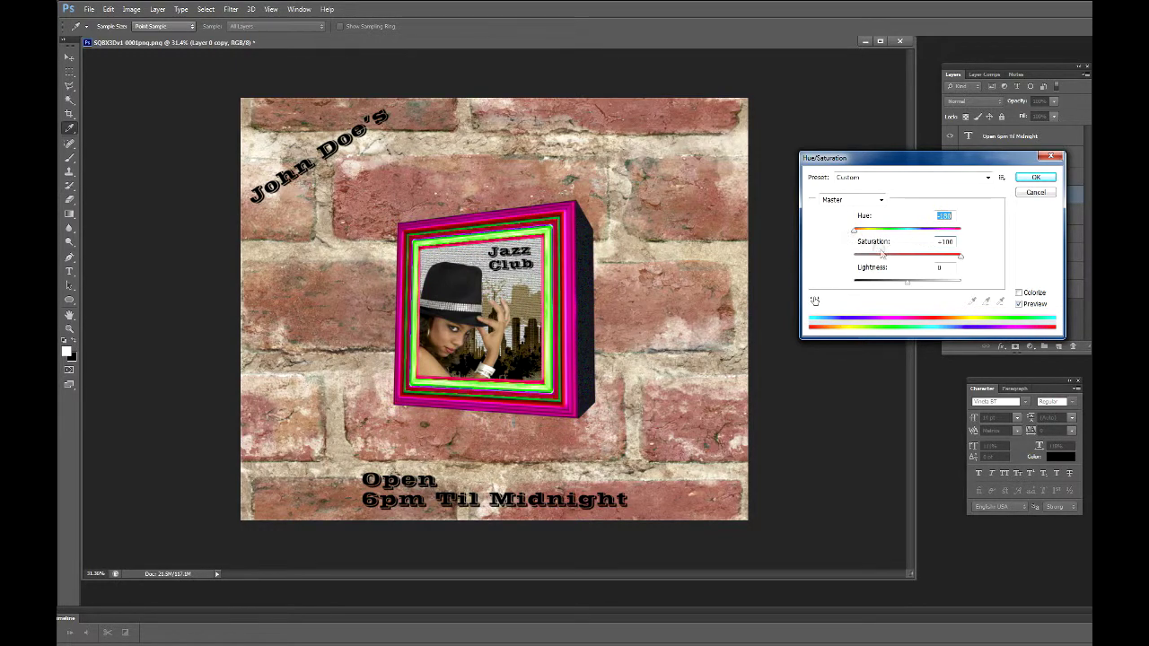
{"action": "left_click_drag", "start_coordinate": [959, 260], "coordinate": [939, 259]}
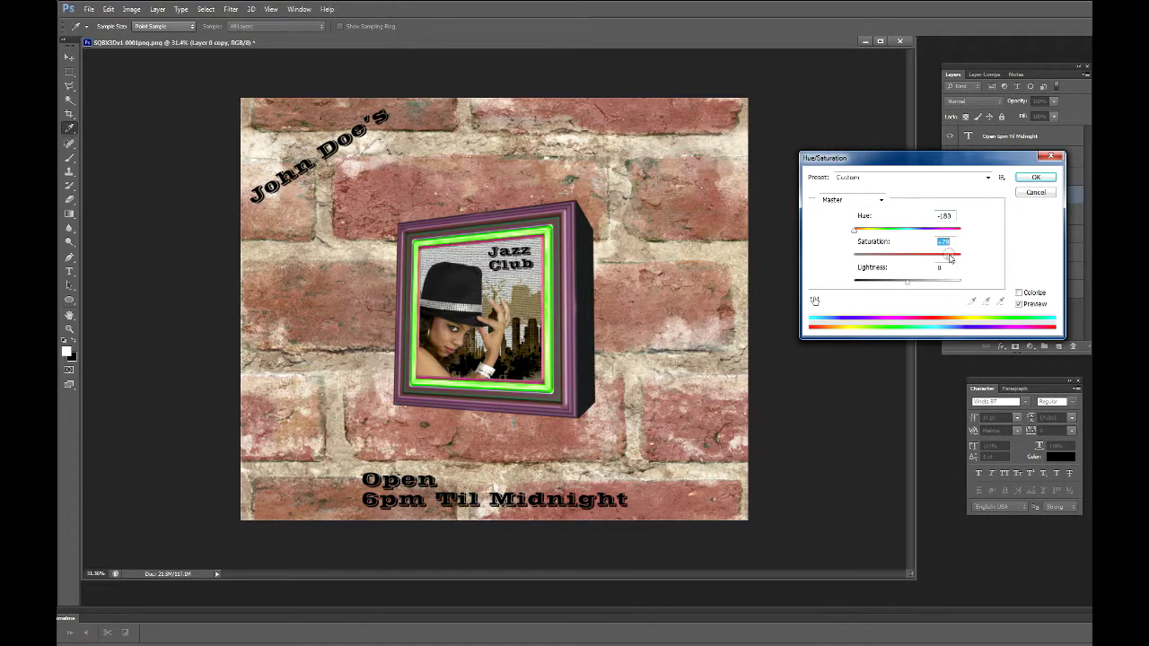
{"action": "mouse_move", "coordinate": [907, 281]}
{"action": "left_mouse_down"}
{"action": "mouse_move", "coordinate": [925, 282]}
{"action": "mouse_move", "coordinate": [895, 285]}
{"action": "left_mouse_up"}
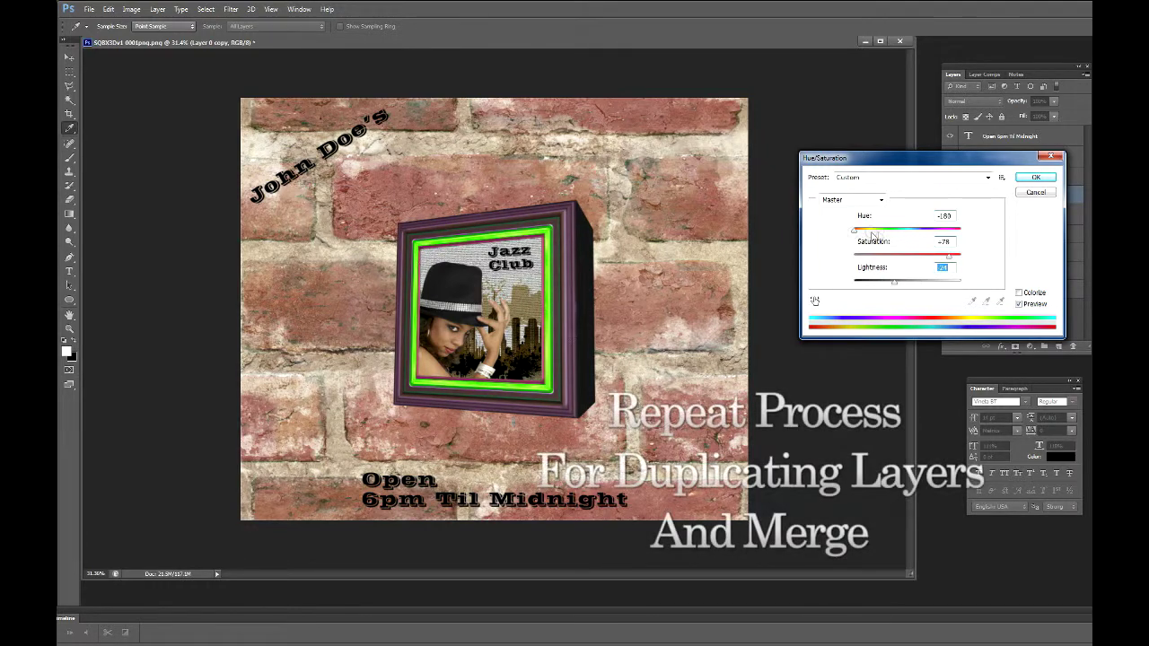
{"action": "left_click", "coordinate": [1036, 178]}
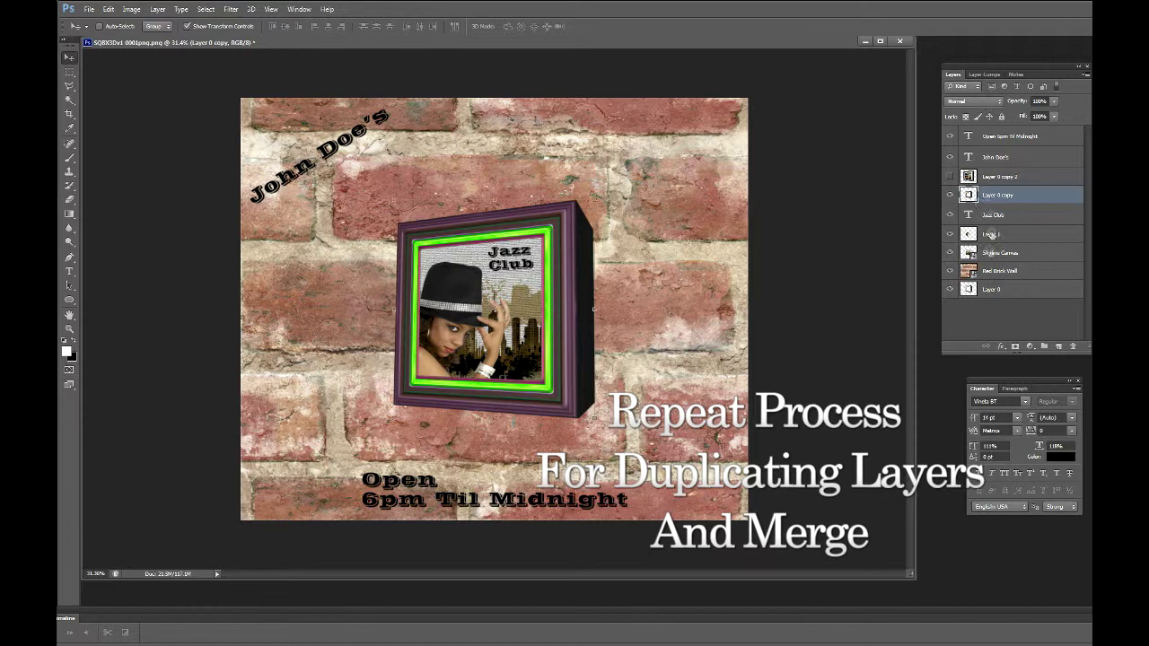
Duplicate the frame, Jazz Club, photo and skyline layers and hide the originals
{"action": "left_click", "coordinate": [1003, 254], "text": "shift"}
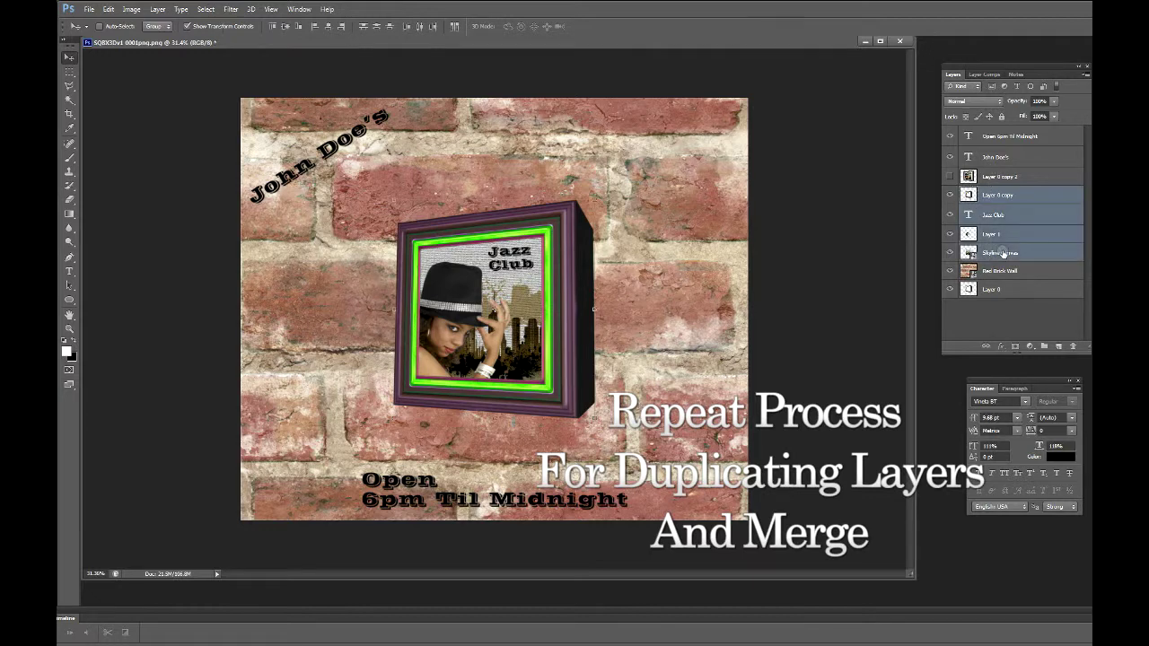
{"action": "left_click_drag", "start_coordinate": [1044, 245], "coordinate": [1058, 346]}
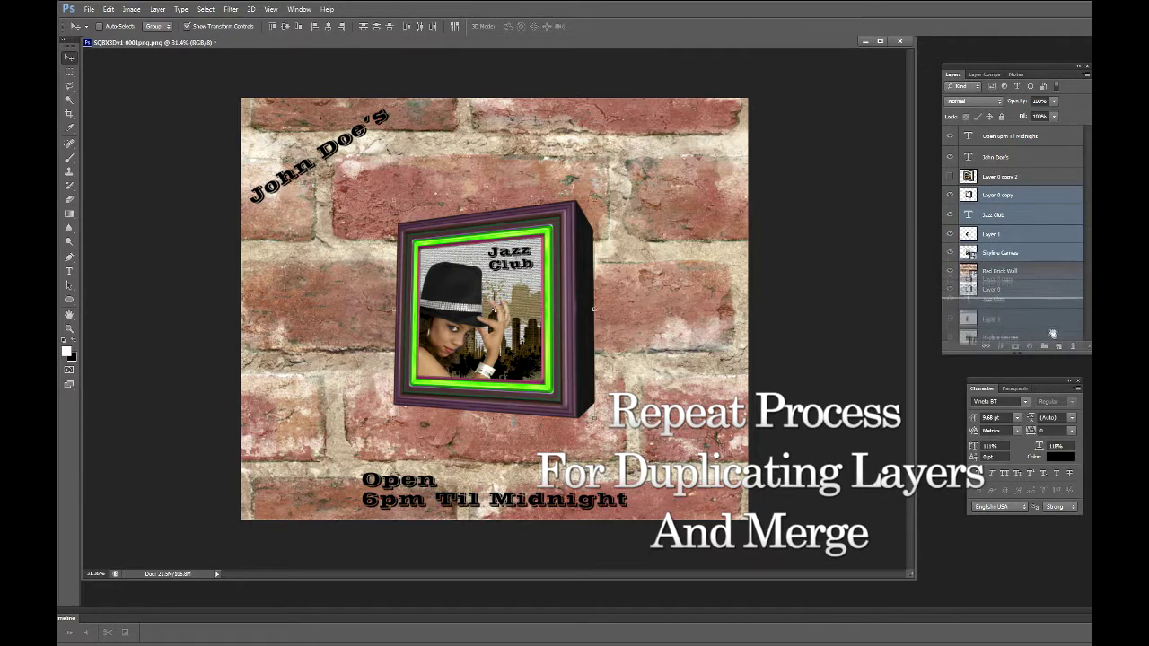
{"action": "left_click_drag", "start_coordinate": [951, 271], "coordinate": [951, 301]}
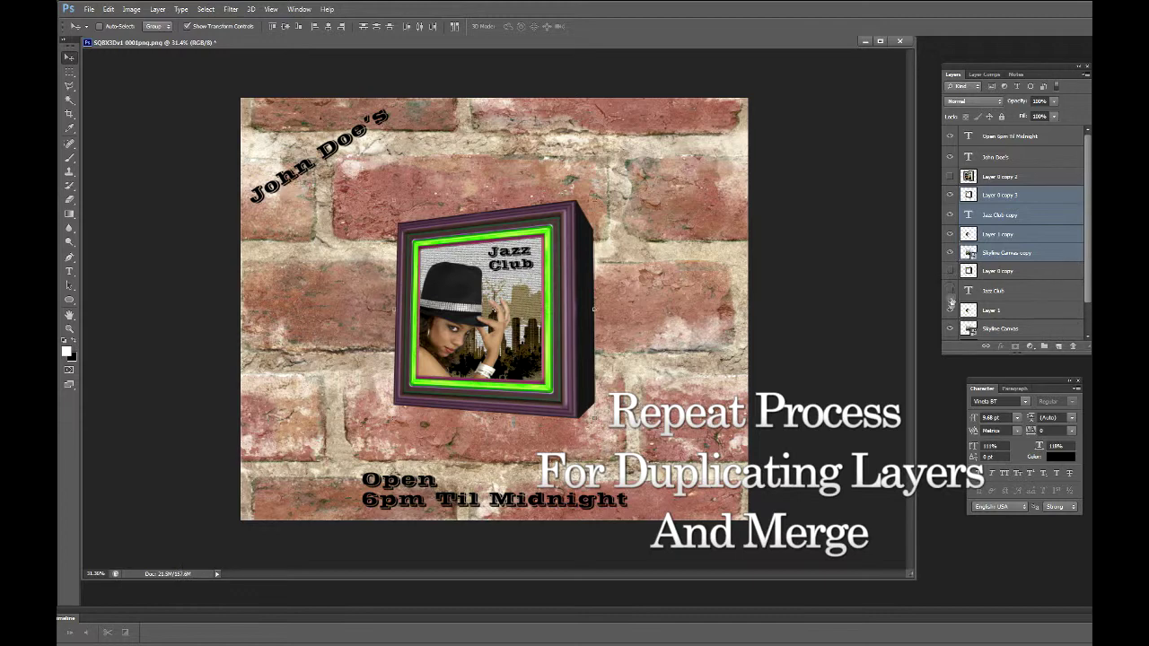
Merge the copied layers into a single layer, Layer 0 copy 3
{"action": "right_click", "coordinate": [1037, 215]}
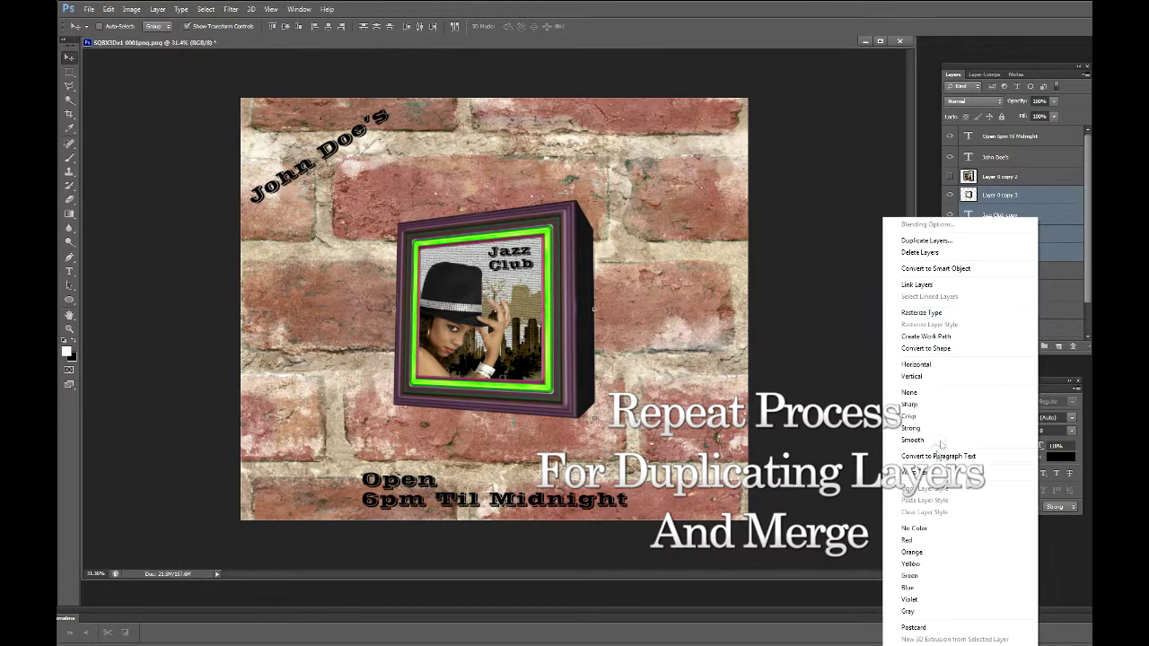
{"action": "right_click", "coordinate": [1047, 216]}
{"action": "right_click", "coordinate": [1039, 210]}
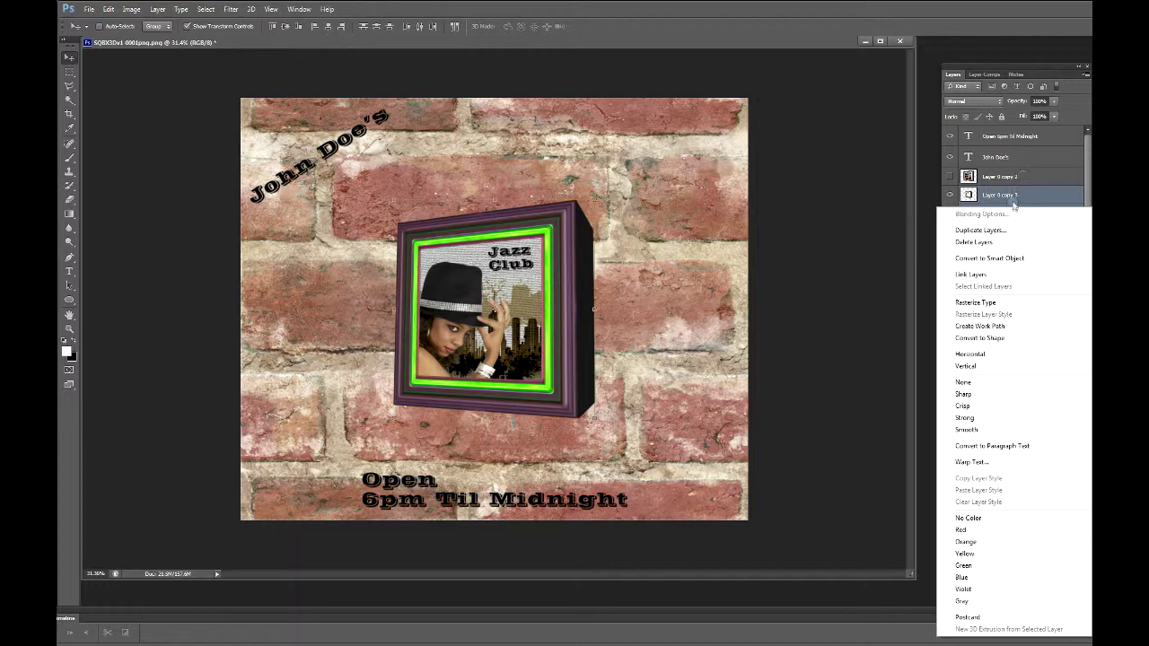
{"action": "left_click", "coordinate": [1012, 203]}
{"action": "right_click", "coordinate": [994, 200]}
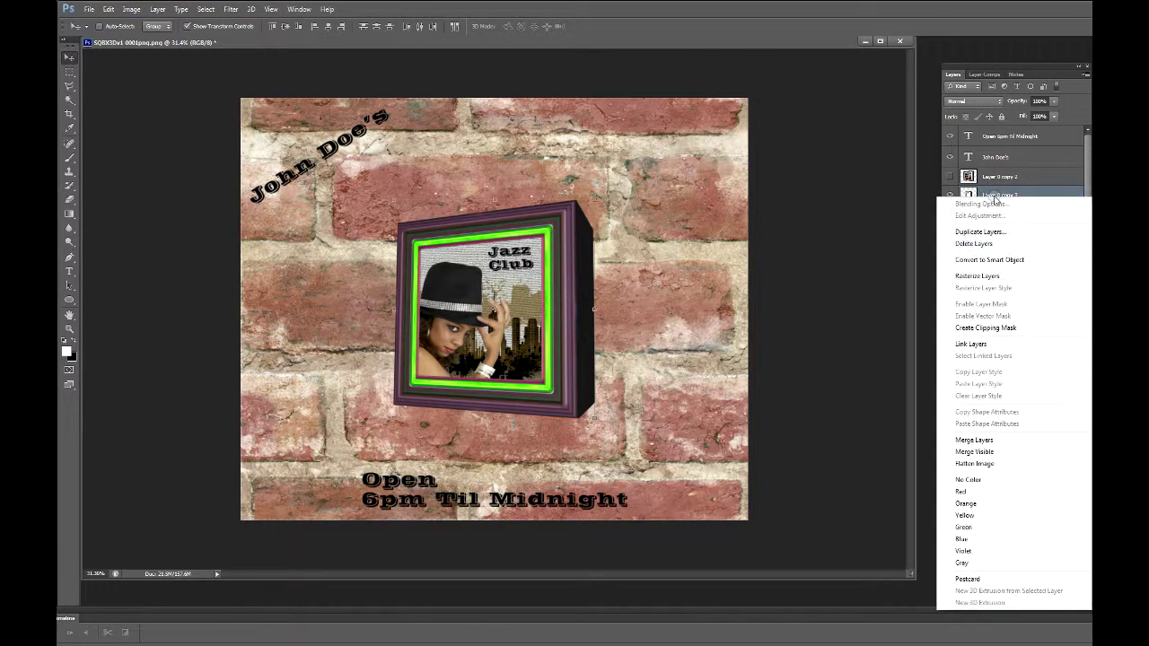
{"action": "left_click", "coordinate": [970, 440]}
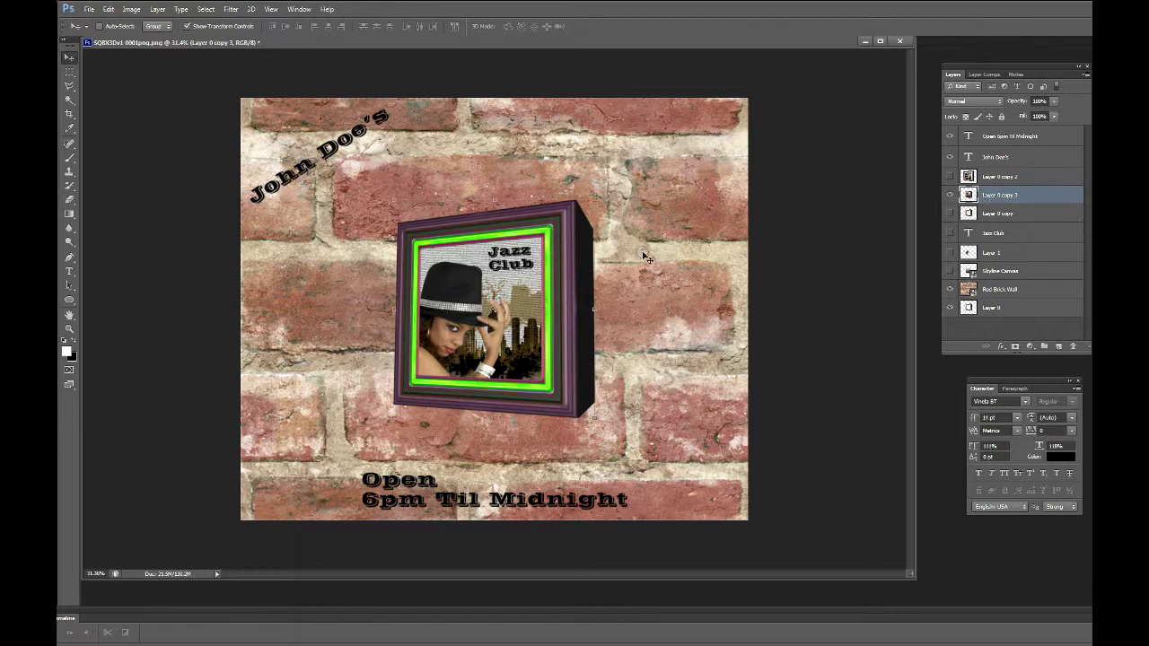
Free-transform the merged frame larger across the brick wall, then view JAZZ Club 4 in Picasa
{"action": "key", "text": "ctrl+t"}
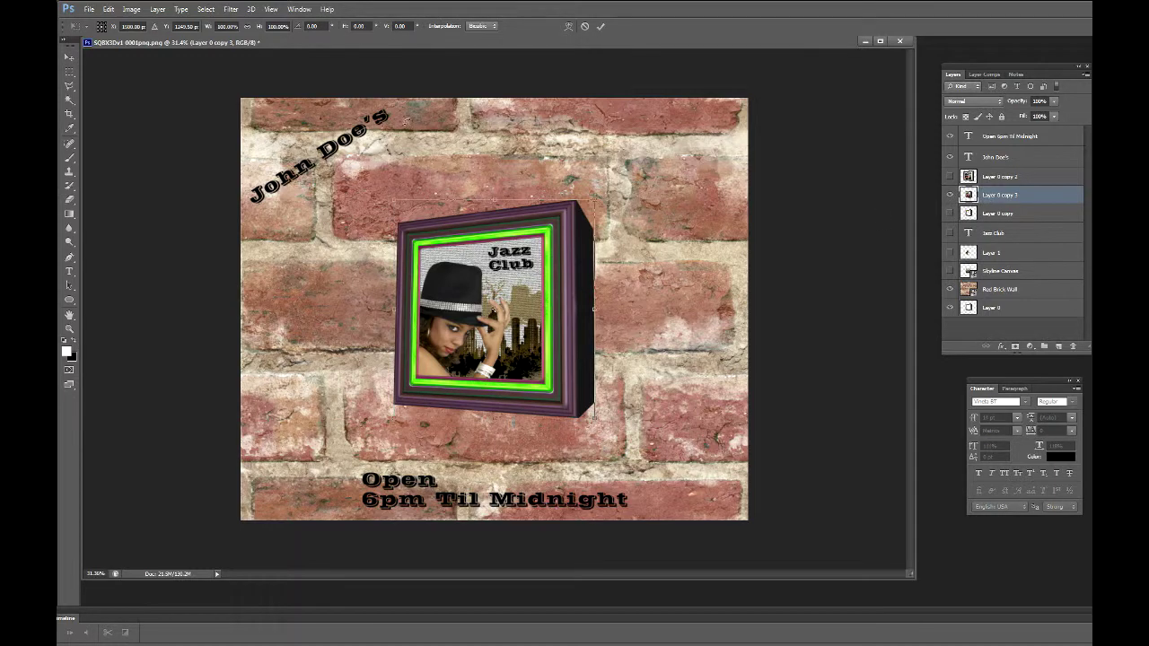
{"action": "left_click_drag", "start_coordinate": [391, 200], "coordinate": [330, 141]}
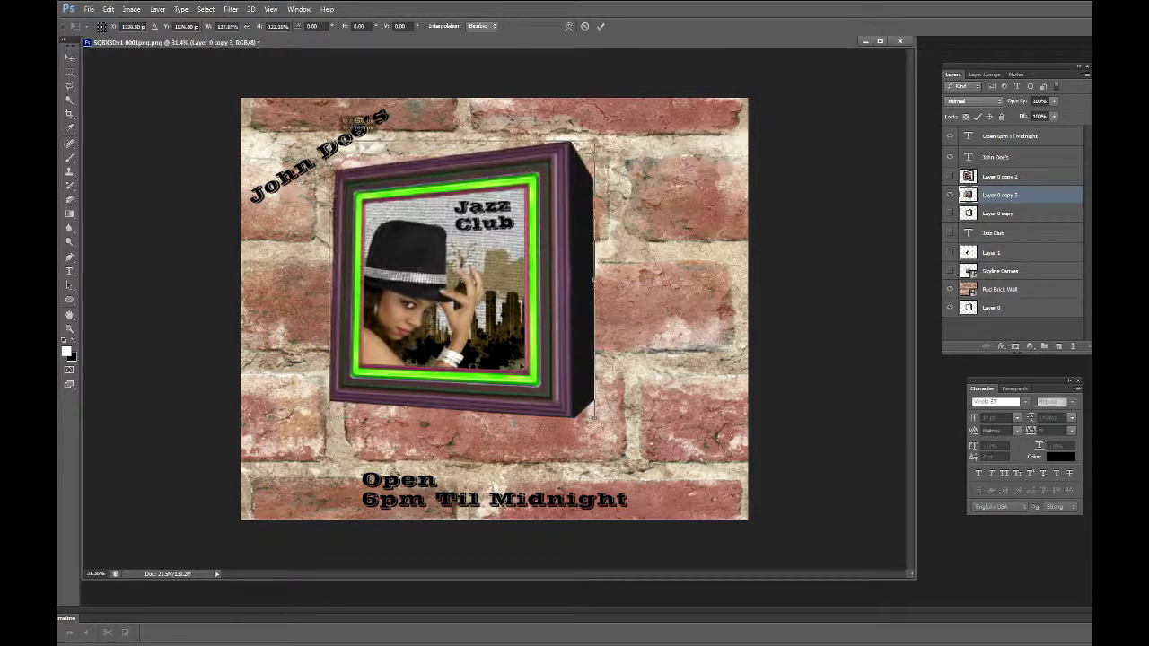
{"action": "left_click_drag", "start_coordinate": [592, 427], "coordinate": [682, 485]}
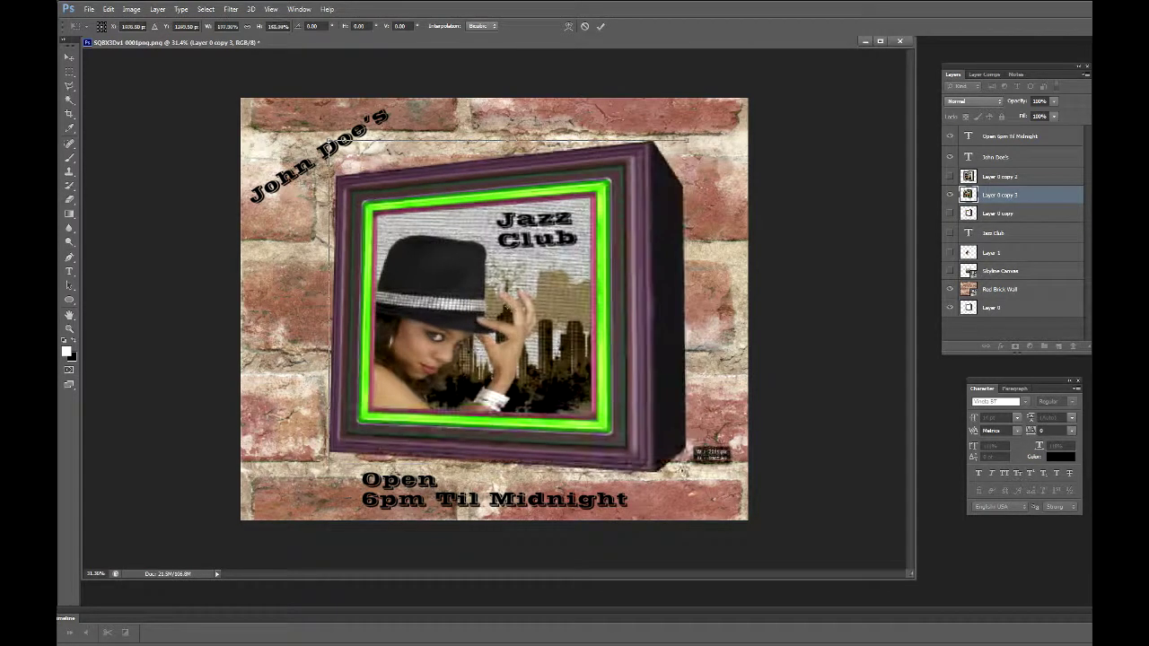
{"action": "left_click_drag", "start_coordinate": [682, 484], "coordinate": [678, 483]}
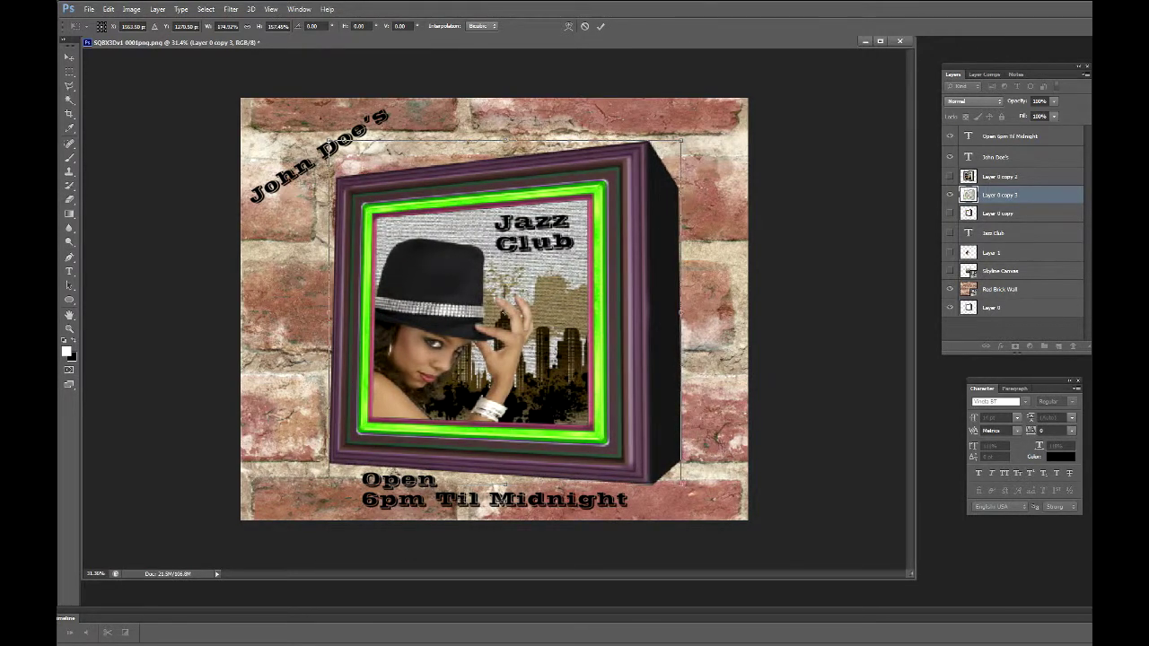
{"action": "left_click_drag", "start_coordinate": [325, 489], "coordinate": [310, 484]}
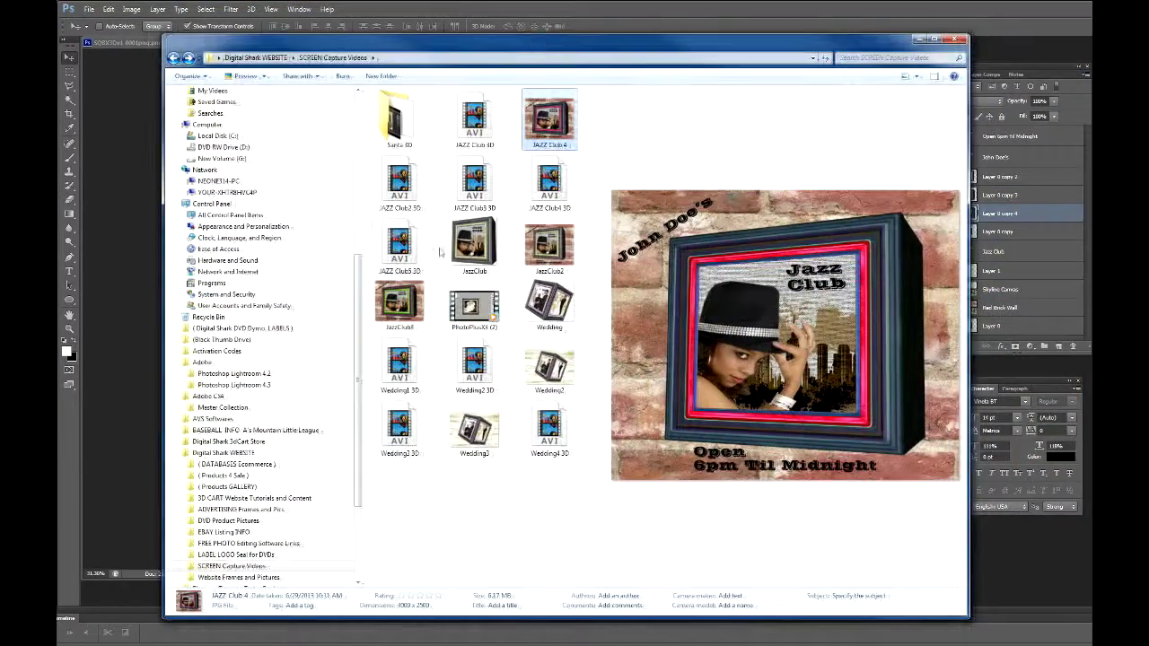
{"action": "double_click", "coordinate": [536, 126]}
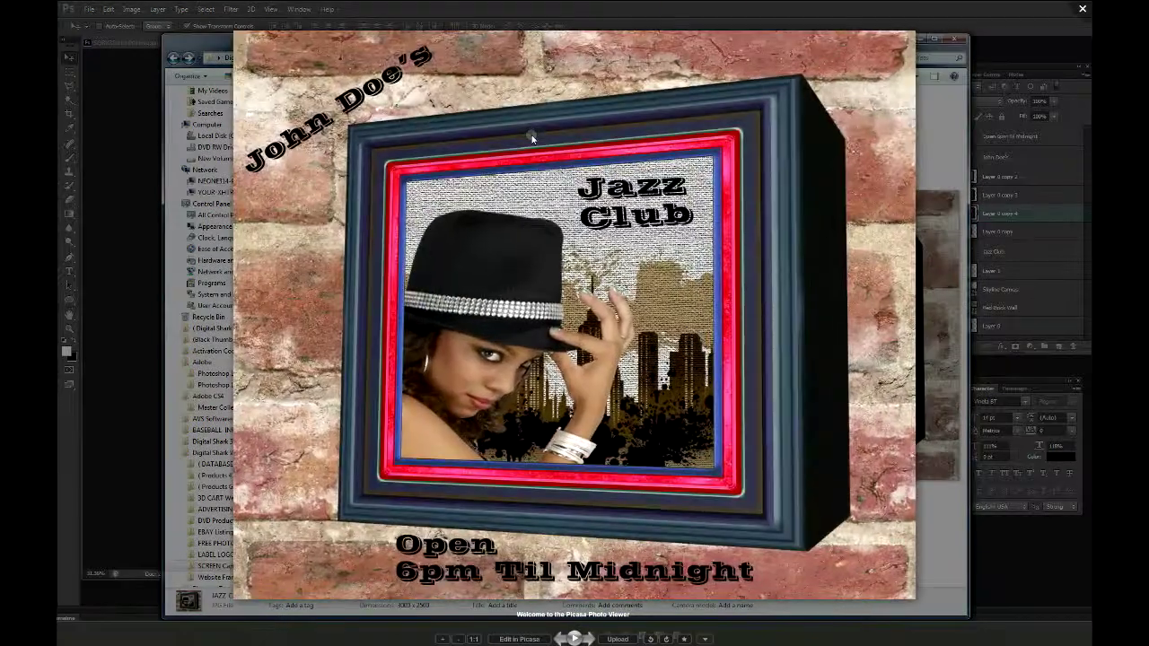